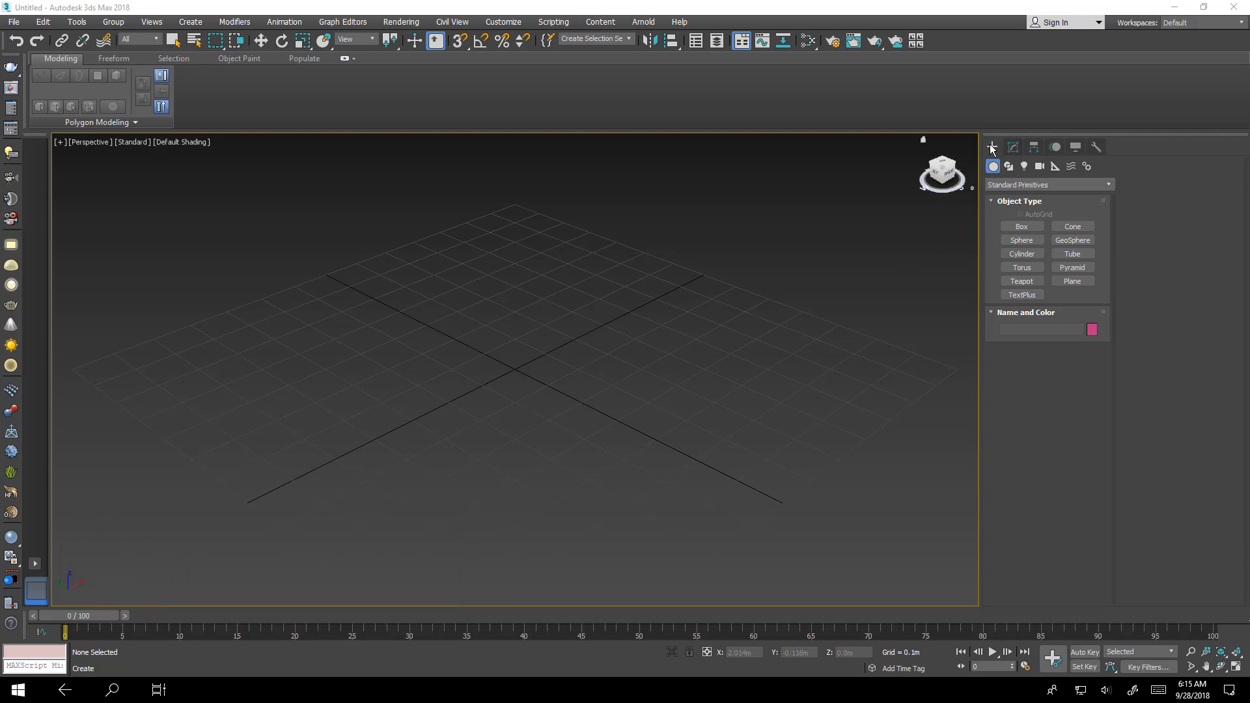
- Draw a straight line spline diagonally across the perspective grid
{"action": "left_click", "coordinate": [1110, 185]}
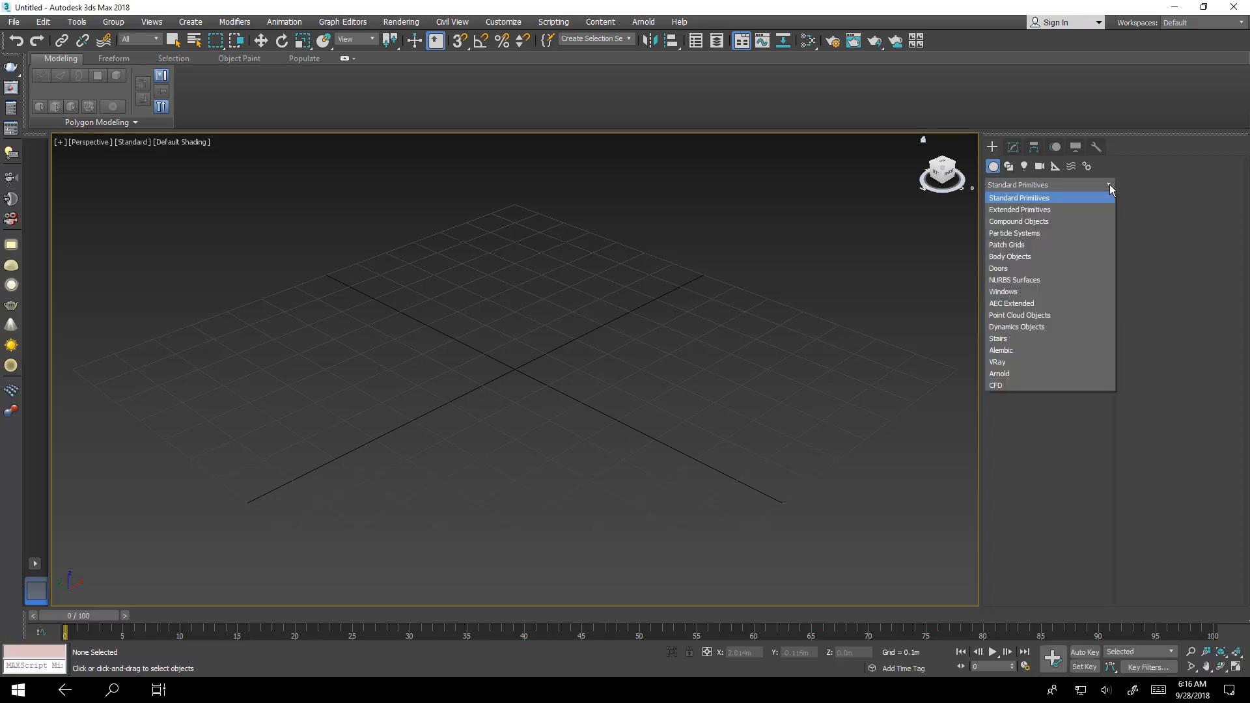
{"action": "left_click", "coordinate": [1034, 223]}
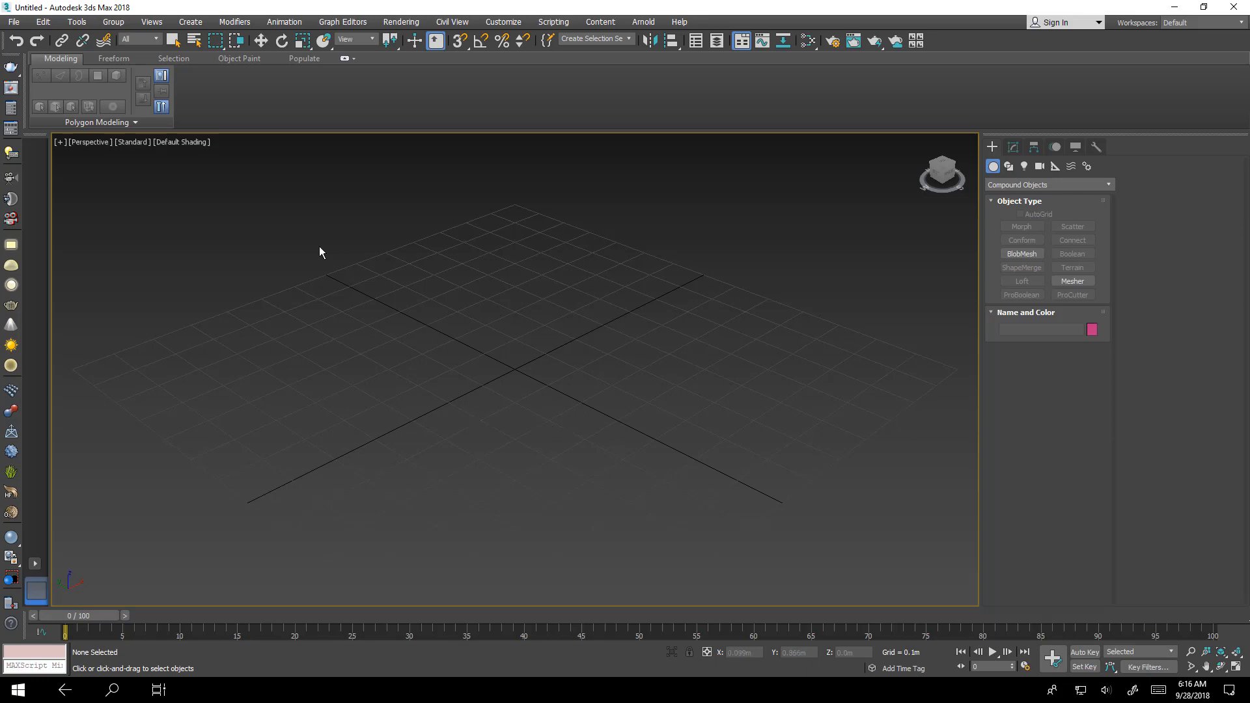
{"action": "left_click", "coordinate": [1009, 166]}
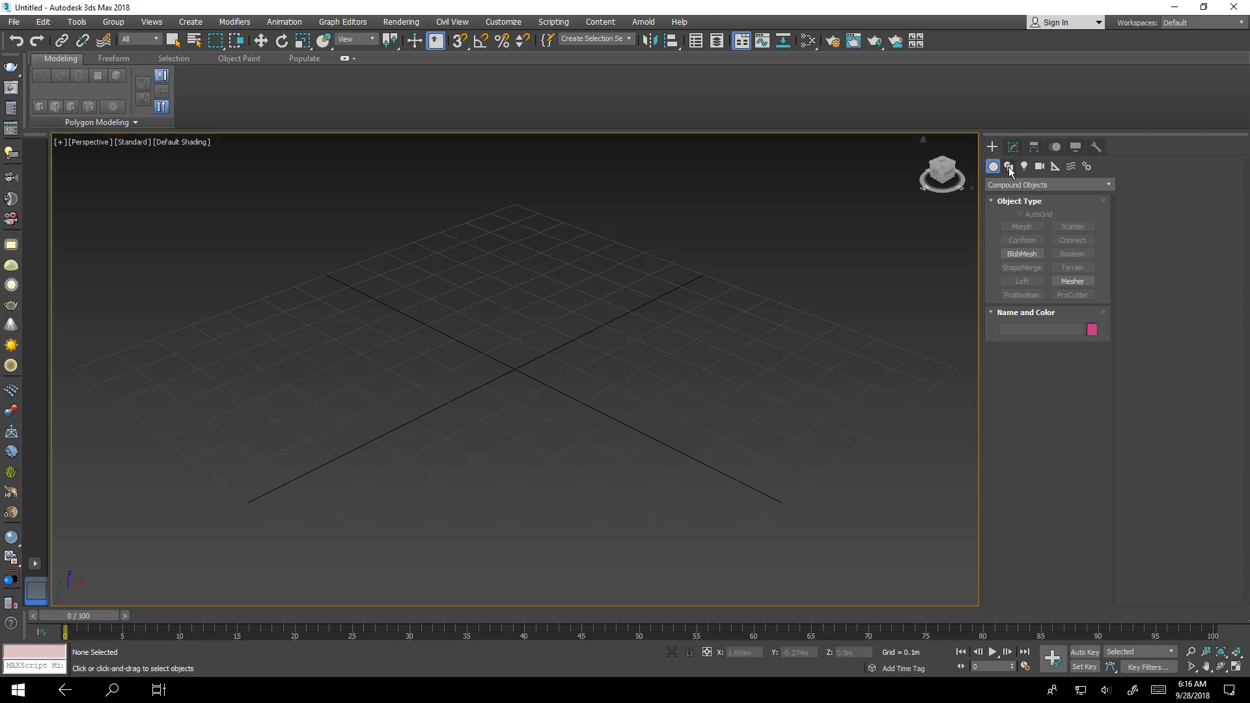
{"action": "left_click", "coordinate": [1021, 237]}
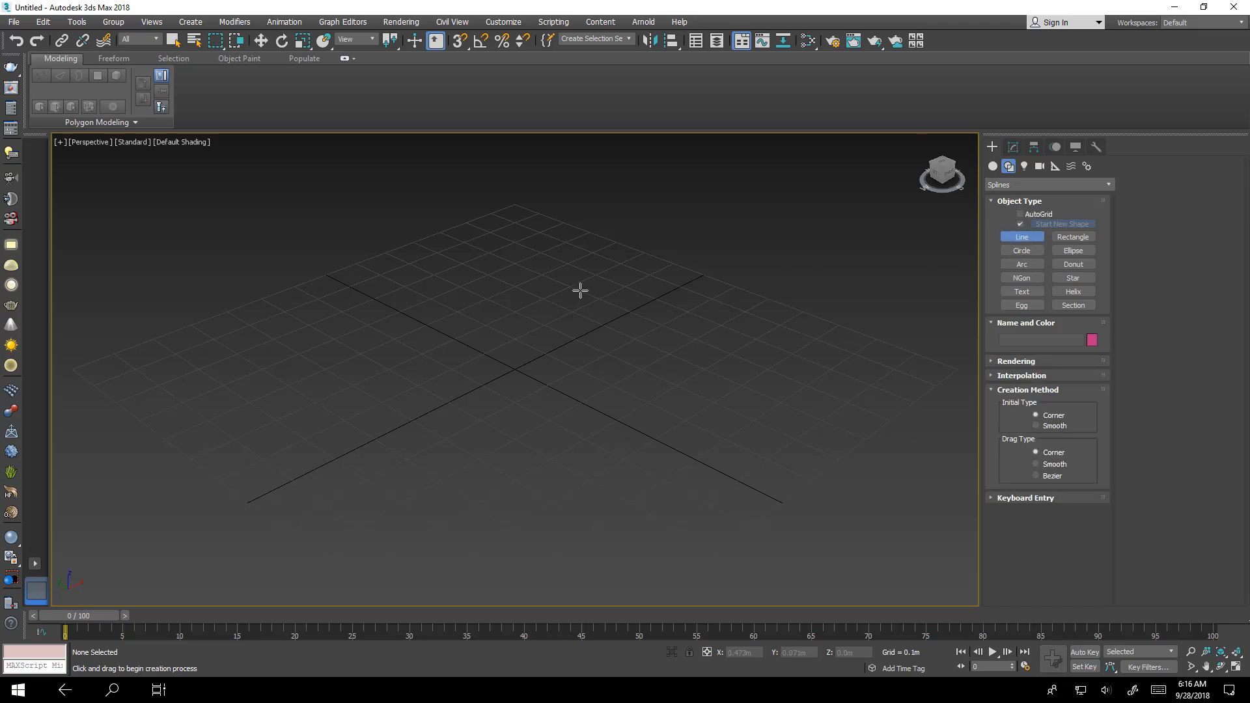
{"action": "left_click_drag", "start_coordinate": [376, 297], "coordinate": [734, 475]}
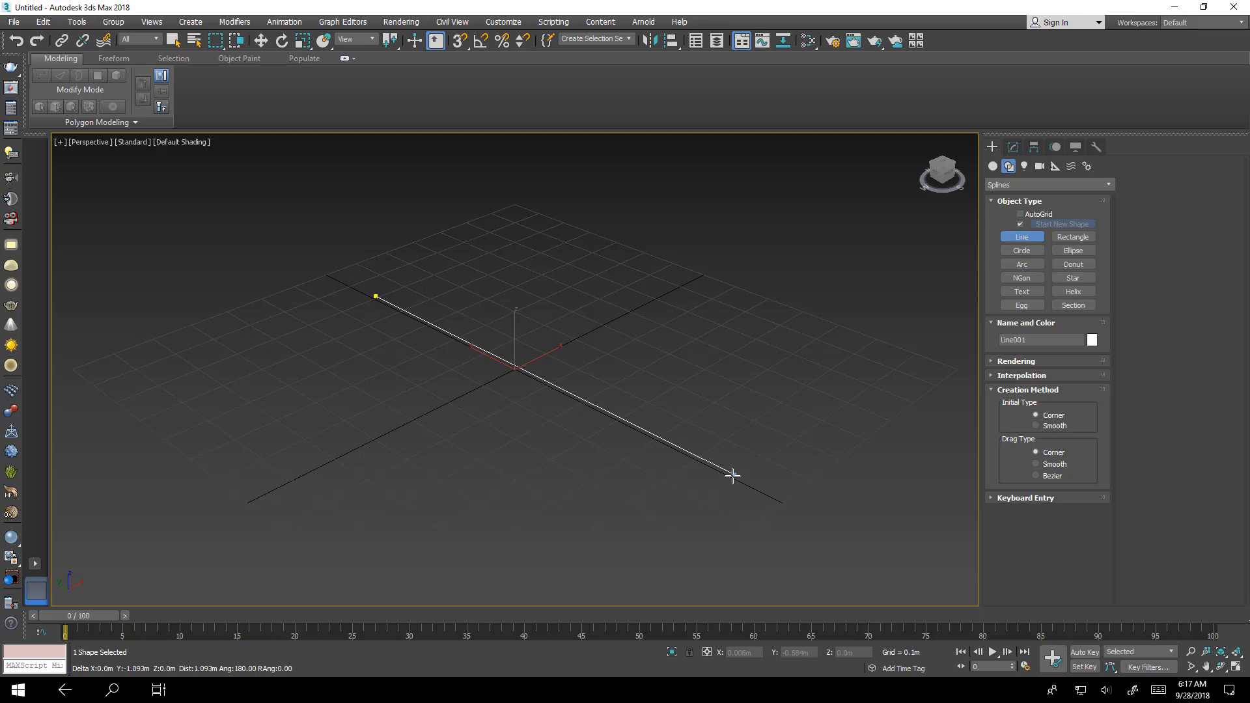
{"action": "right_click", "coordinate": [648, 359]}
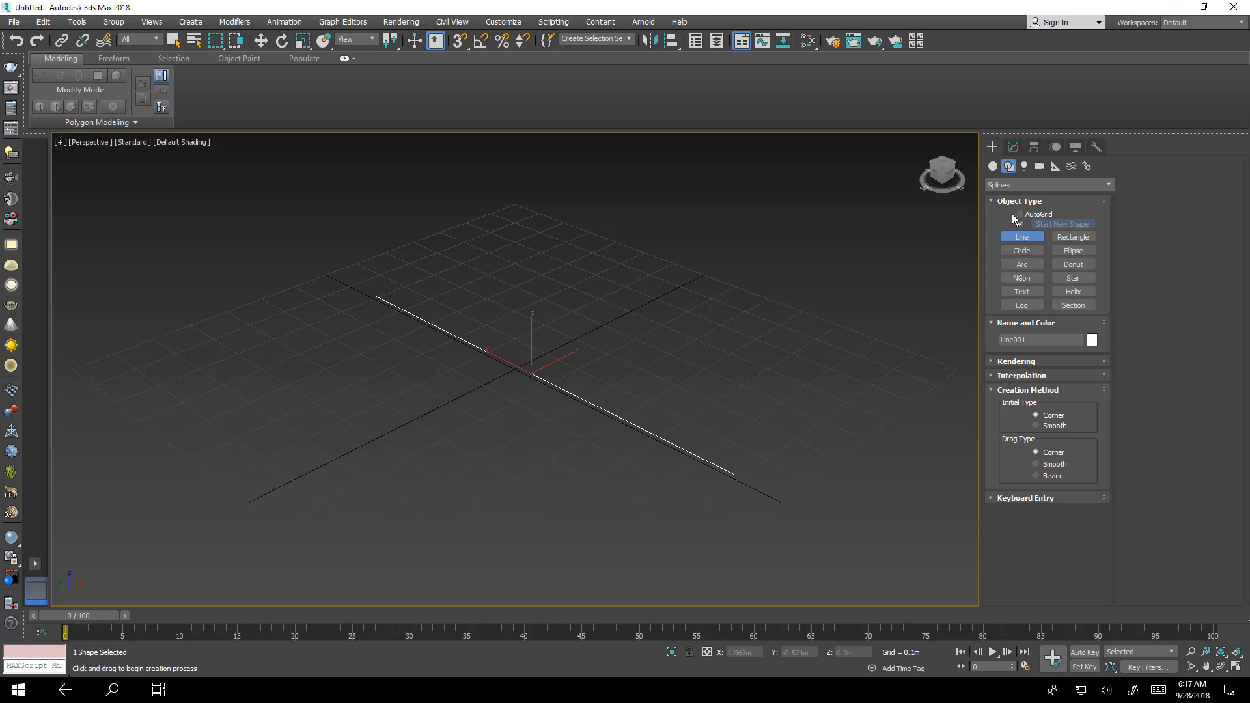
- Draw a star spline on the grid and set its number of points to 8
{"action": "left_click", "coordinate": [1084, 280]}
{"action": "left_click_drag", "start_coordinate": [308, 396], "coordinate": [356, 398]}
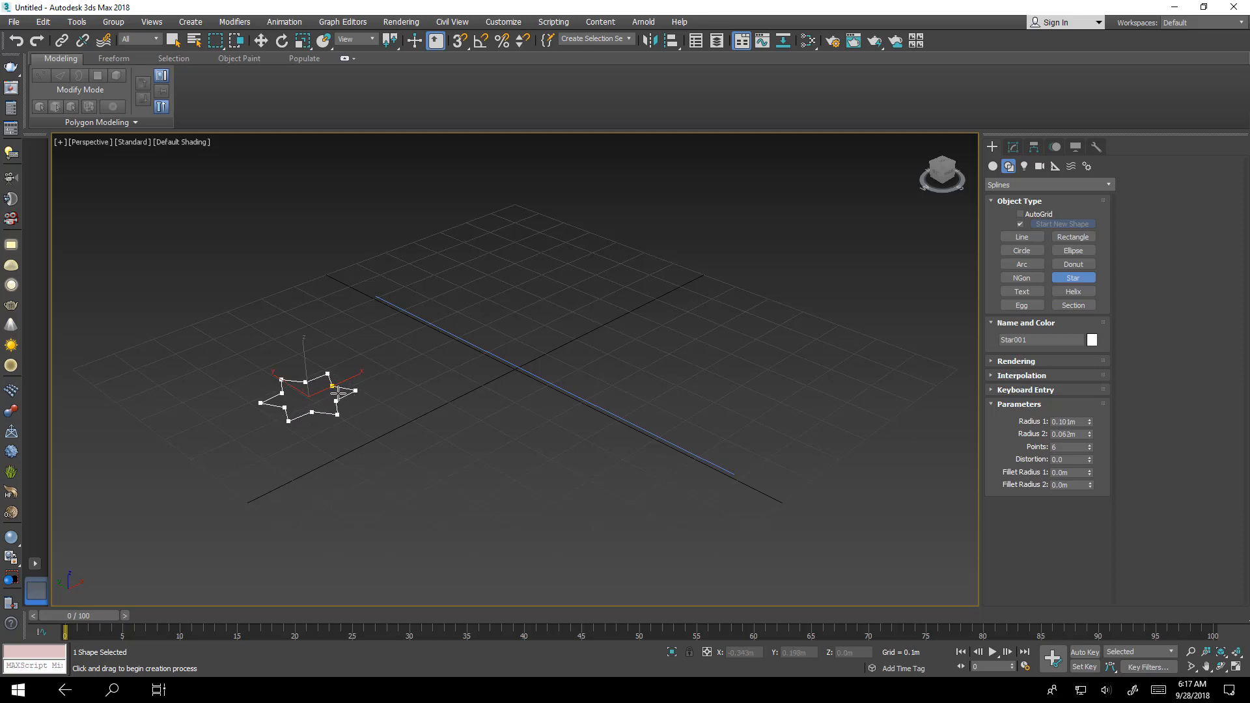
{"action": "left_click", "coordinate": [338, 392]}
{"action": "left_click", "coordinate": [1013, 147]}
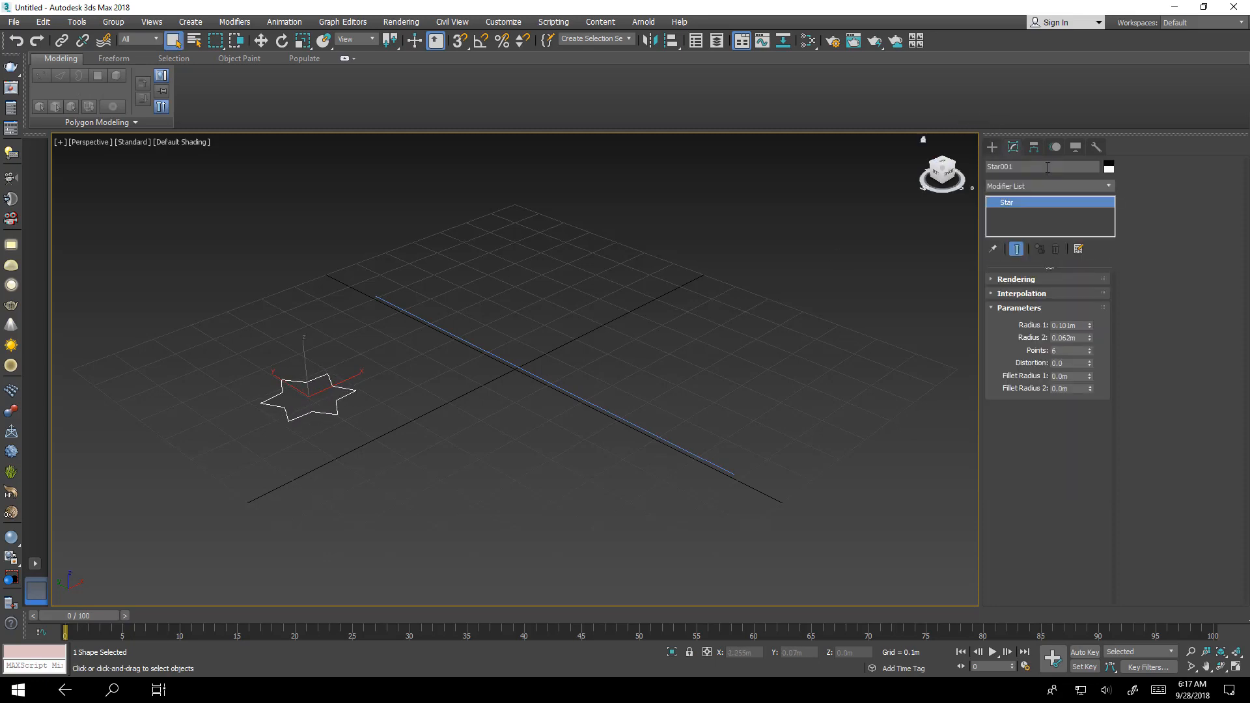
{"action": "left_click", "coordinate": [1091, 349]}
{"action": "left_click", "coordinate": [1091, 349]}
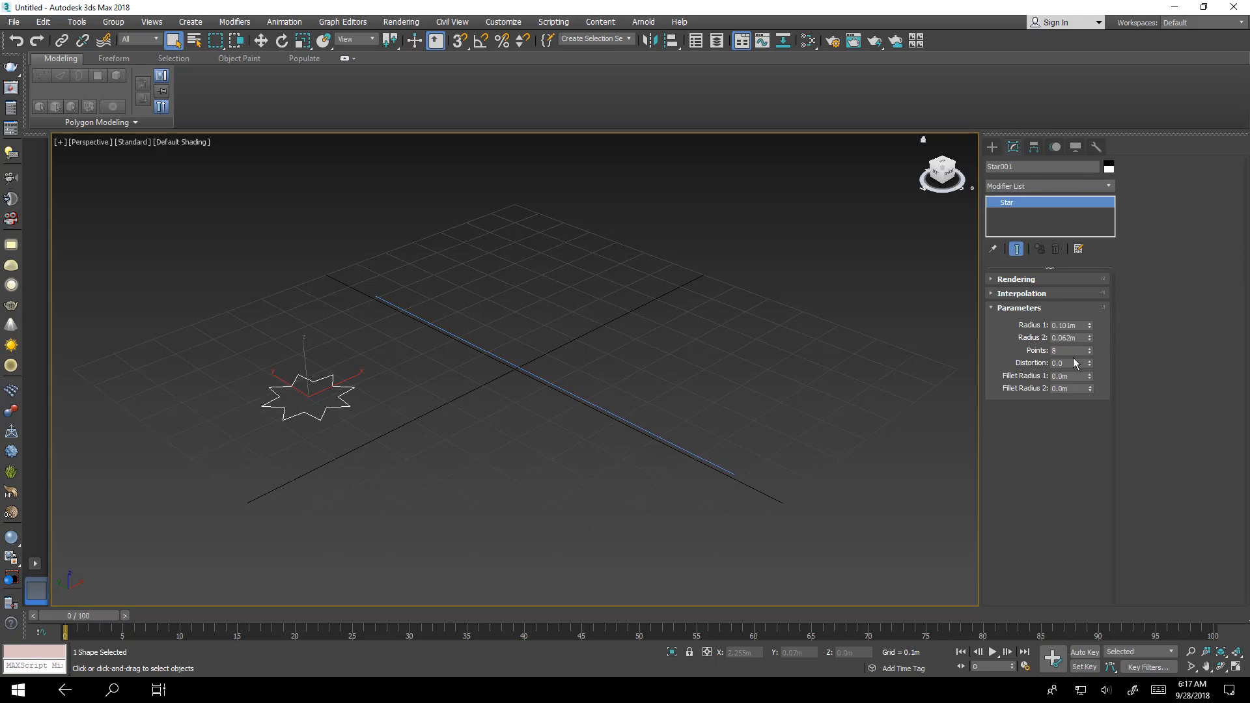
- Switch to the top view without the grid and convert the star to an editable spline
{"action": "middle_click_drag", "start_coordinate": [356, 393], "coordinate": [330, 455], "text": "alt"}
{"action": "key", "text": "alt+w"}
{"action": "key", "text": "alt+w"}
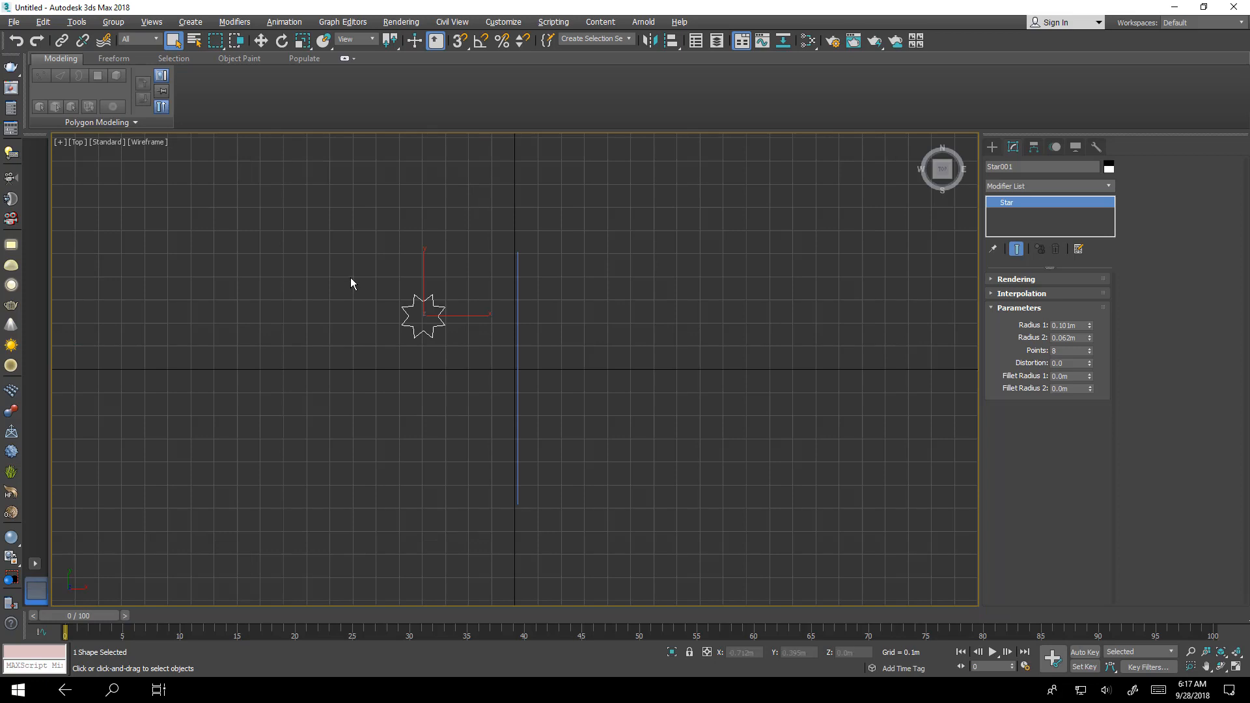
{"action": "key", "text": "g"}
{"action": "scroll", "coordinate": [427, 315], "scroll_direction": "up", "scroll_amount": 5}
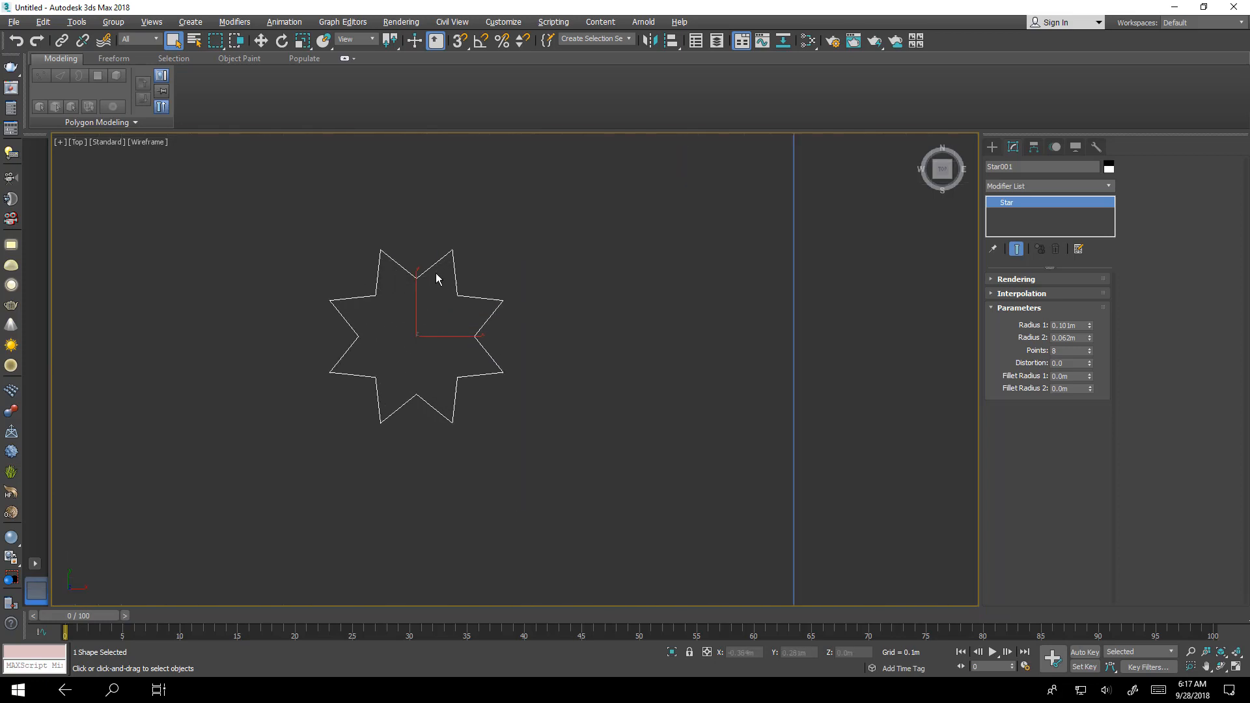
{"action": "middle_click_drag", "start_coordinate": [487, 398], "coordinate": [644, 392]}
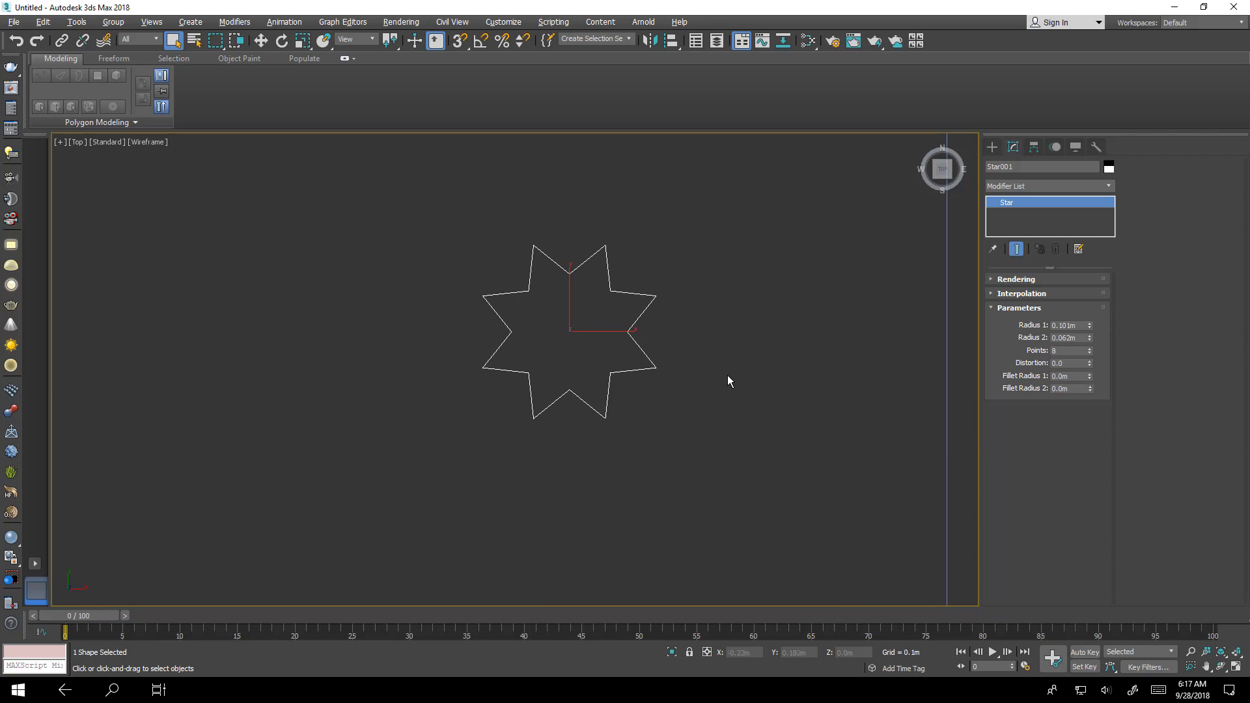
{"action": "right_click", "coordinate": [616, 288]}
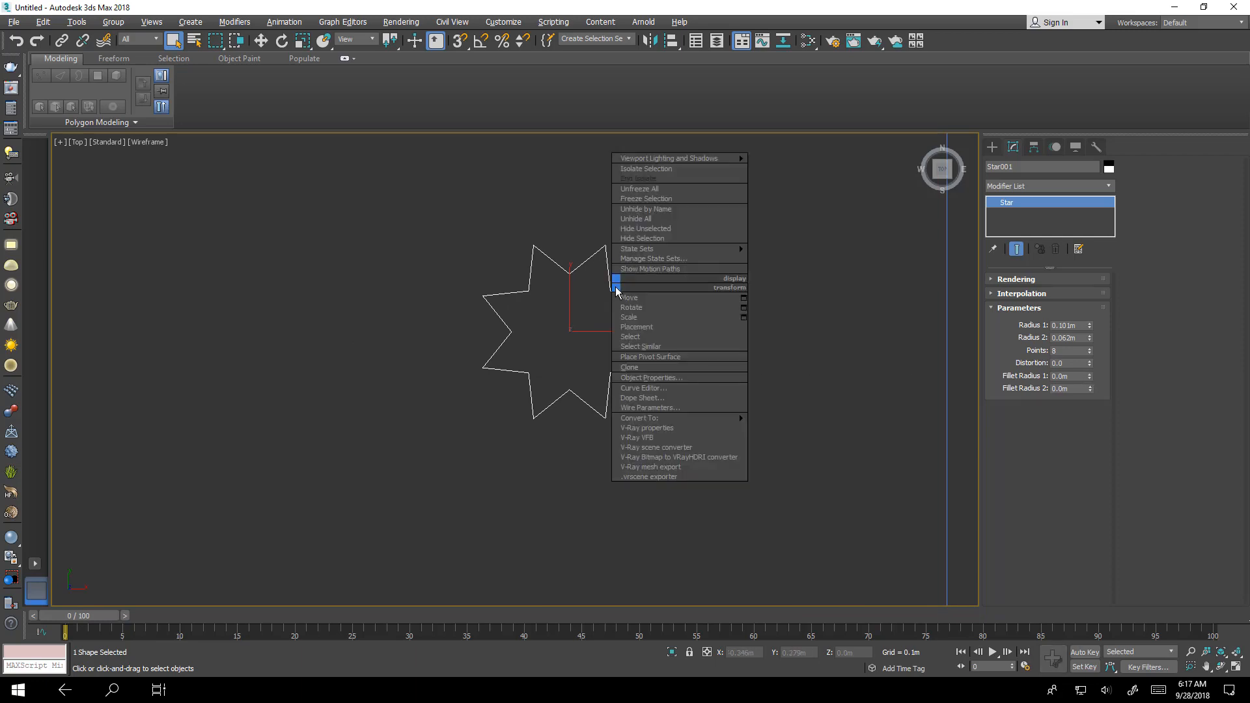
{"action": "mouse_move", "coordinate": [731, 420]}
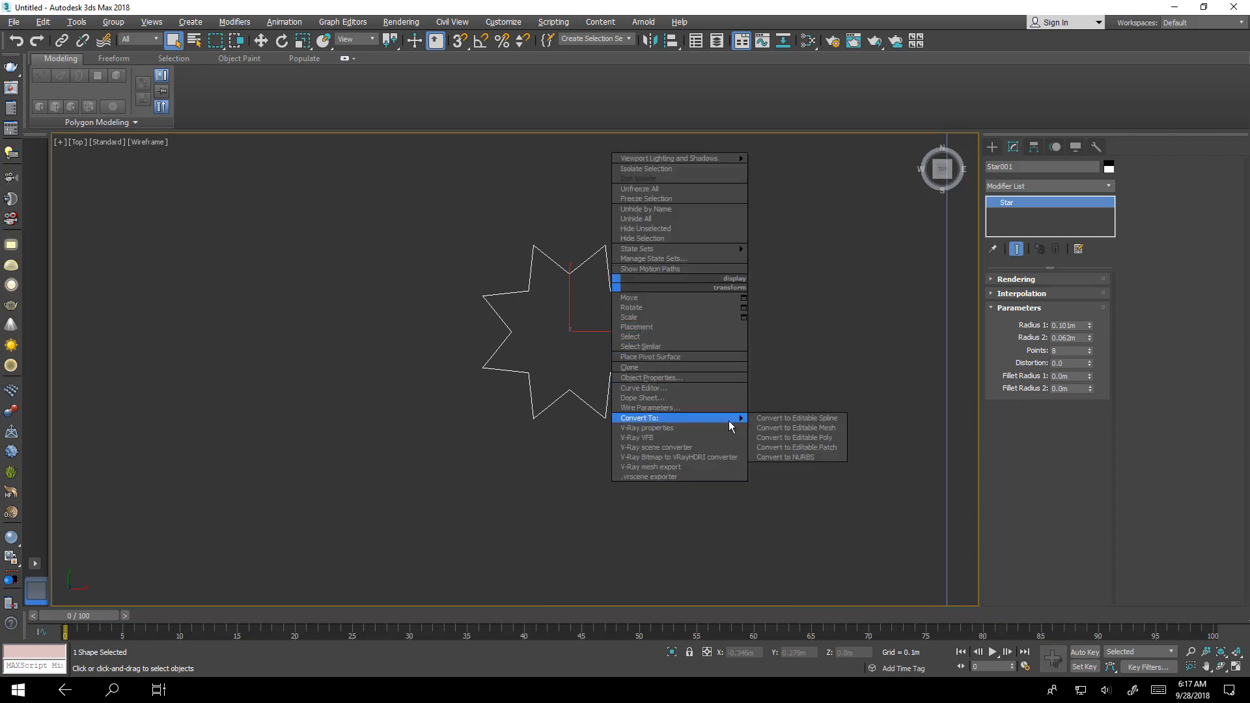
{"action": "left_click", "coordinate": [834, 424]}
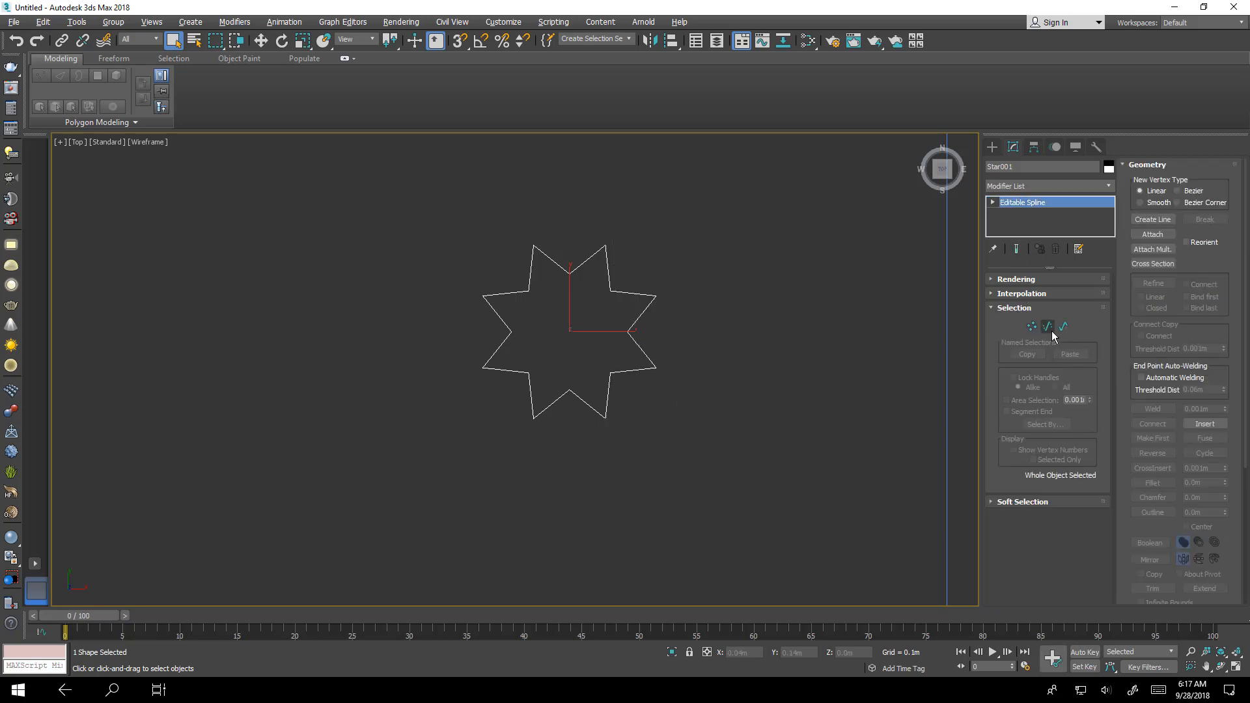
- Select all of the star's vertices and chamfer them
{"action": "left_click", "coordinate": [1029, 328]}
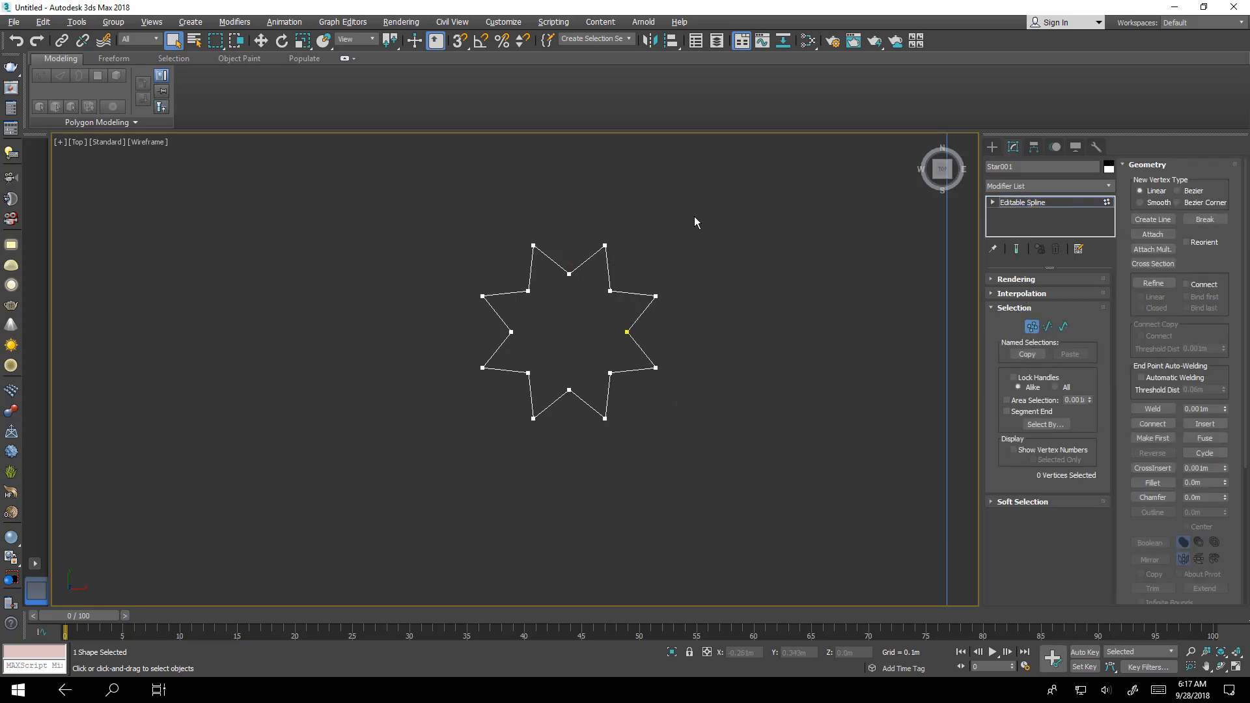
{"action": "left_click_drag", "start_coordinate": [500, 446], "coordinate": [432, 473]}
{"action": "left_click", "coordinate": [1153, 498]}
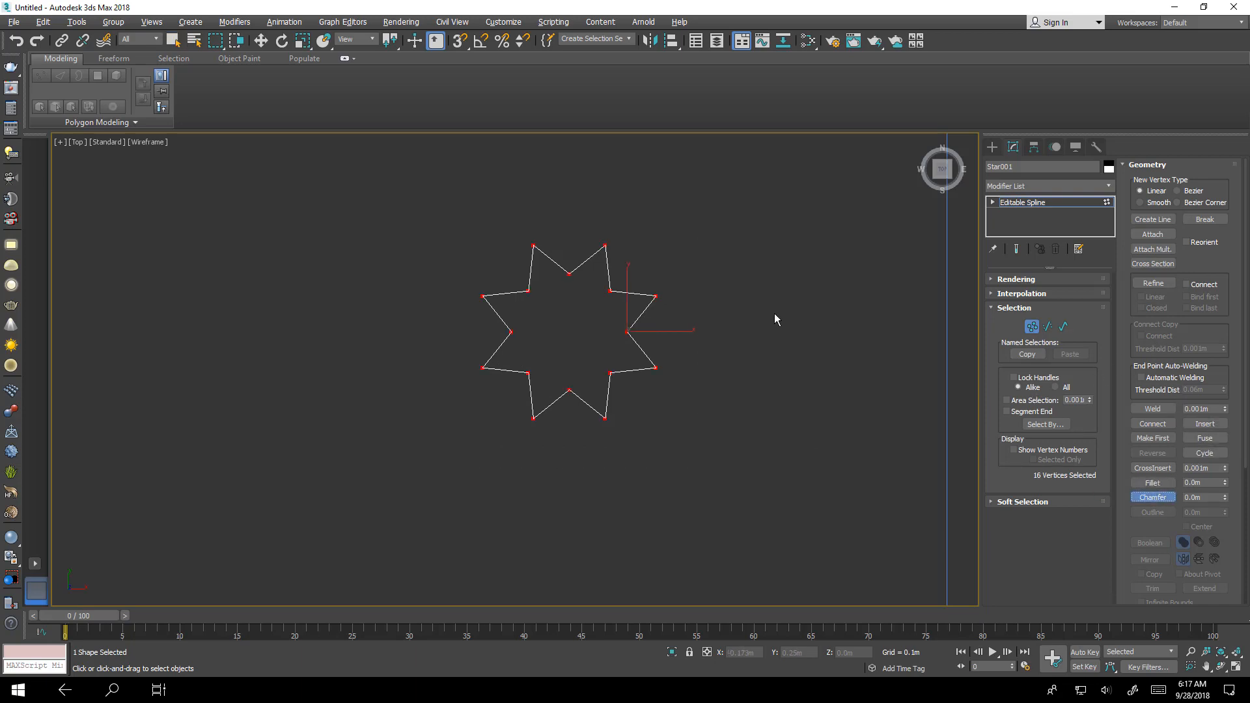
{"action": "scroll", "coordinate": [616, 328], "scroll_direction": "up", "scroll_amount": 6}
{"action": "scroll", "coordinate": [733, 298], "scroll_direction": "up", "scroll_amount": 2}
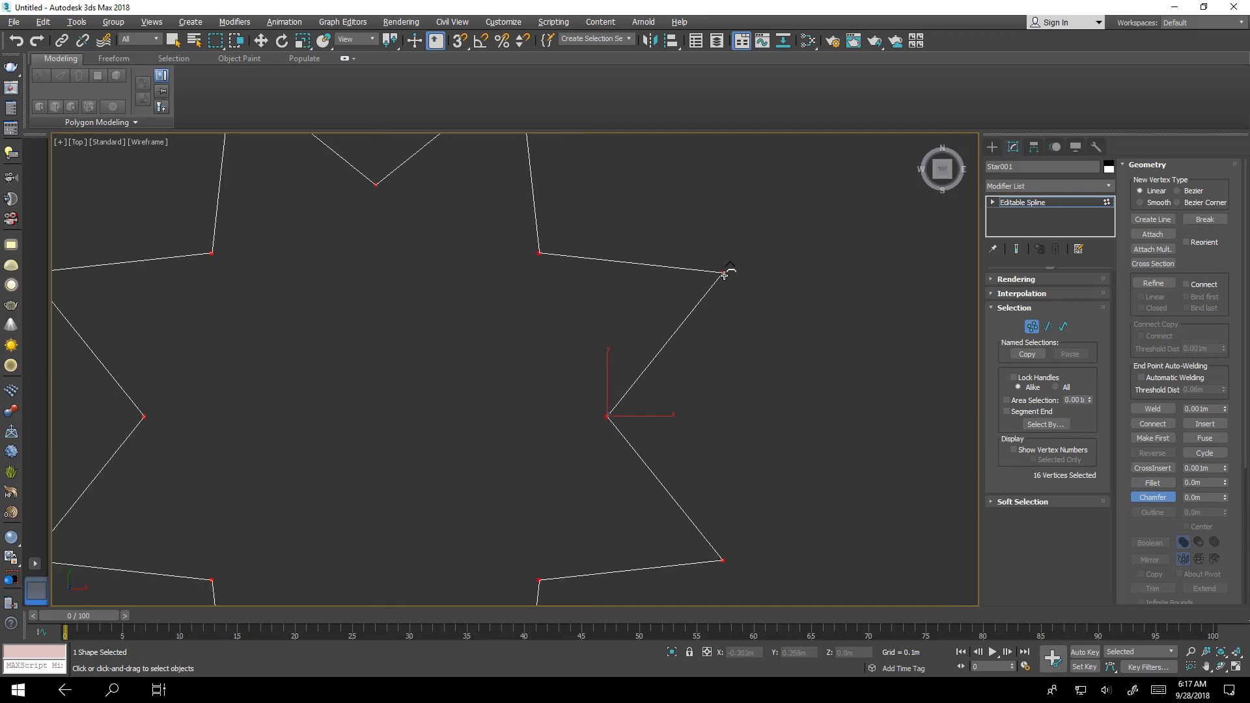
{"action": "left_click_drag", "start_coordinate": [725, 276], "coordinate": [727, 215]}
{"action": "scroll", "coordinate": [753, 324], "scroll_direction": "down", "scroll_amount": 4}
{"action": "scroll", "coordinate": [752, 324], "scroll_direction": "down", "scroll_amount": 3}
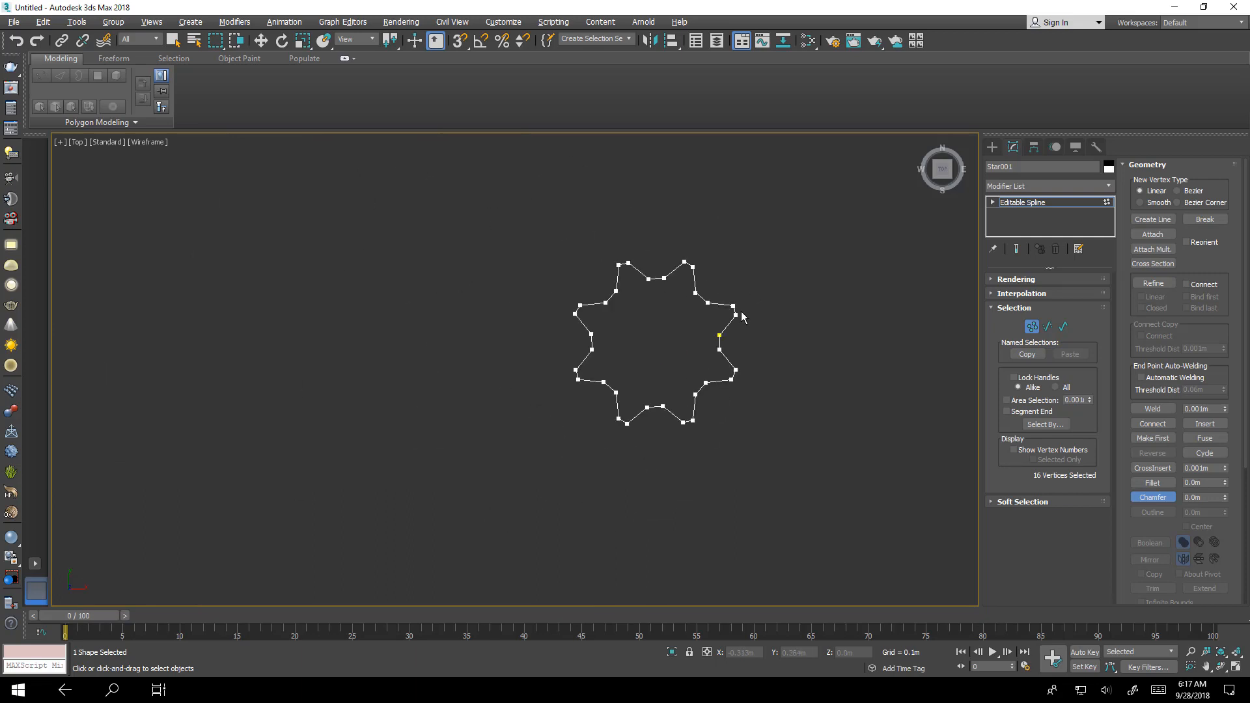
- Leave vertex editing and draw a circle spline above and to the left of the star
{"action": "key", "text": "w"}
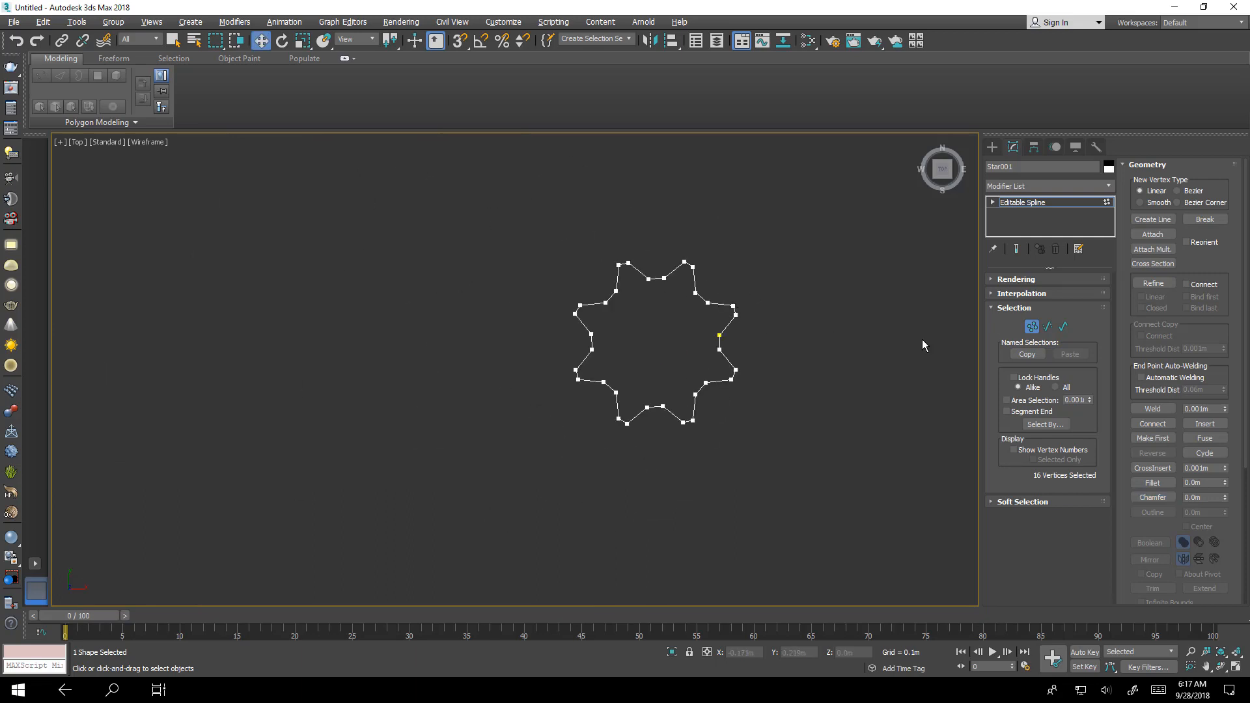
{"action": "left_click", "coordinate": [1032, 326]}
{"action": "scroll", "coordinate": [829, 365], "scroll_direction": "down", "scroll_amount": 3}
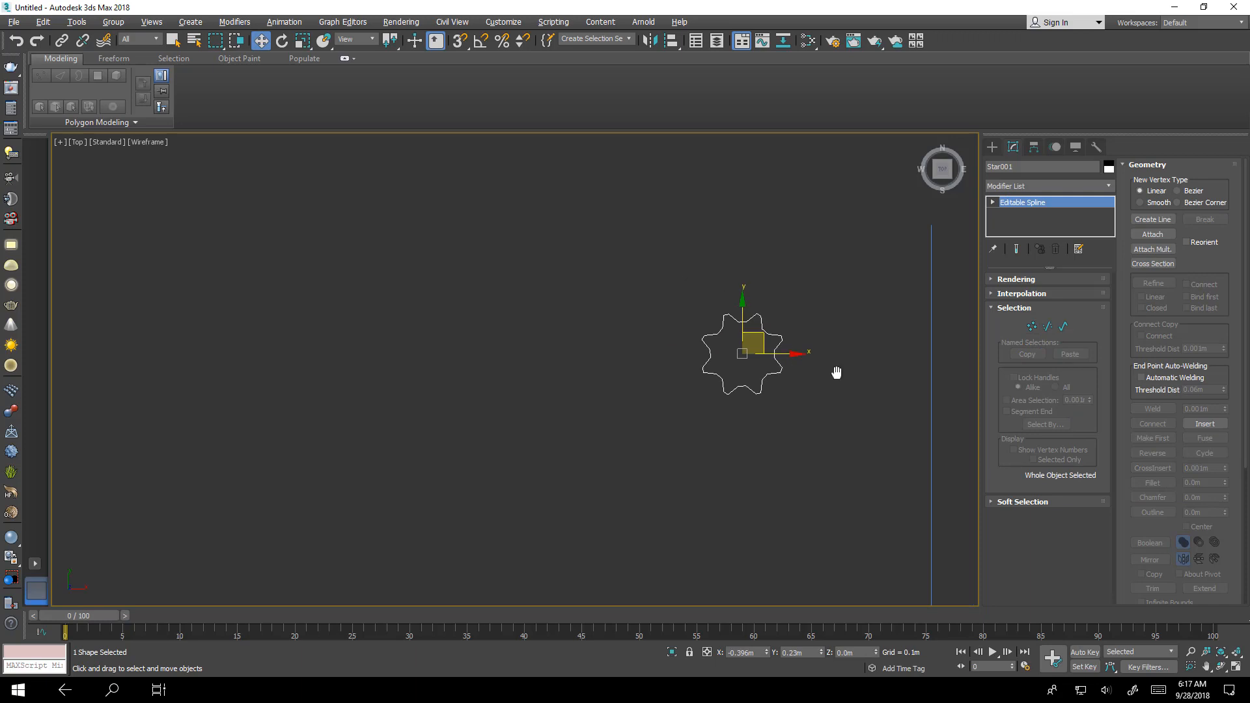
{"action": "middle_click_drag", "start_coordinate": [837, 372], "coordinate": [636, 389]}
{"action": "left_click", "coordinate": [992, 147]}
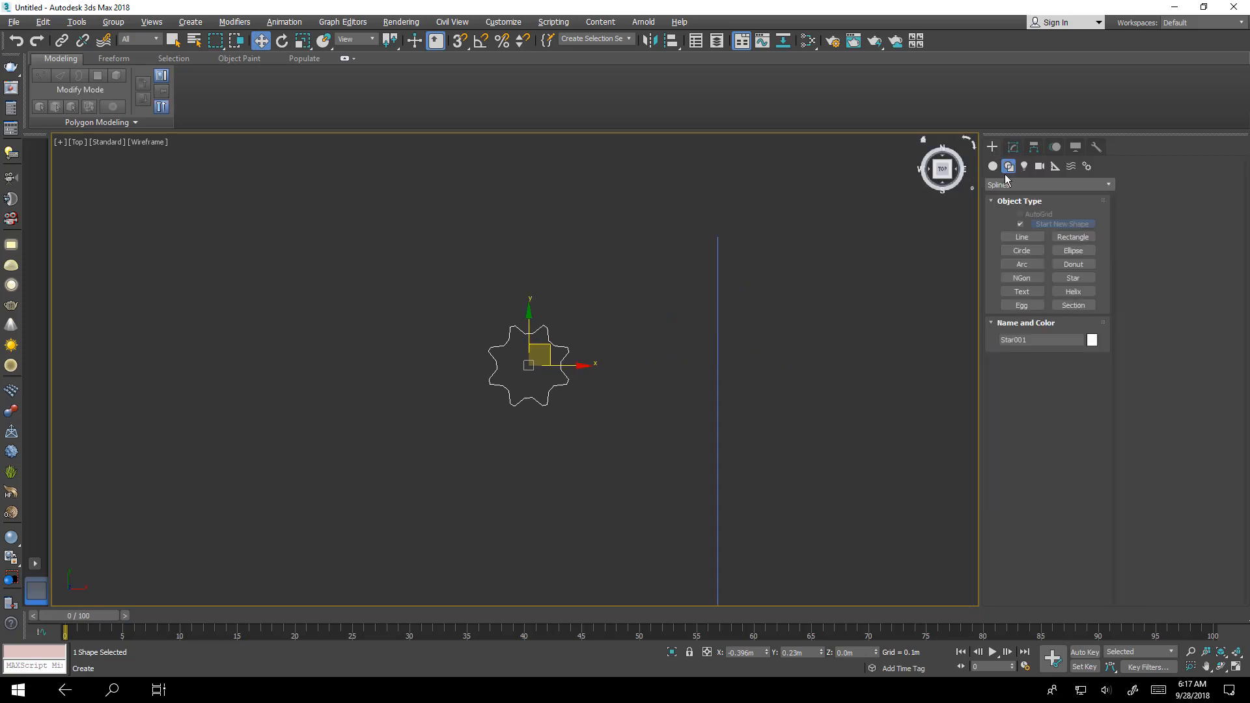
{"action": "left_click", "coordinate": [1022, 251]}
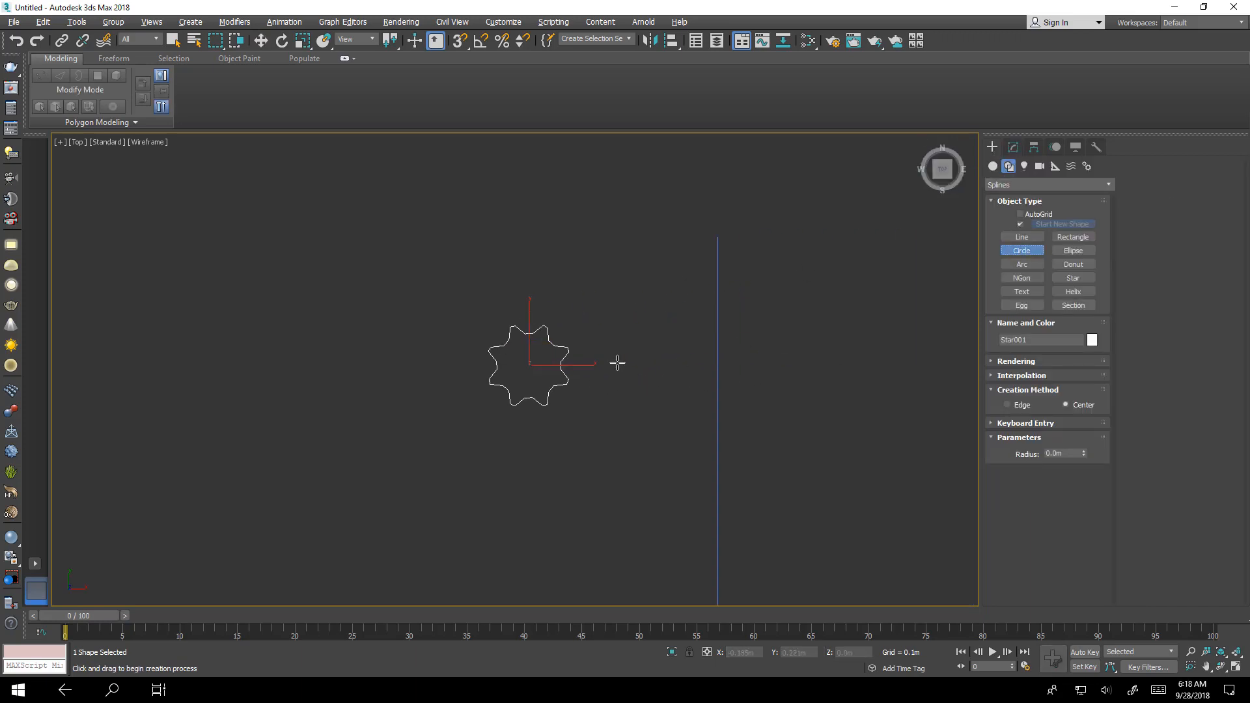
{"action": "left_click_drag", "start_coordinate": [530, 364], "coordinate": [462, 260]}
{"action": "key", "text": "w"}
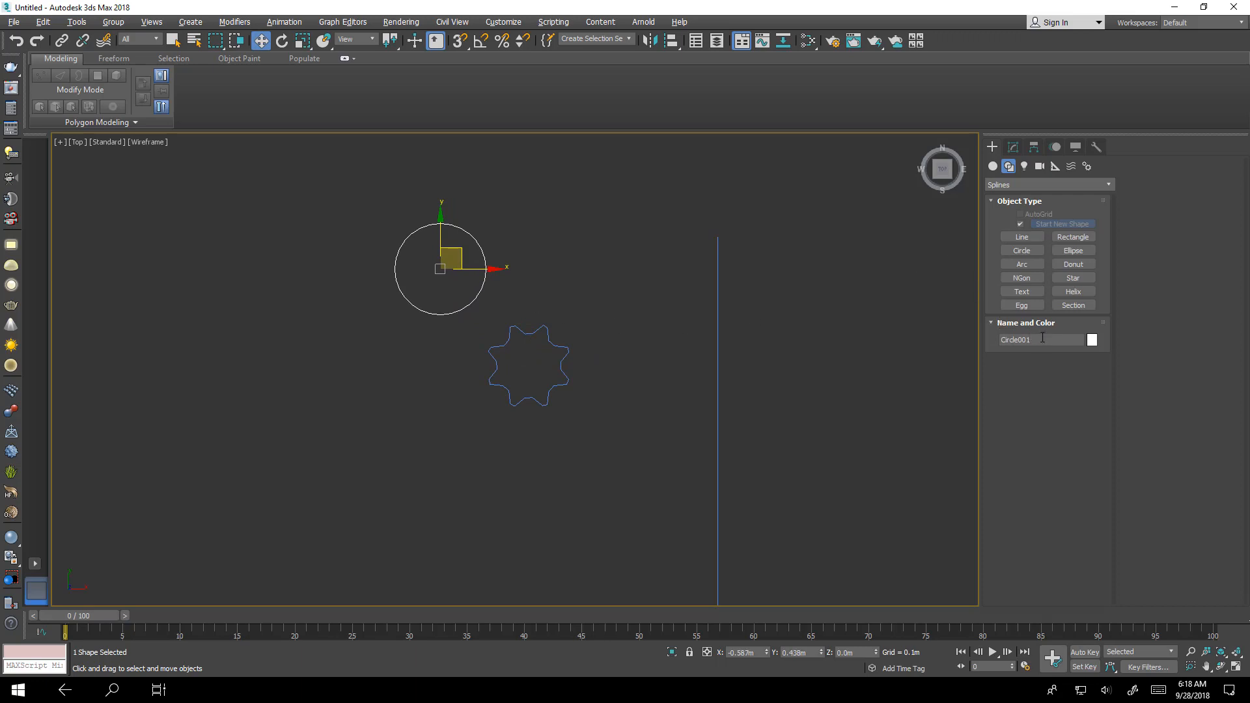
{"action": "left_click", "coordinate": [1043, 337]}
{"action": "left_click", "coordinate": [553, 357]}
{"action": "middle_click_drag", "start_coordinate": [550, 358], "coordinate": [562, 290]}
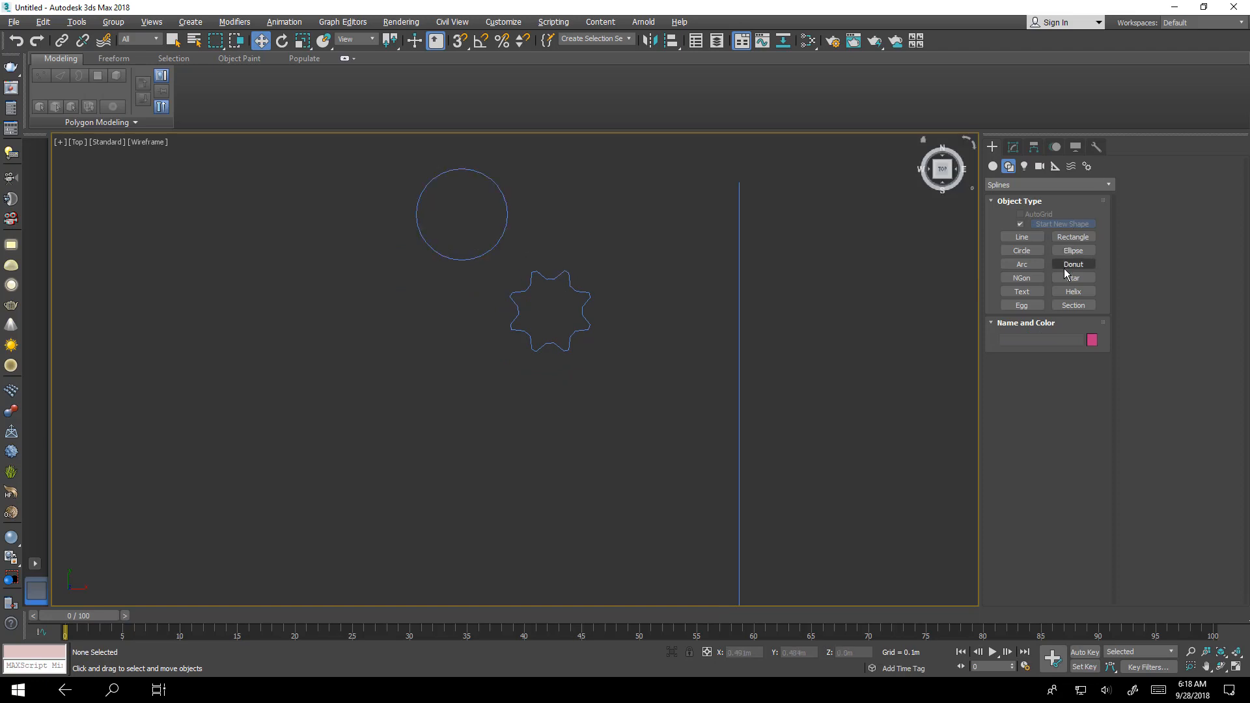
- Draw two more circles left of the star, a medium one and a tiny one of about 0.022 m radius
{"action": "left_click", "coordinate": [1022, 251]}
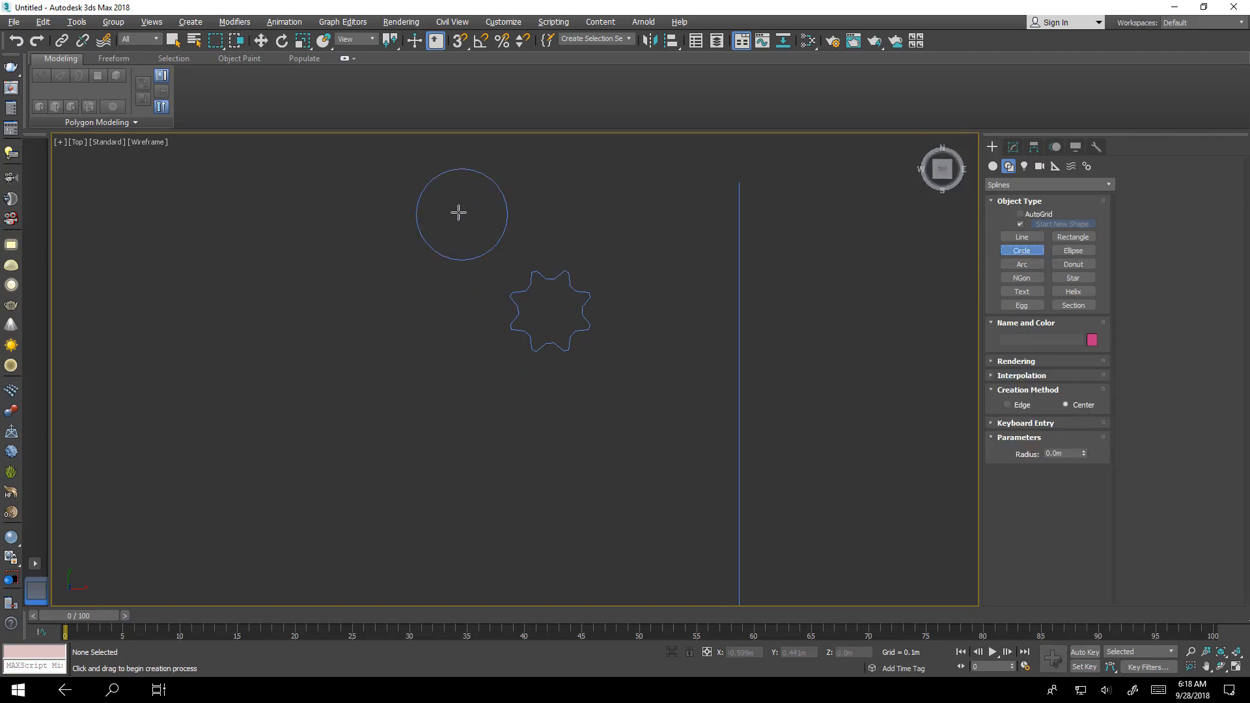
{"action": "left_click_drag", "start_coordinate": [459, 211], "coordinate": [436, 313]}
{"action": "key", "text": "w"}
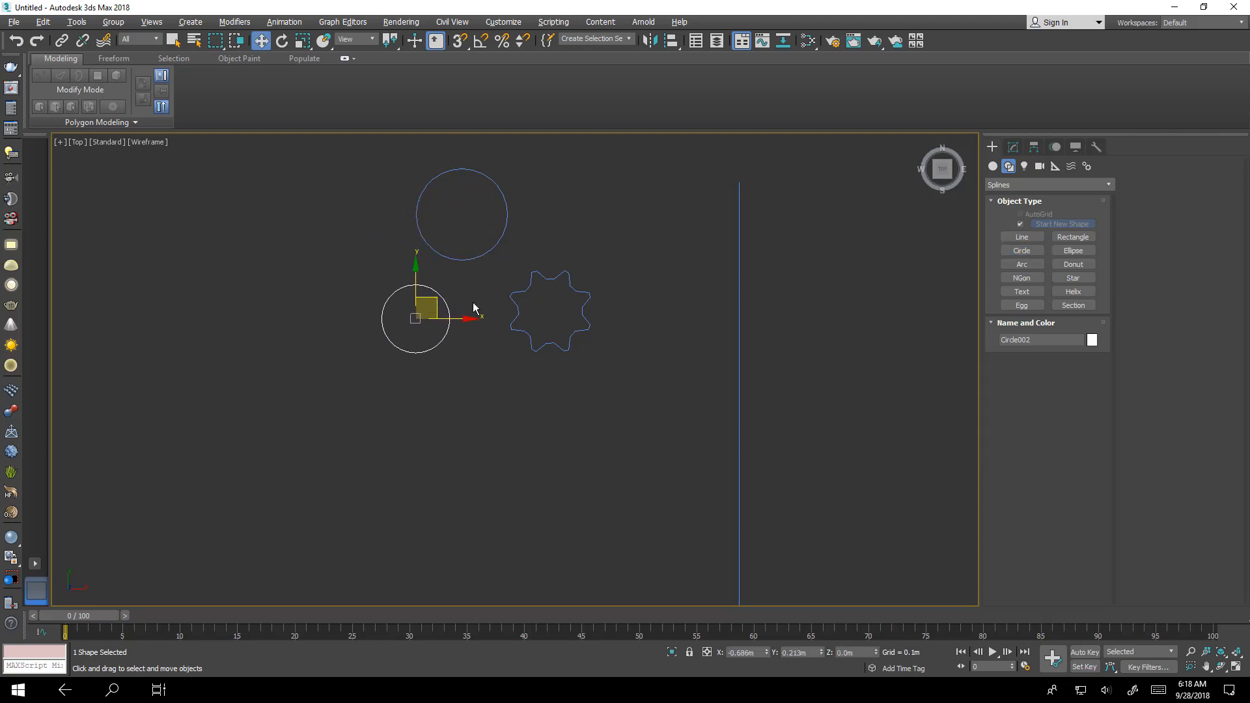
{"action": "left_click", "coordinate": [1024, 251]}
{"action": "left_click_drag", "start_coordinate": [463, 364], "coordinate": [473, 366]}
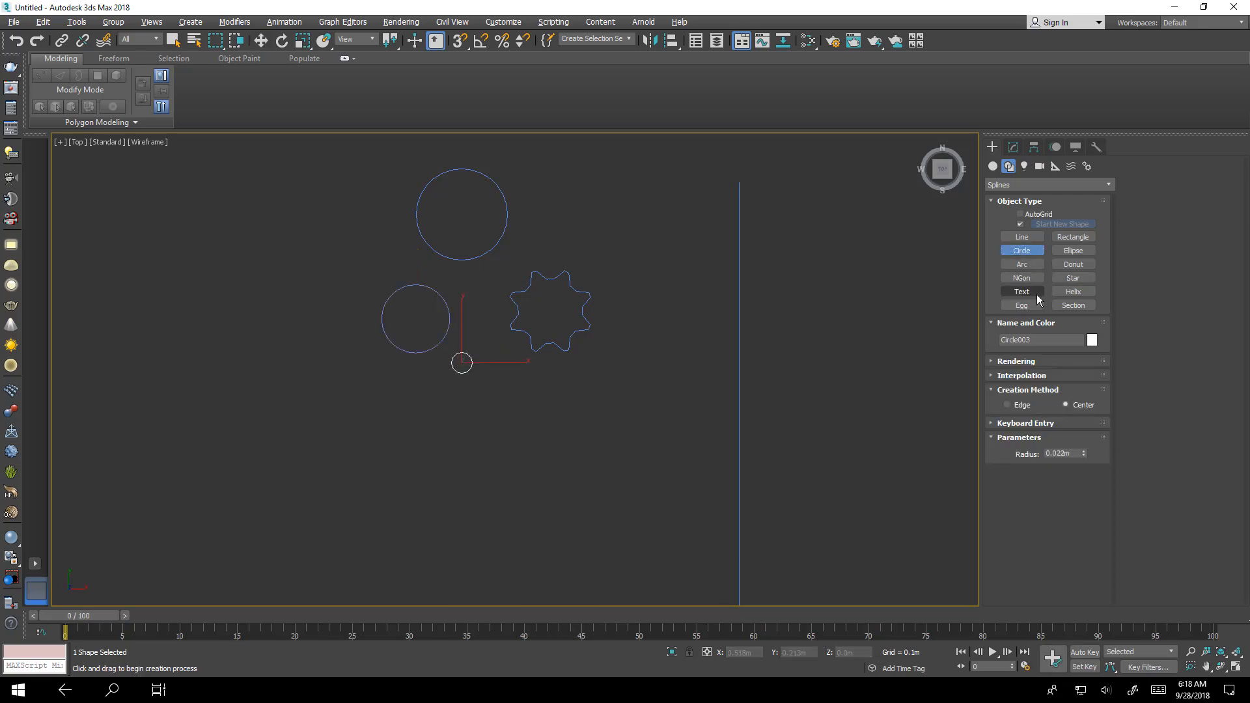
- Draw a thin horizontal rectangle spline below the circles
{"action": "left_click", "coordinate": [1073, 238]}
{"action": "scroll", "coordinate": [488, 374], "scroll_direction": "up", "scroll_amount": 4}
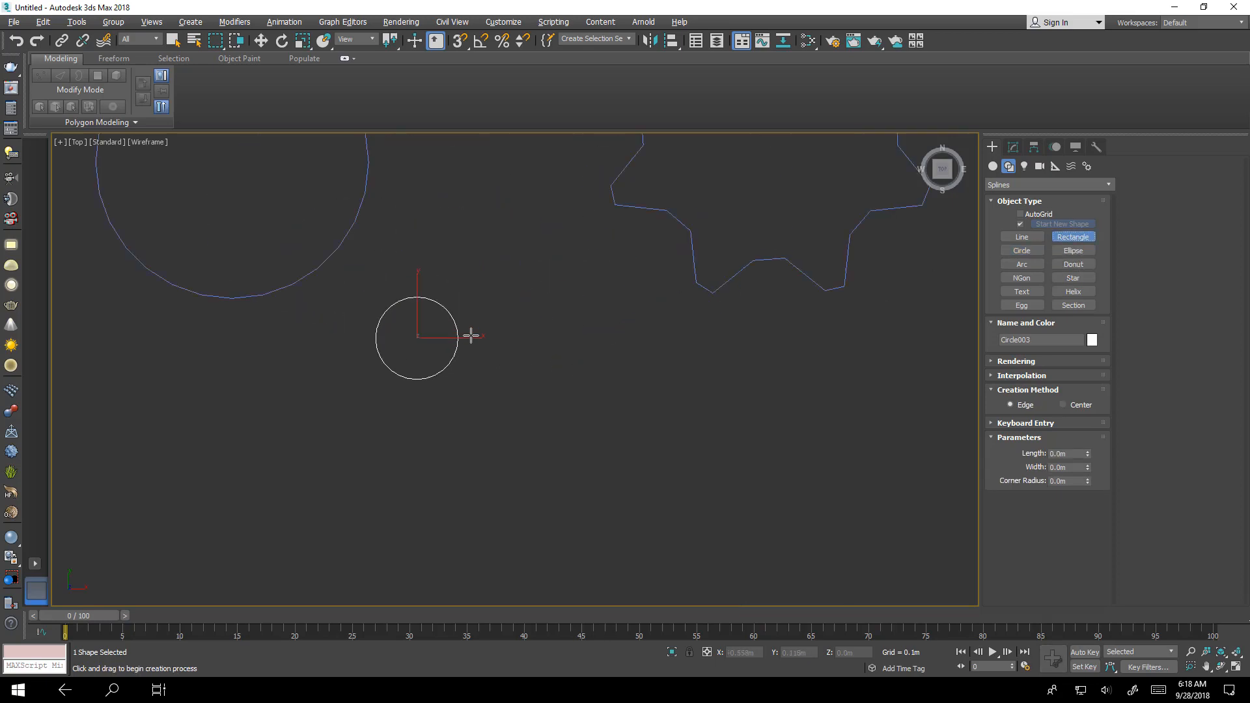
{"action": "left_click_drag", "start_coordinate": [470, 333], "coordinate": [724, 424]}
{"action": "key", "text": "w"}
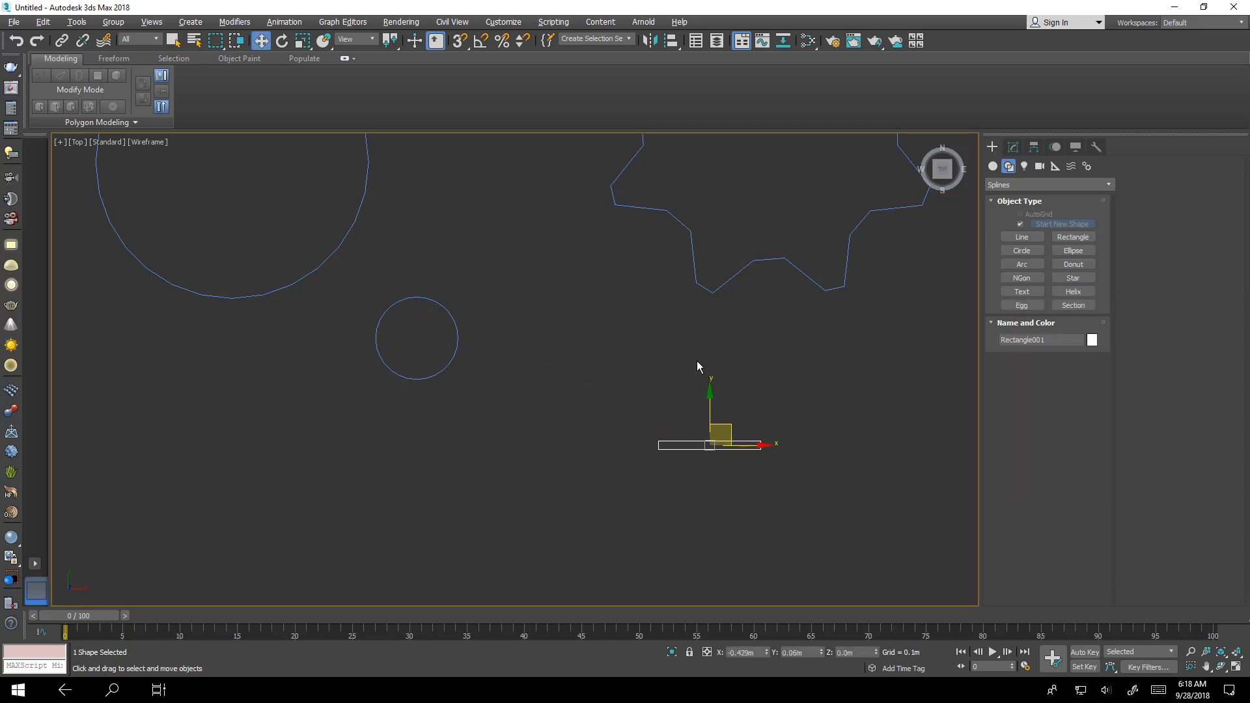
- Move the large circle directly above the star and the rectangle further down below it
{"action": "scroll", "coordinate": [698, 365], "scroll_direction": "down", "scroll_amount": 5}
{"action": "middle_click_drag", "start_coordinate": [770, 337], "coordinate": [595, 363]}
{"action": "scroll", "coordinate": [586, 352], "scroll_direction": "down", "scroll_amount": 4}
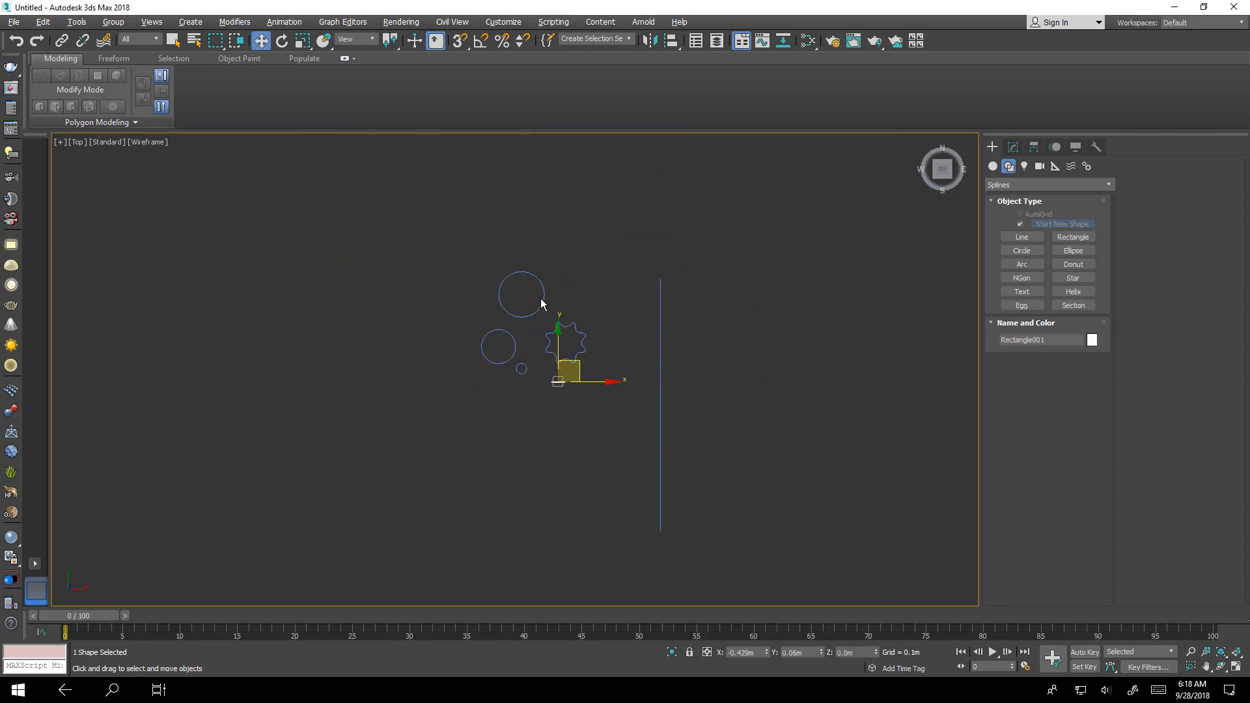
{"action": "left_click", "coordinate": [544, 286]}
{"action": "left_click_drag", "start_coordinate": [545, 284], "coordinate": [592, 269]}
{"action": "left_click", "coordinate": [559, 383]}
{"action": "left_click_drag", "start_coordinate": [579, 375], "coordinate": [578, 432]}
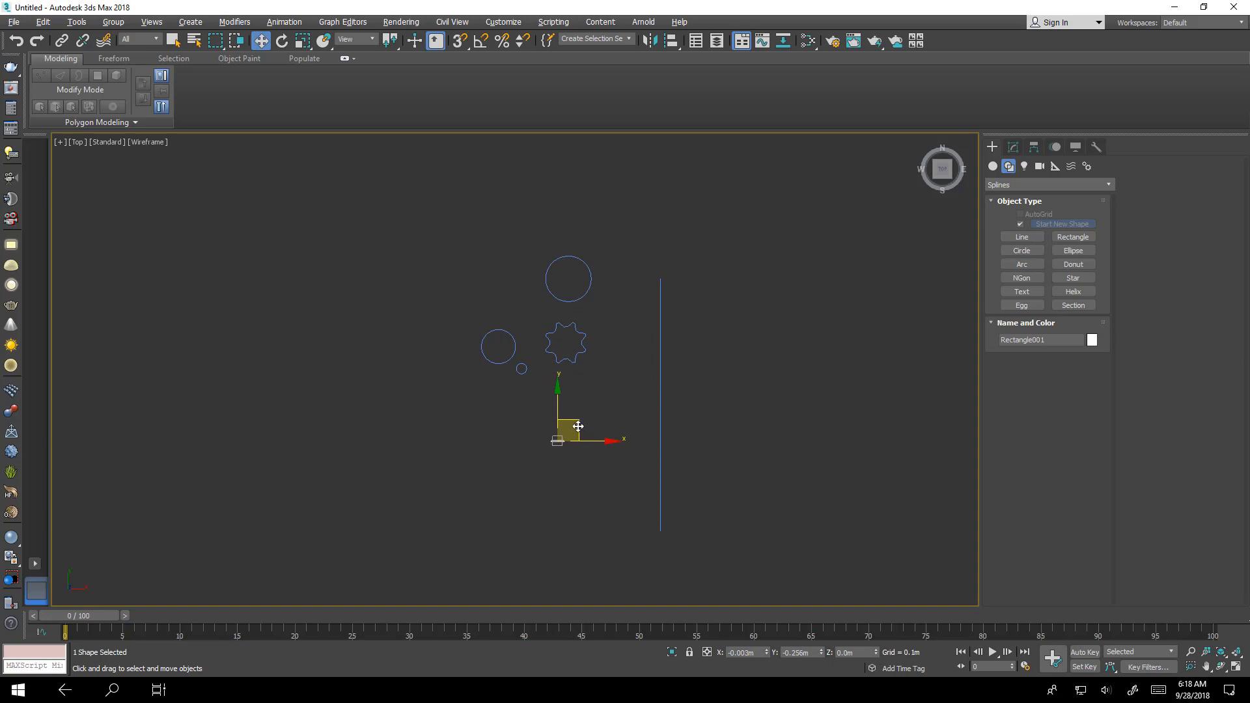
- Move the two smaller circles beneath the star and nudge the rectangle into line under them
{"action": "left_click_drag", "start_coordinate": [531, 331], "coordinate": [498, 400]}
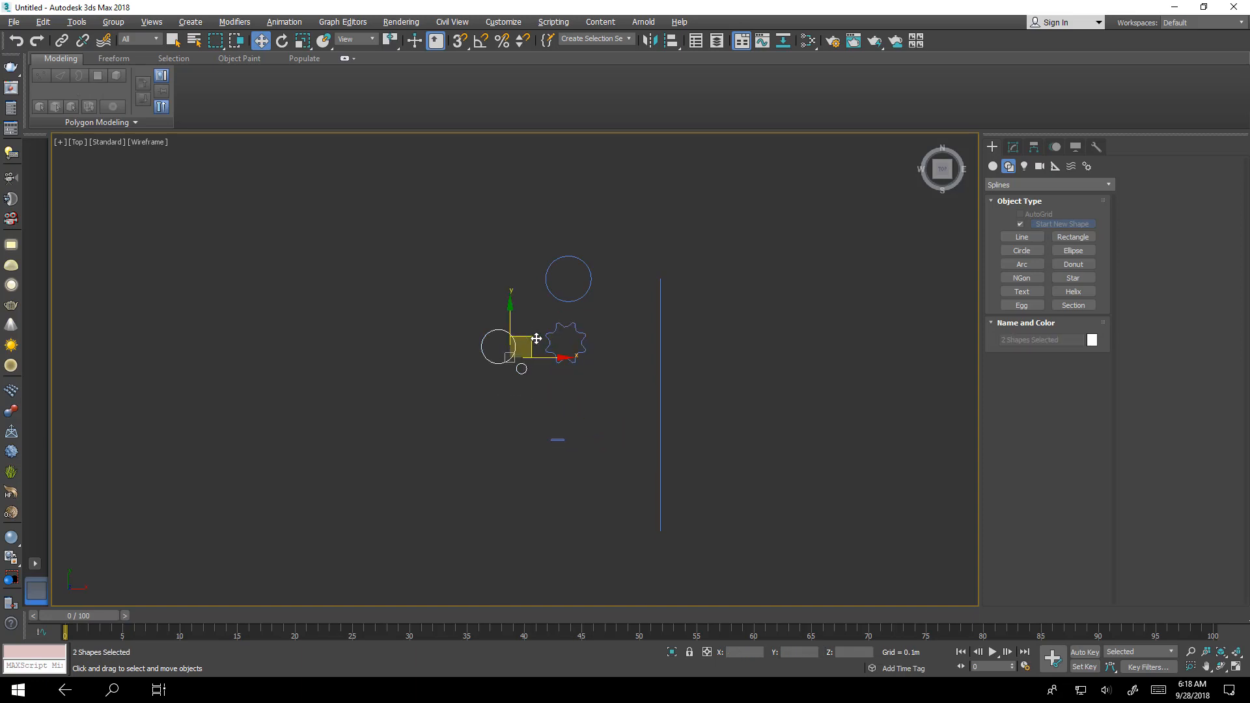
{"action": "left_click_drag", "start_coordinate": [529, 339], "coordinate": [598, 383]}
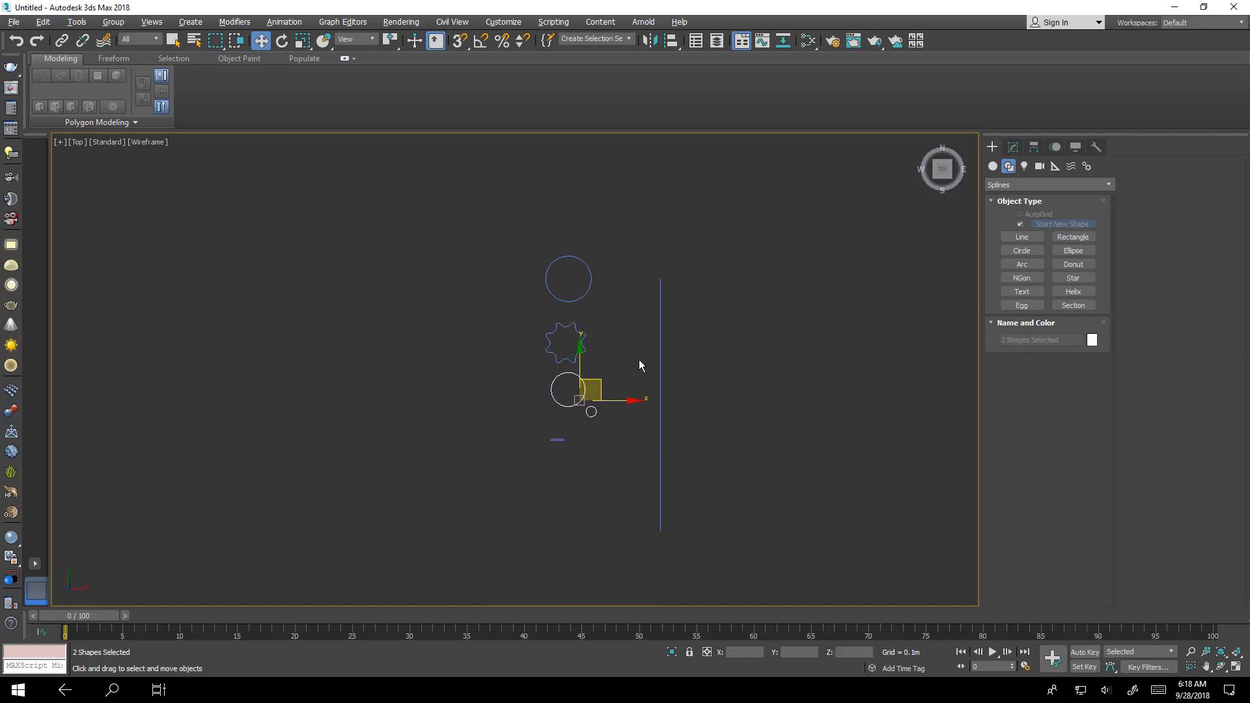
{"action": "left_click", "coordinate": [603, 419]}
{"action": "left_click_drag", "start_coordinate": [564, 449], "coordinate": [572, 464]}
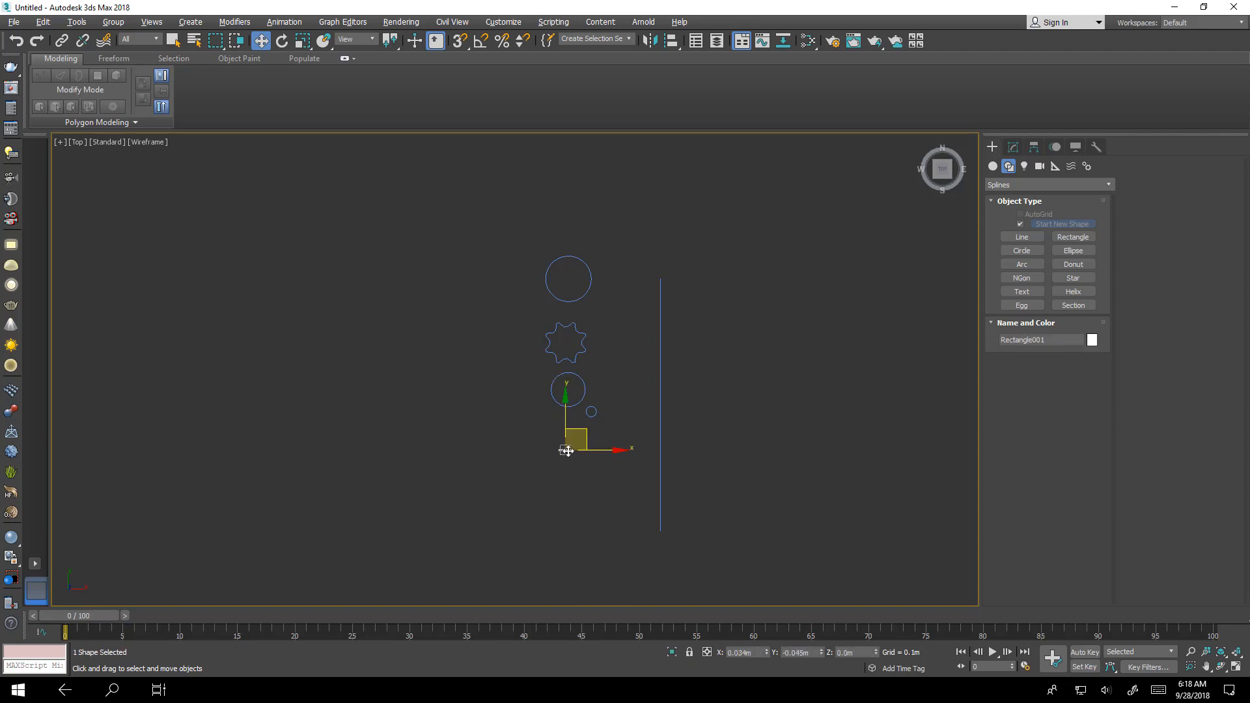
- Move the tiny circle up so it sits between the medium circle and the rectangle
{"action": "left_click", "coordinate": [596, 409]}
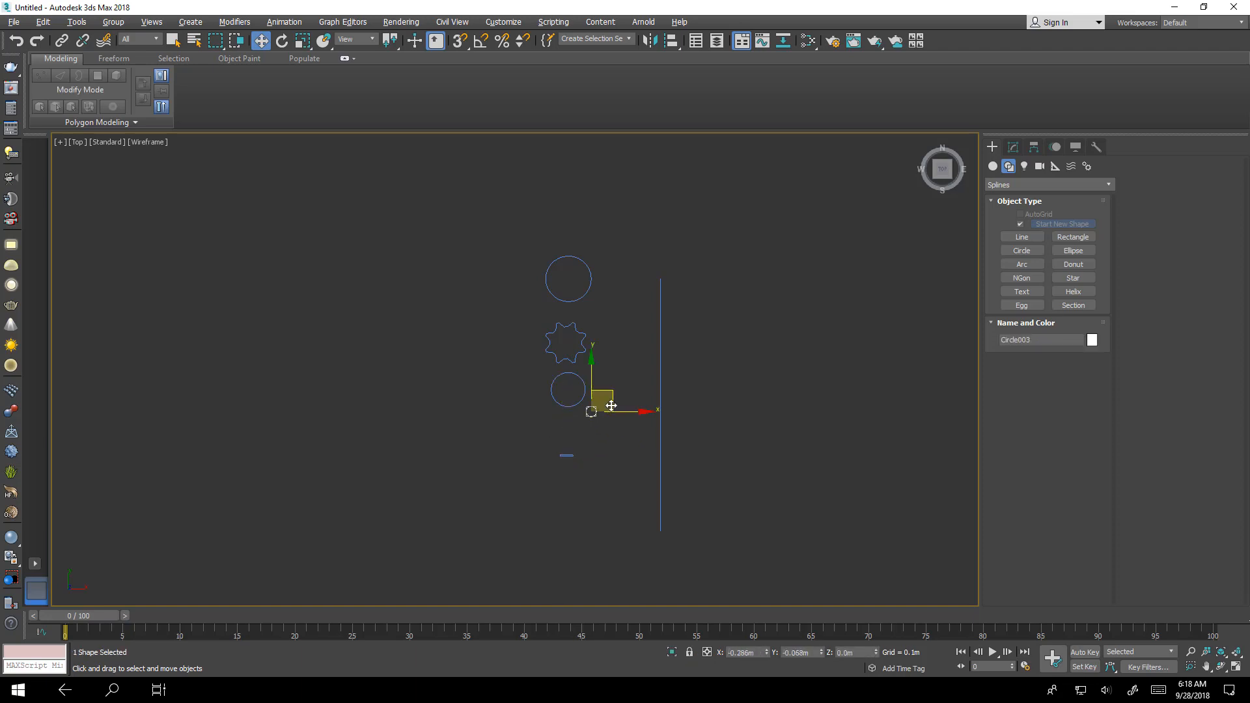
{"action": "left_click_drag", "start_coordinate": [611, 405], "coordinate": [588, 428]}
{"action": "left_click", "coordinate": [628, 357]}
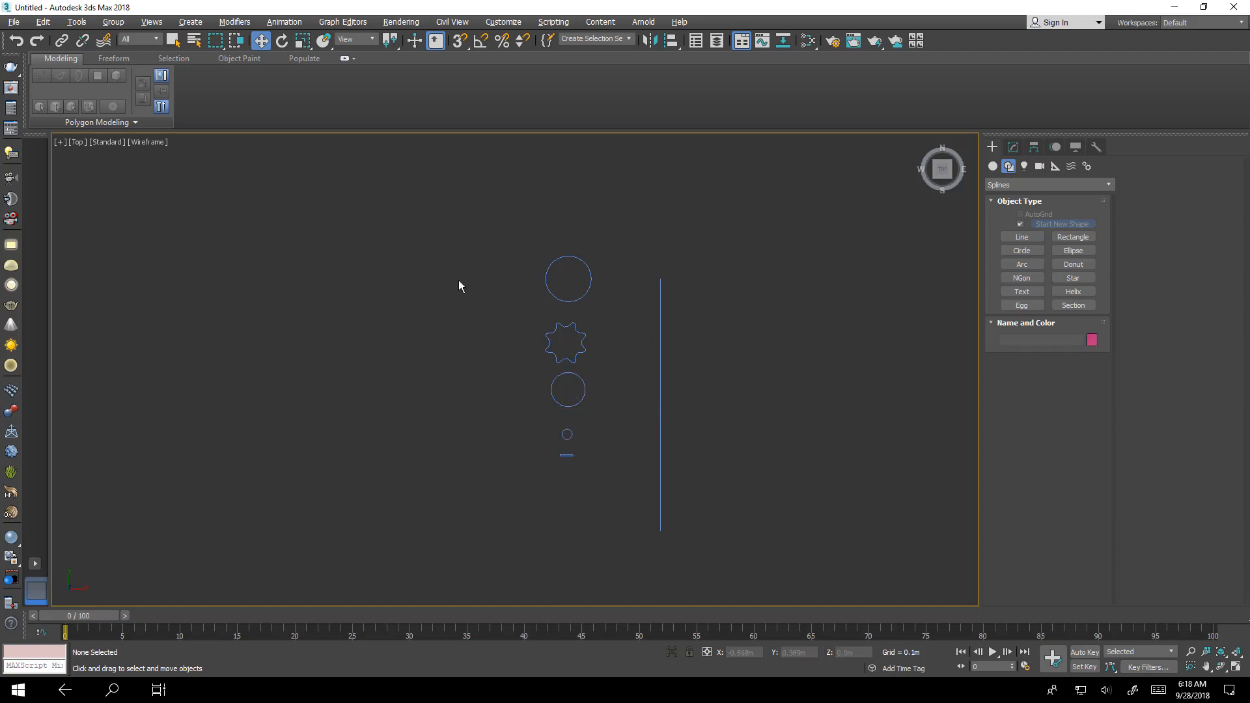
- Select the vertical line and create a Loft compound object, picking the large circle as its first shape
{"action": "scroll", "coordinate": [709, 326], "scroll_direction": "up", "scroll_amount": 3}
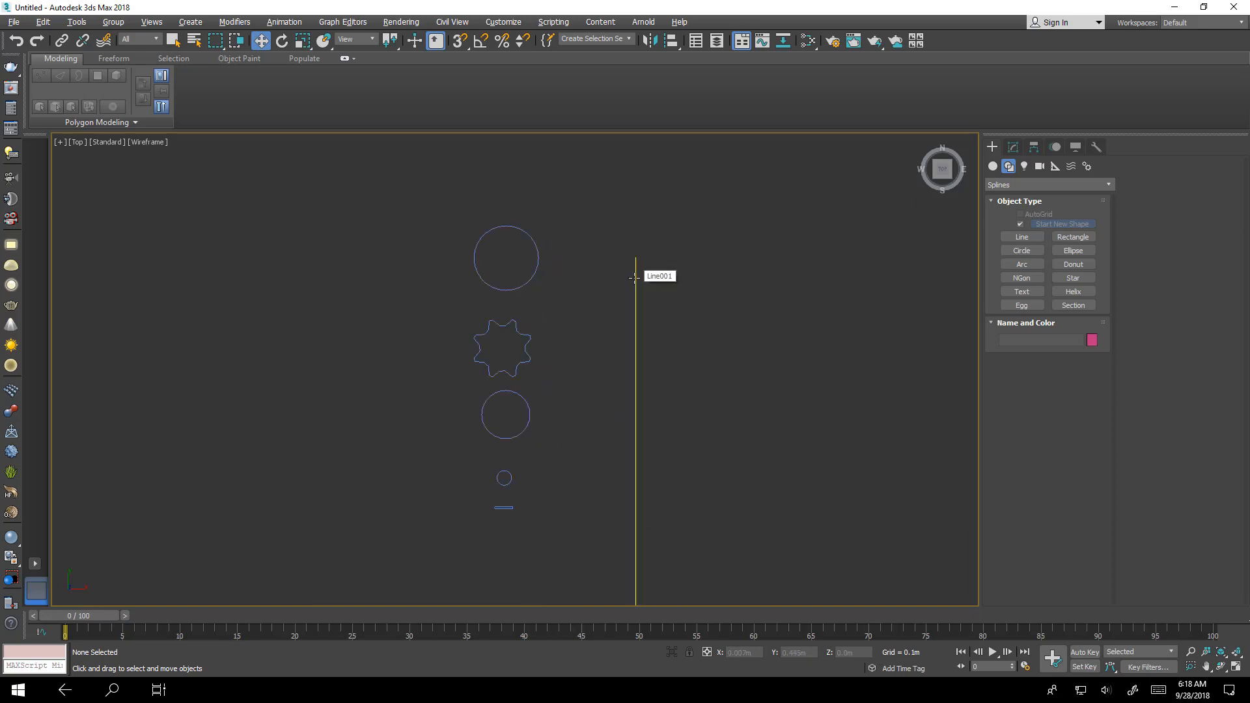
{"action": "left_click", "coordinate": [635, 278]}
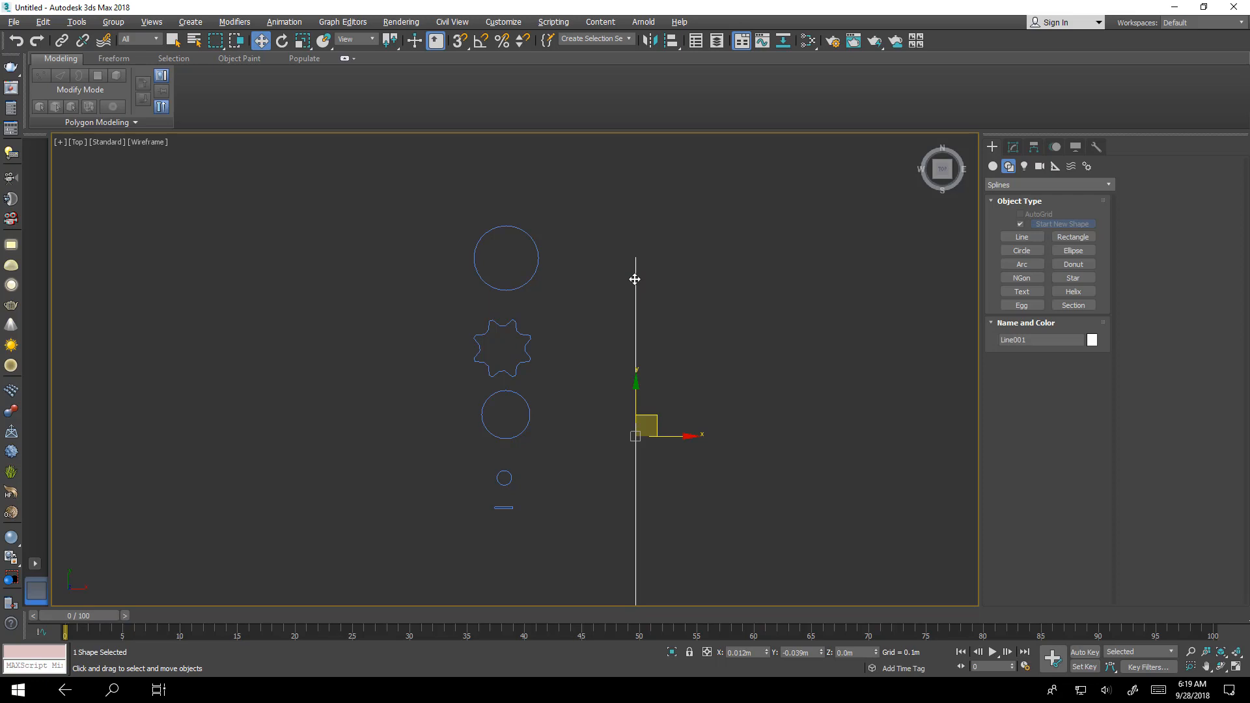
{"action": "left_click", "coordinate": [993, 167]}
{"action": "left_click", "coordinate": [1103, 185]}
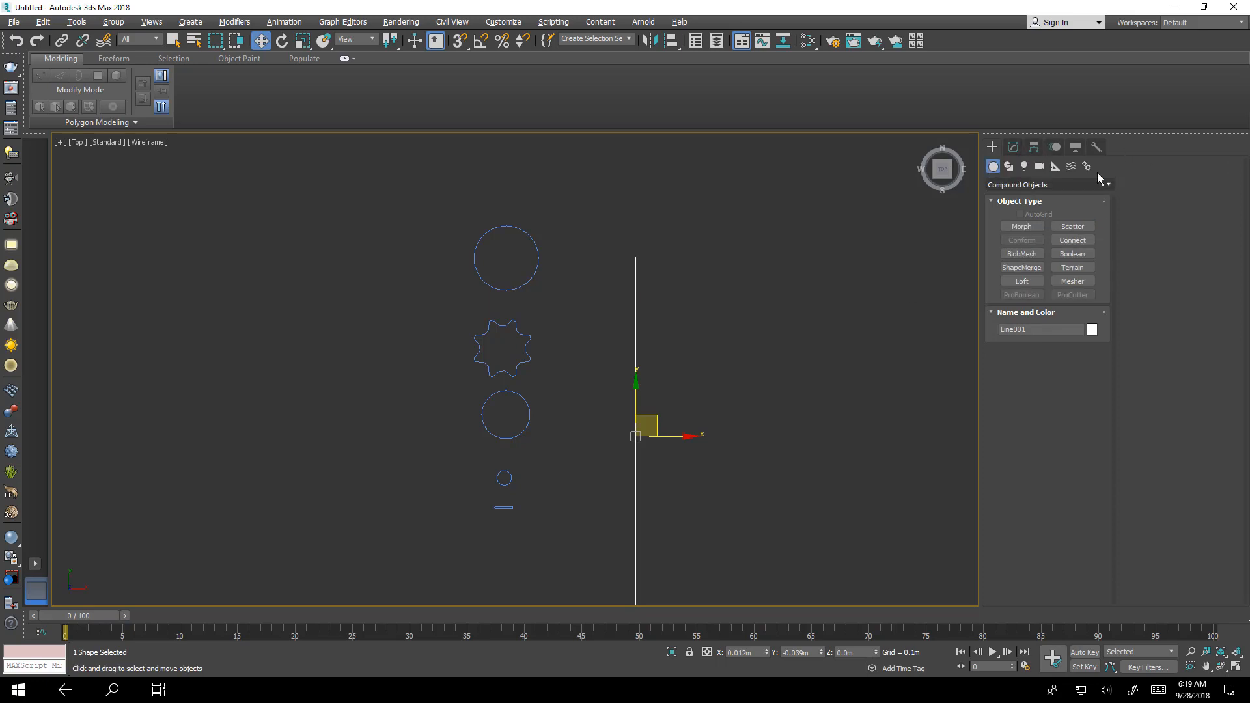
{"action": "left_click", "coordinate": [1078, 209]}
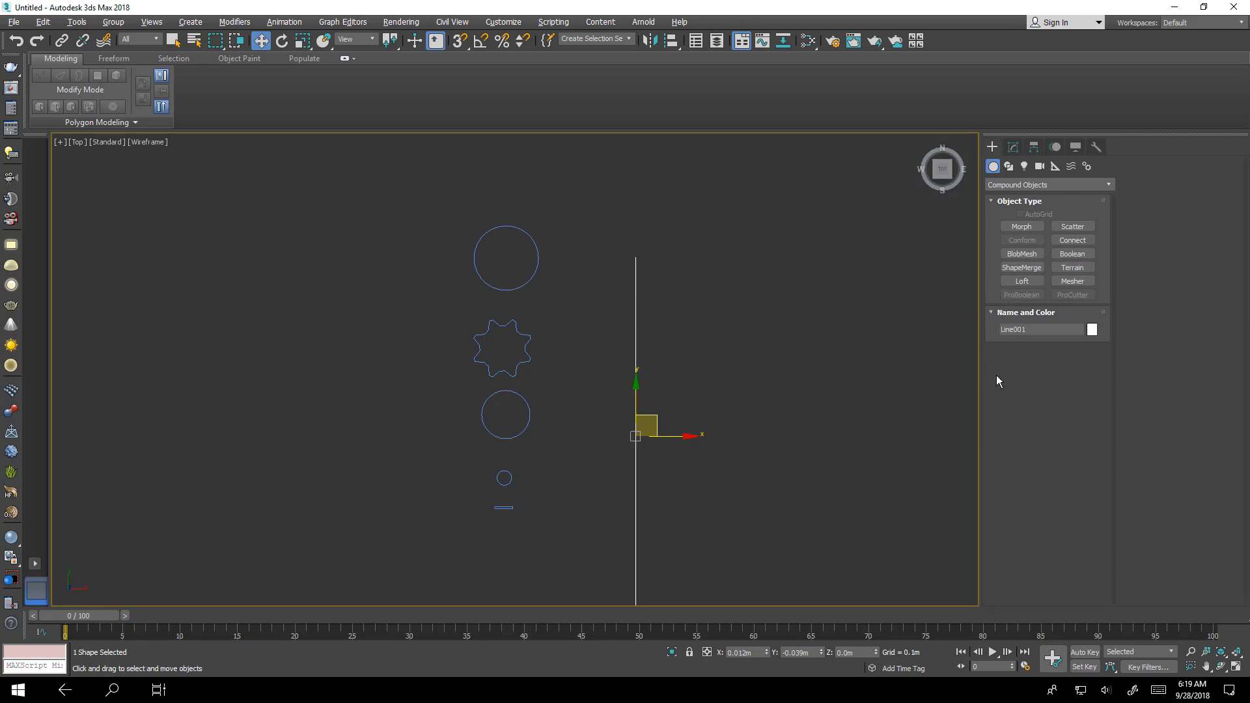
{"action": "left_click", "coordinate": [1024, 283]}
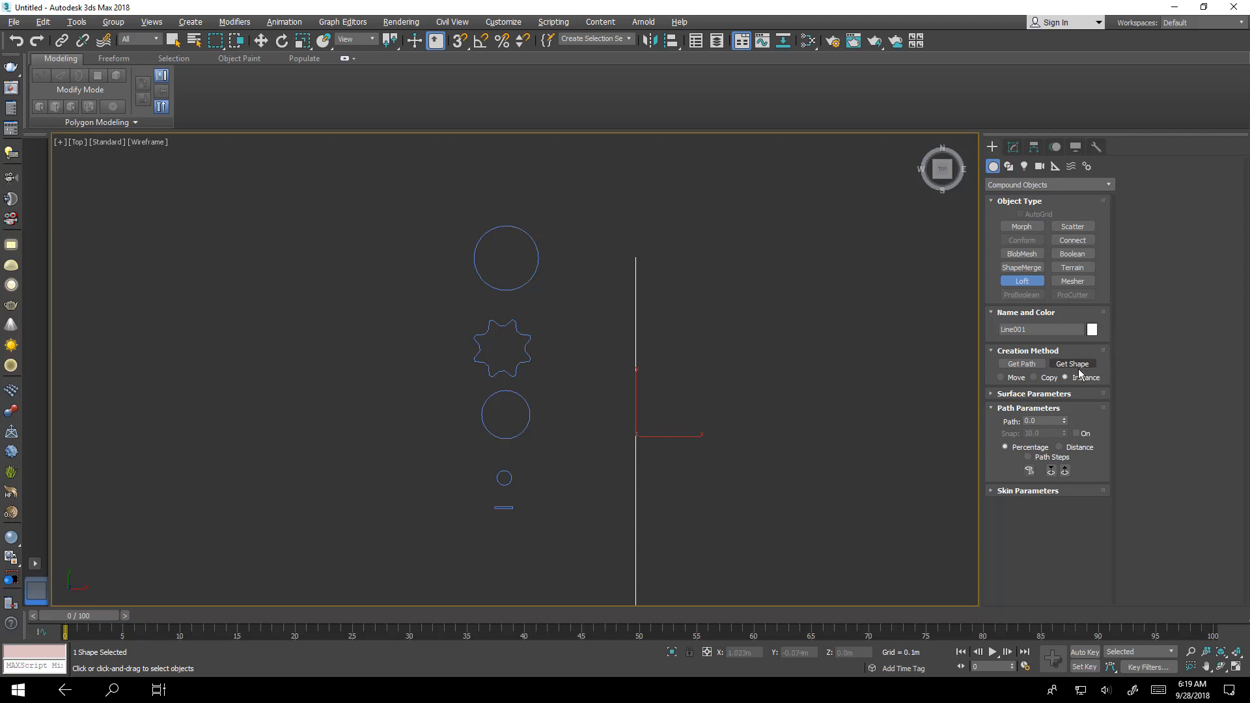
{"action": "left_click", "coordinate": [1074, 365]}
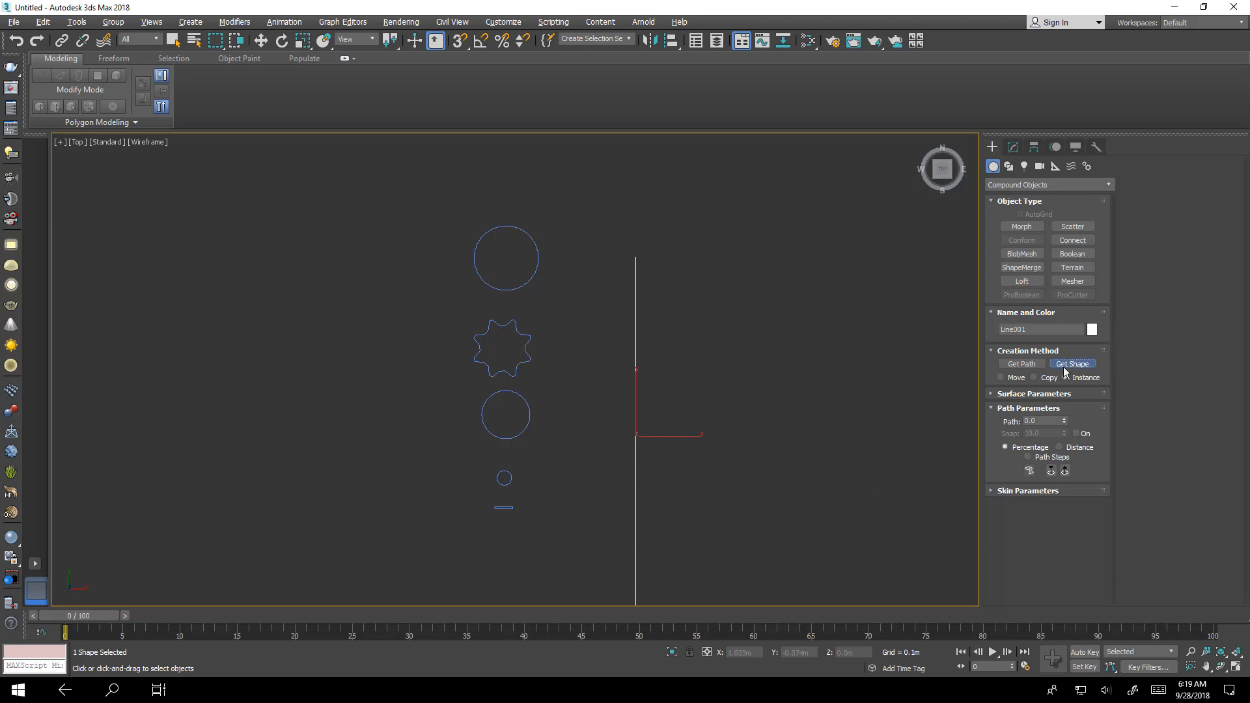
{"action": "left_click", "coordinate": [534, 248]}
{"action": "middle_click_drag", "start_coordinate": [584, 313], "coordinate": [670, 288]}
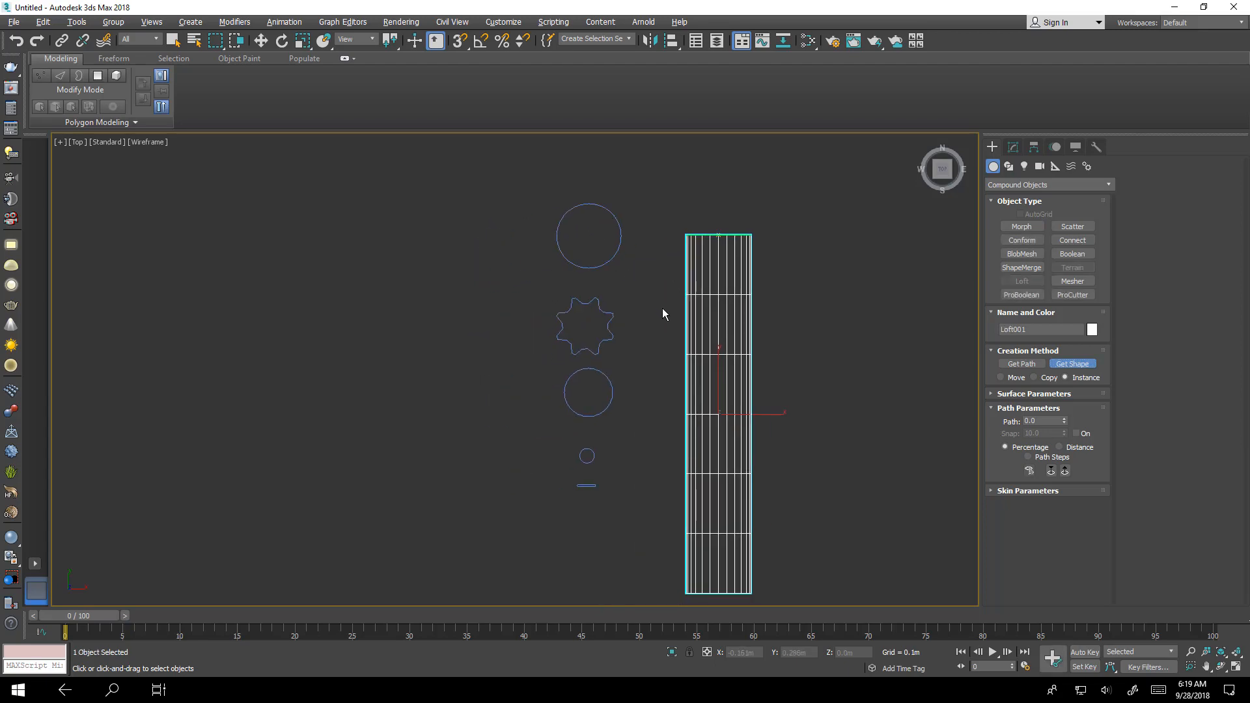
- Switch to the perspective view and set the viewport shading to Clay
{"action": "key", "text": "alt+w"}
{"action": "left_click", "coordinate": [702, 417]}
{"action": "key", "text": "alt+w"}
{"action": "middle_click_drag", "start_coordinate": [413, 373], "coordinate": [398, 313], "text": "alt"}
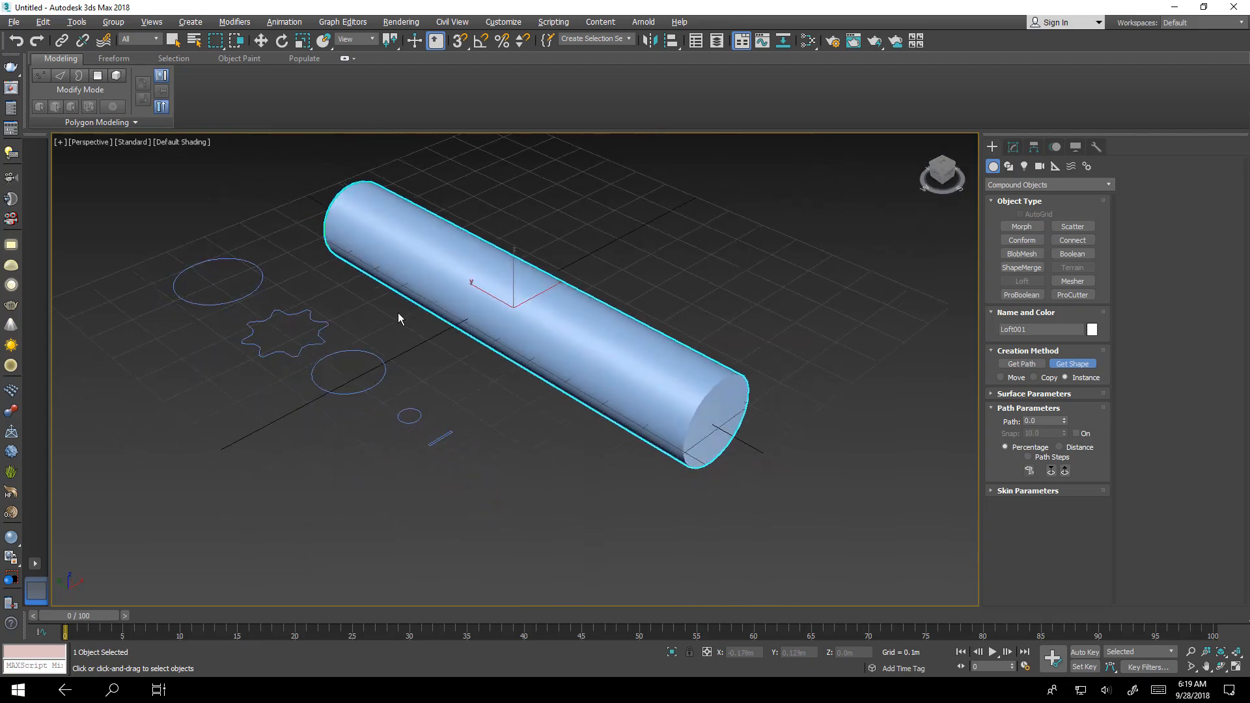
{"action": "left_click", "coordinate": [175, 142]}
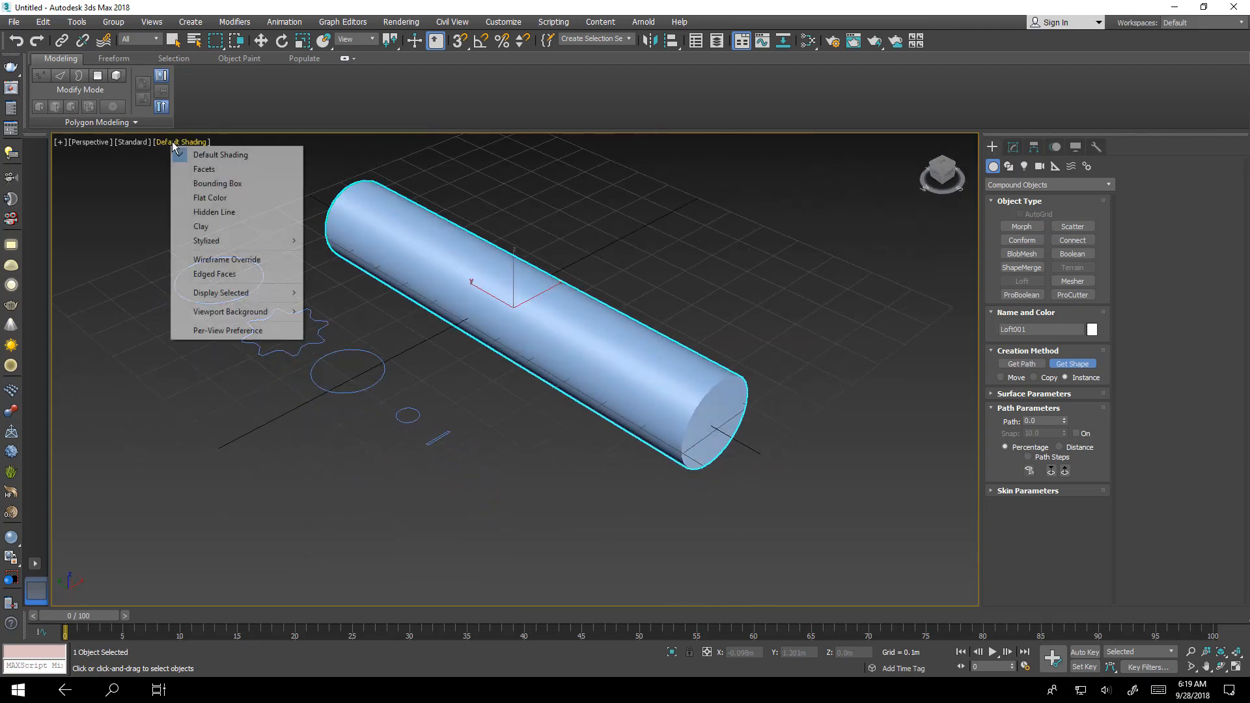
{"action": "left_click", "coordinate": [200, 226]}
- Set the loft path position to 5 and pick the large circle again
{"action": "mouse_move", "coordinate": [327, 299]}
{"action": "middle_mouse_down", "text": "alt"}
{"action": "mouse_move", "coordinate": [547, 349]}
{"action": "mouse_move", "coordinate": [484, 360]}
{"action": "mouse_move", "coordinate": [573, 391]}
{"action": "mouse_move", "coordinate": [533, 371]}
{"action": "mouse_move", "coordinate": [548, 383]}
{"action": "middle_mouse_up", "text": "alt"}
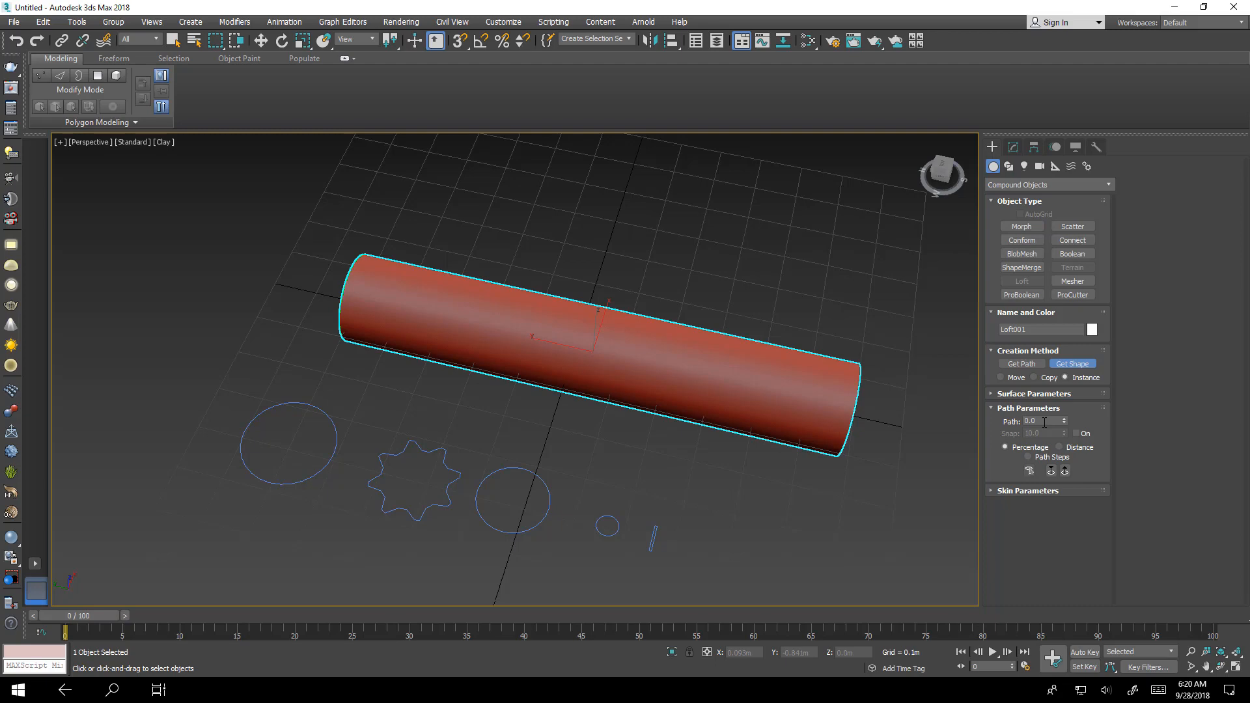
{"action": "middle_click_drag", "start_coordinate": [882, 441], "coordinate": [848, 440], "text": "alt"}
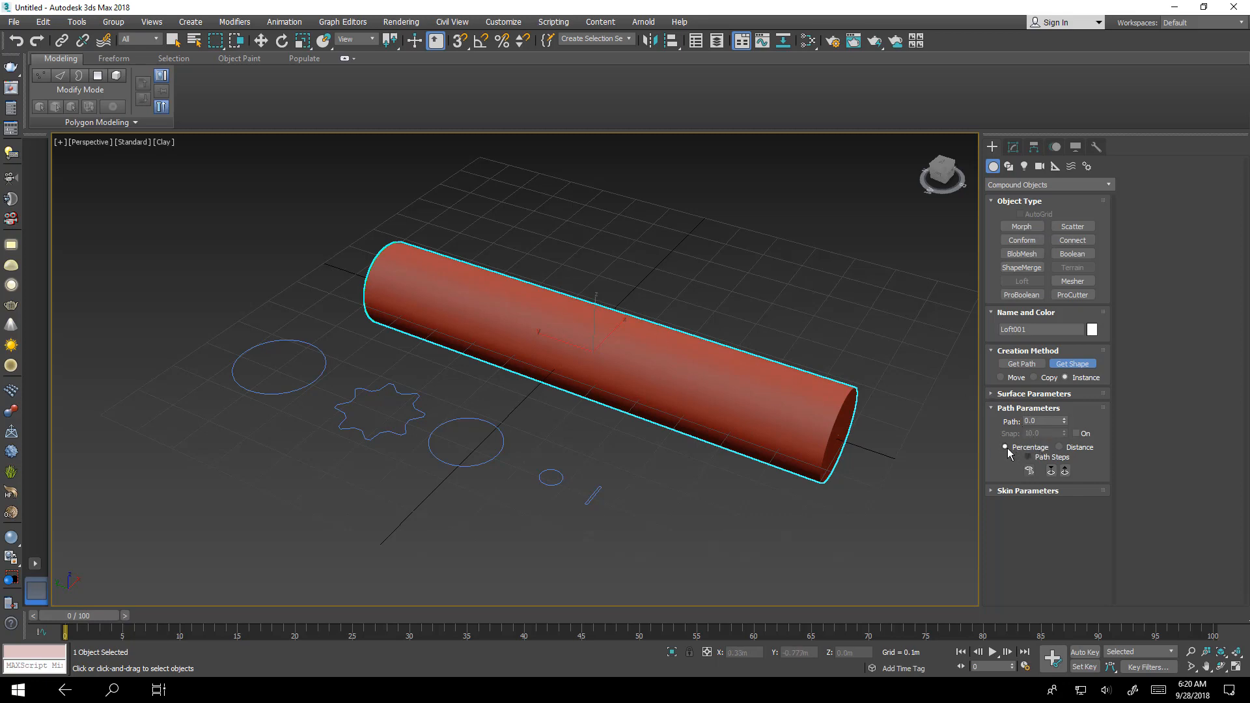
{"action": "left_click", "coordinate": [1037, 421]}
{"action": "left_click", "coordinate": [1072, 364]}
{"action": "middle_click_drag", "start_coordinate": [382, 411], "coordinate": [407, 418], "text": "alt"}
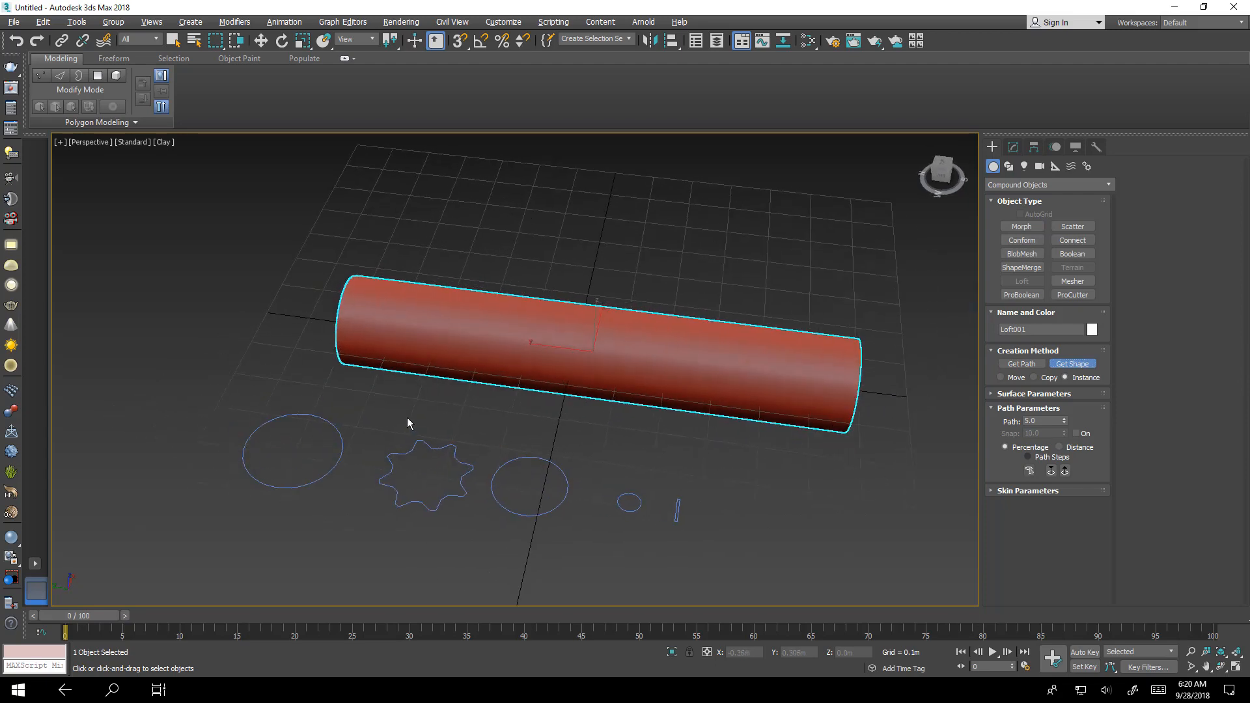
{"action": "left_click", "coordinate": [348, 448]}
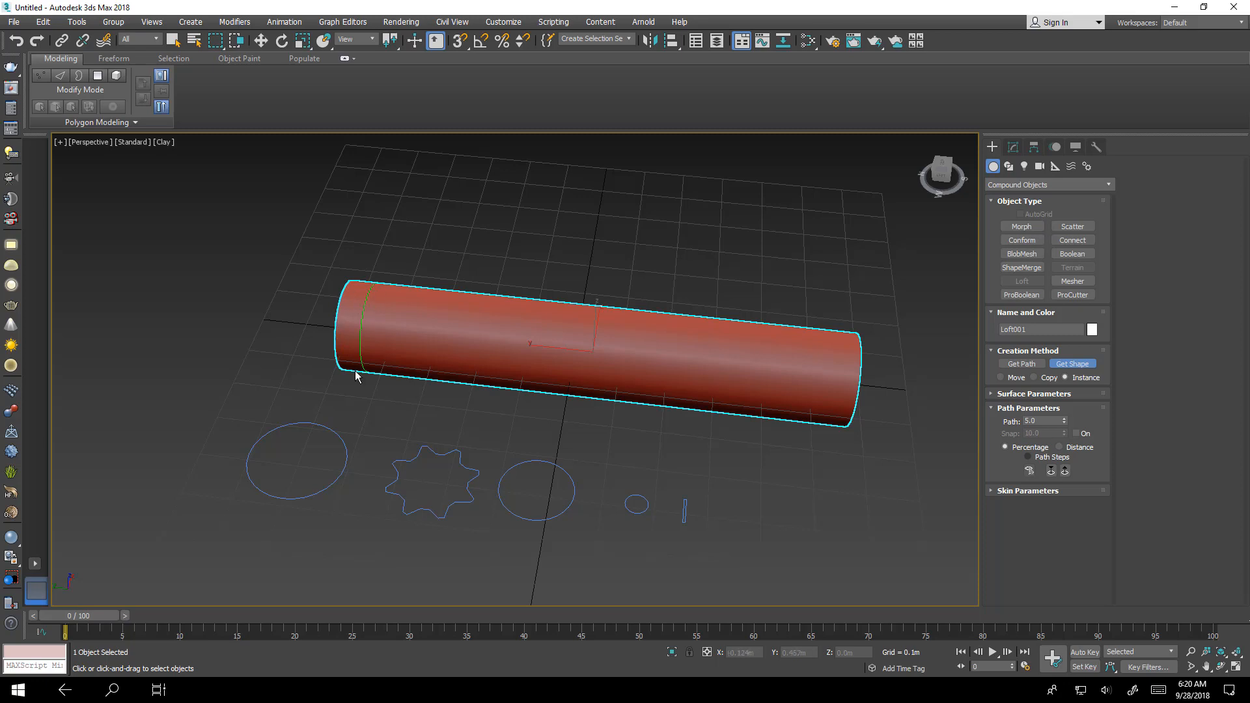
- Add the star shape to the loft at path position 7
{"action": "left_click", "coordinate": [1048, 421]}
{"action": "left_click", "coordinate": [1071, 365]}
{"action": "left_click", "coordinate": [459, 457]}
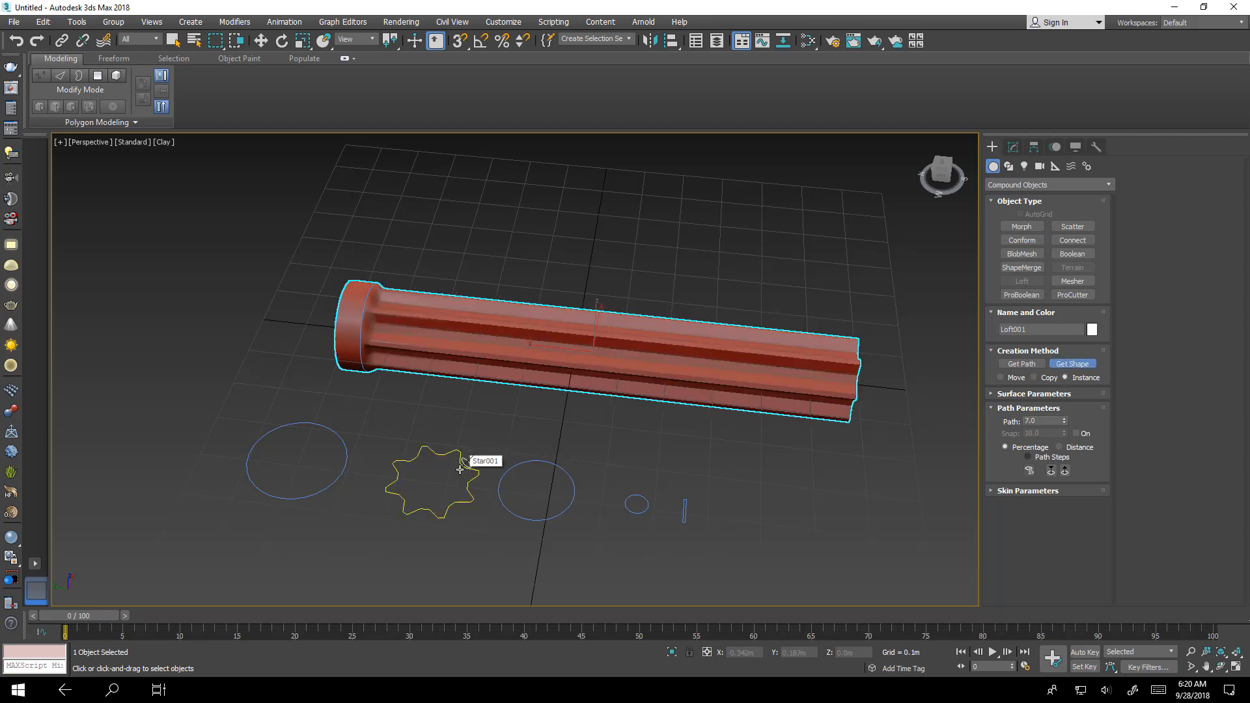
- In the loft's modify settings, add the star shape again at path position 38
{"action": "middle_click_drag", "start_coordinate": [540, 420], "coordinate": [631, 451], "text": "alt"}
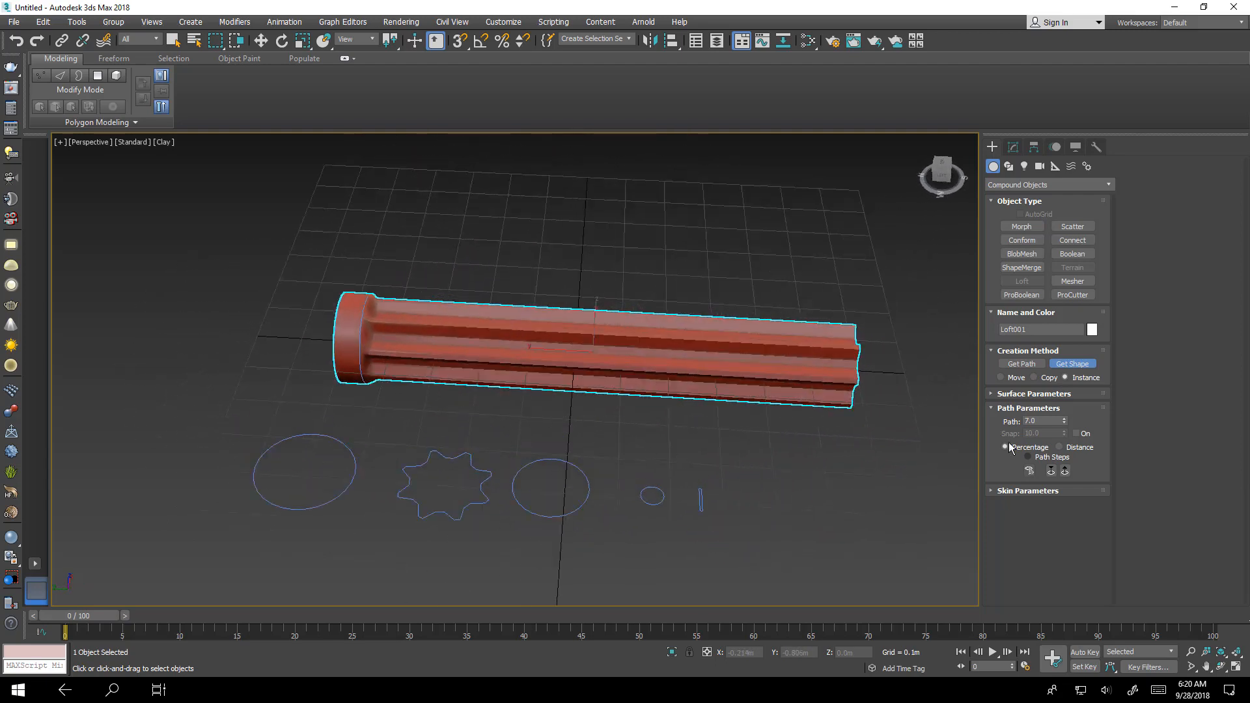
{"action": "left_click", "coordinate": [1044, 420]}
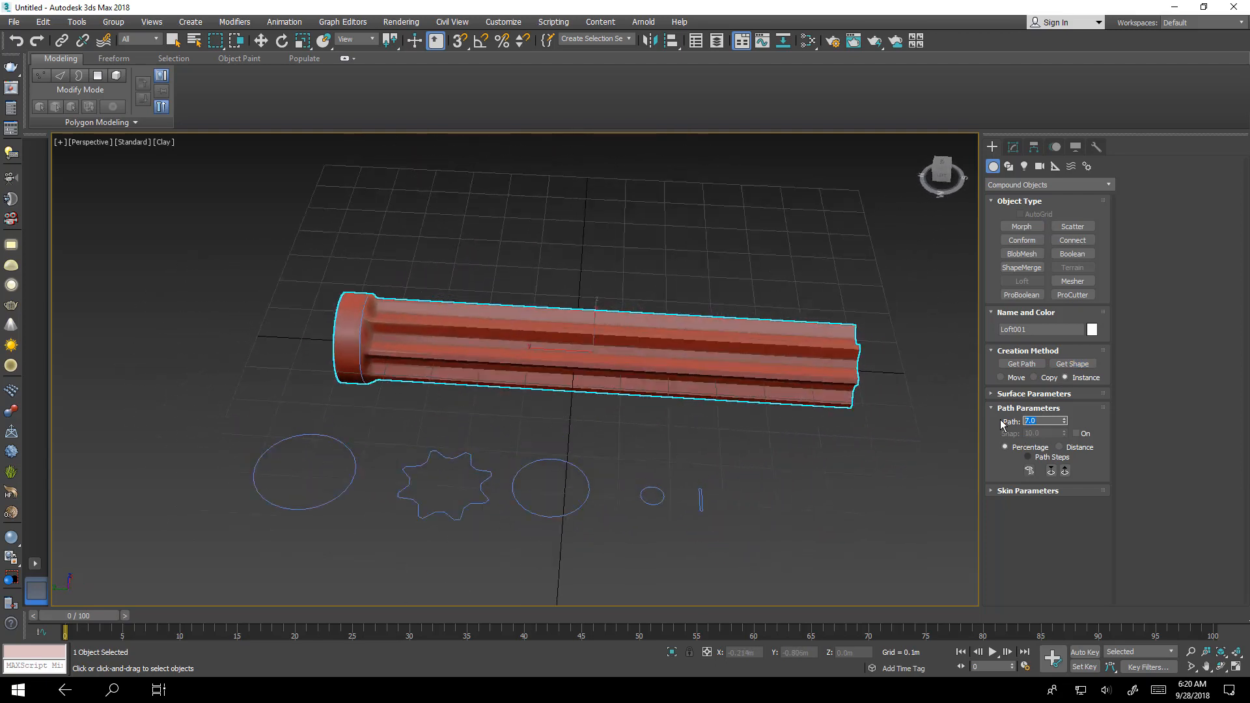
{"action": "left_click", "coordinate": [1073, 366]}
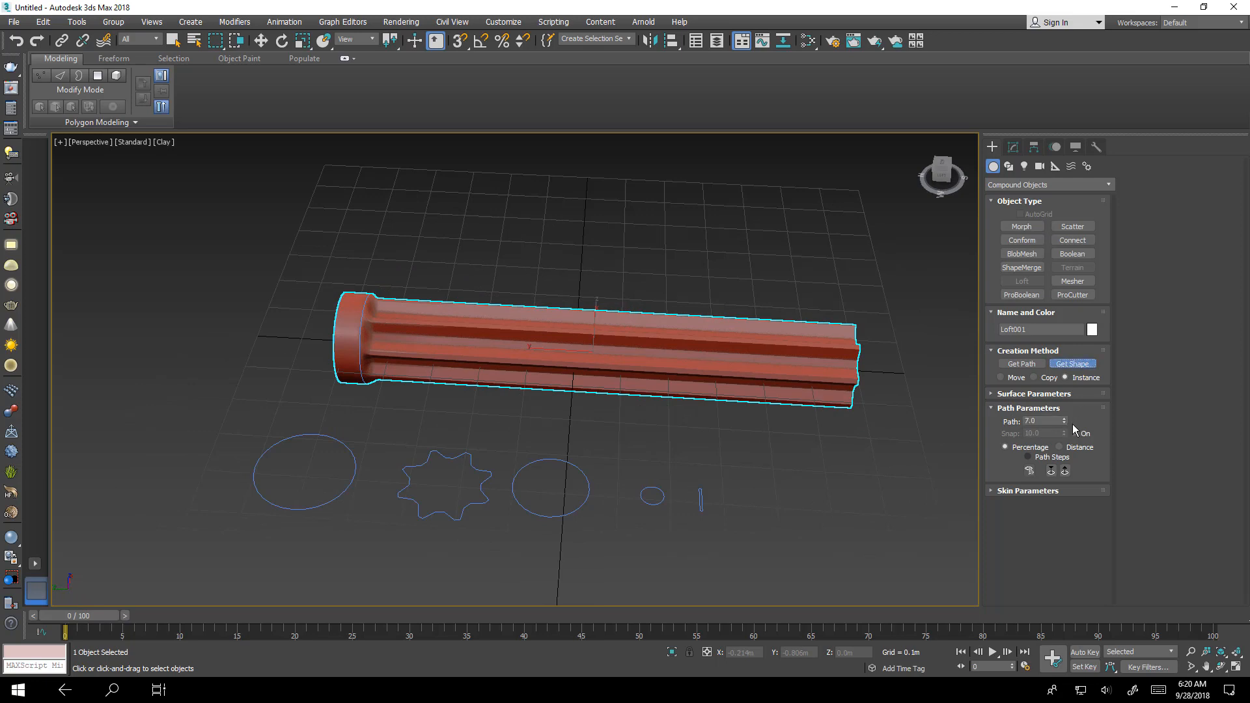
{"action": "left_click", "coordinate": [1040, 421]}
{"action": "key", "text": "w"}
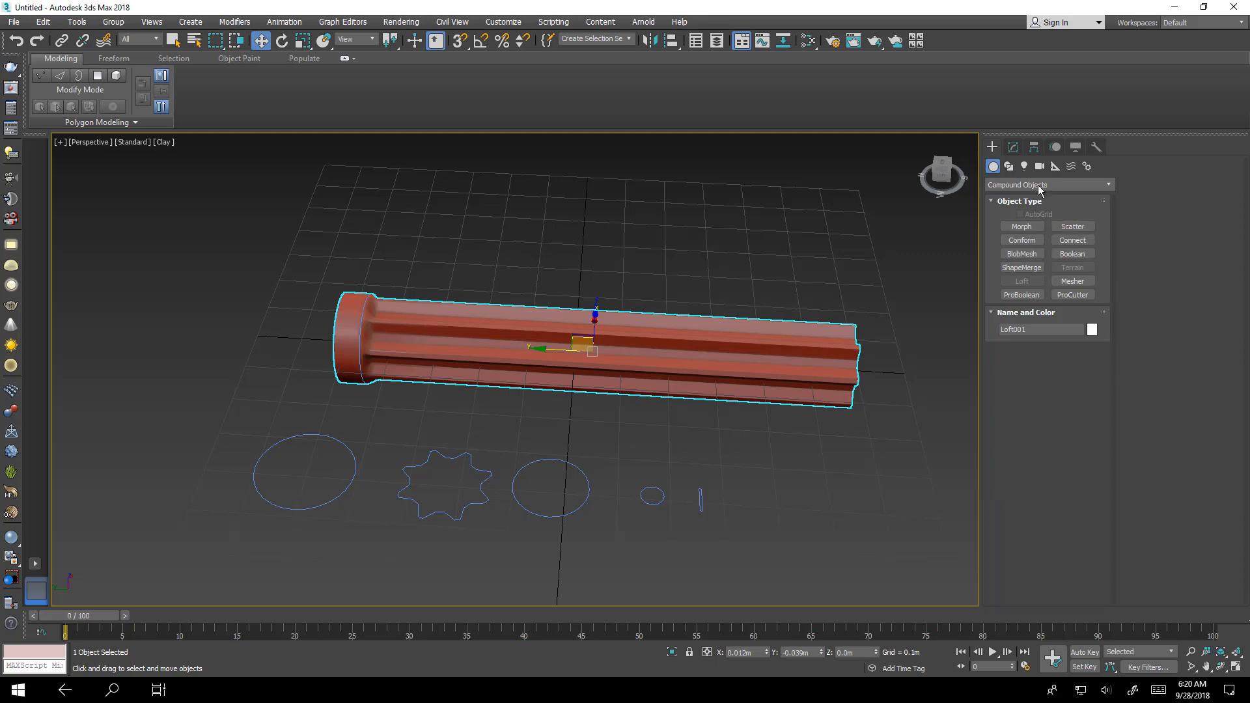
{"action": "left_click", "coordinate": [1013, 147]}
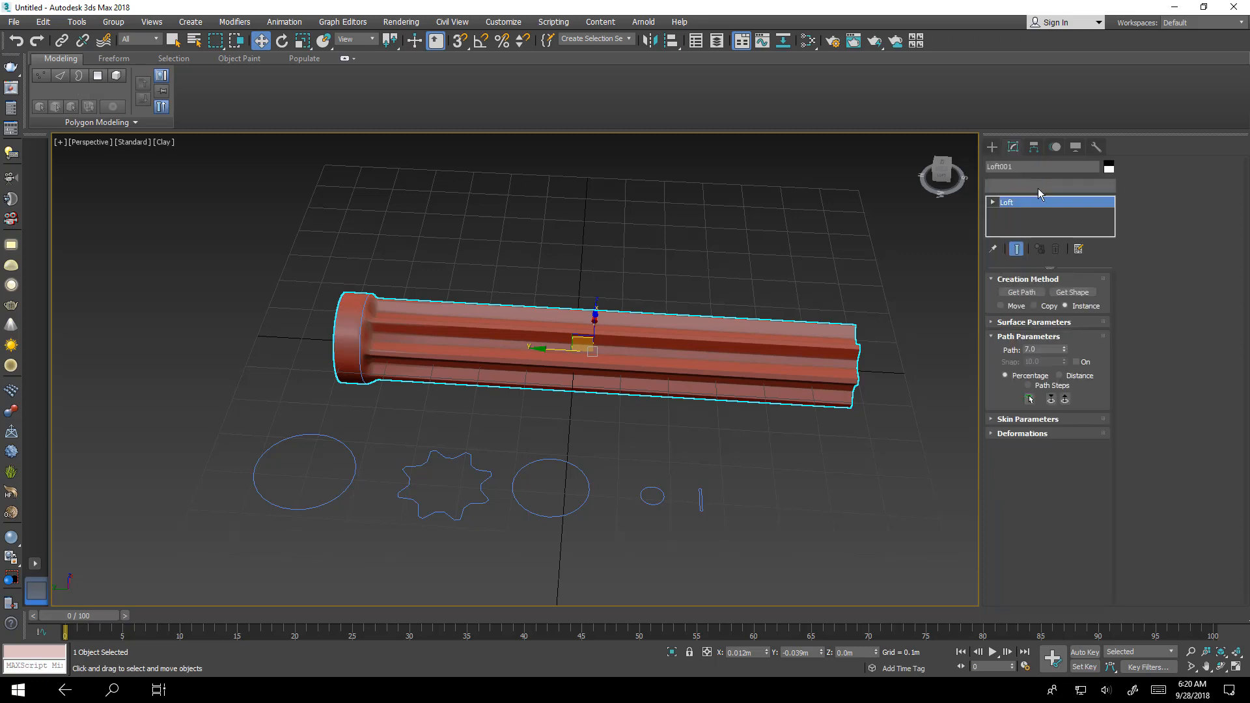
{"action": "left_click", "coordinate": [1072, 292]}
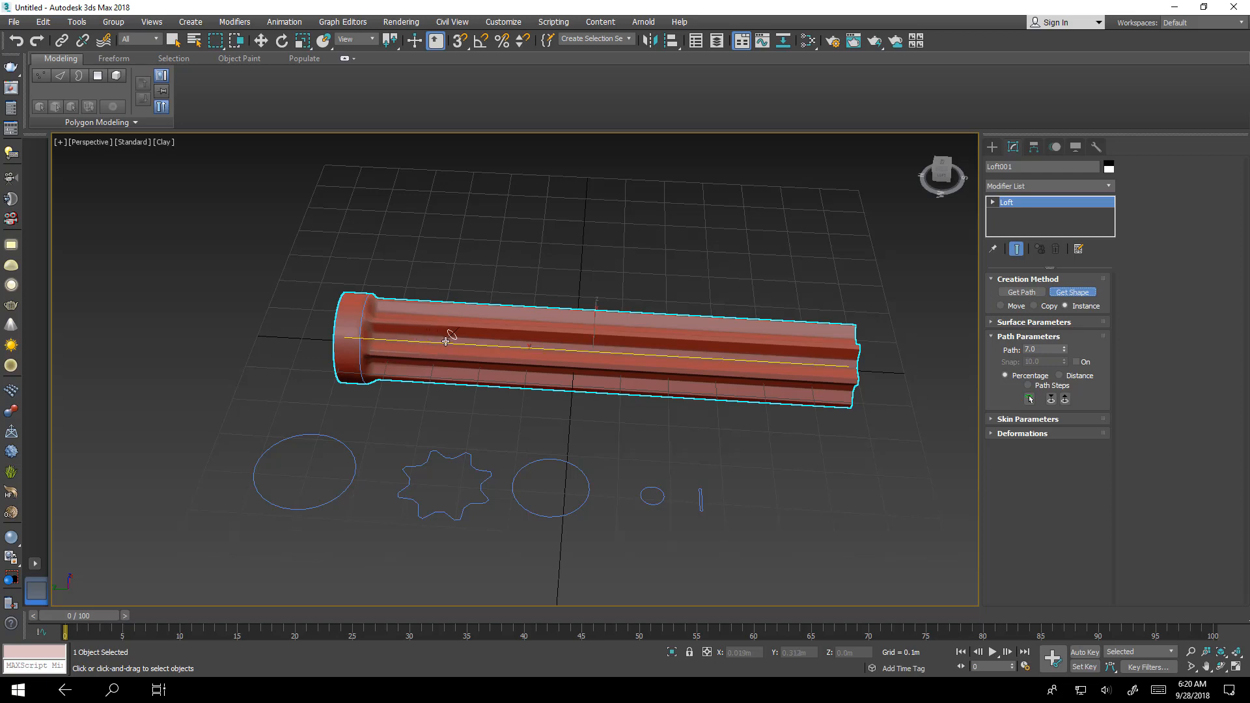
{"action": "left_click", "coordinate": [1046, 349]}
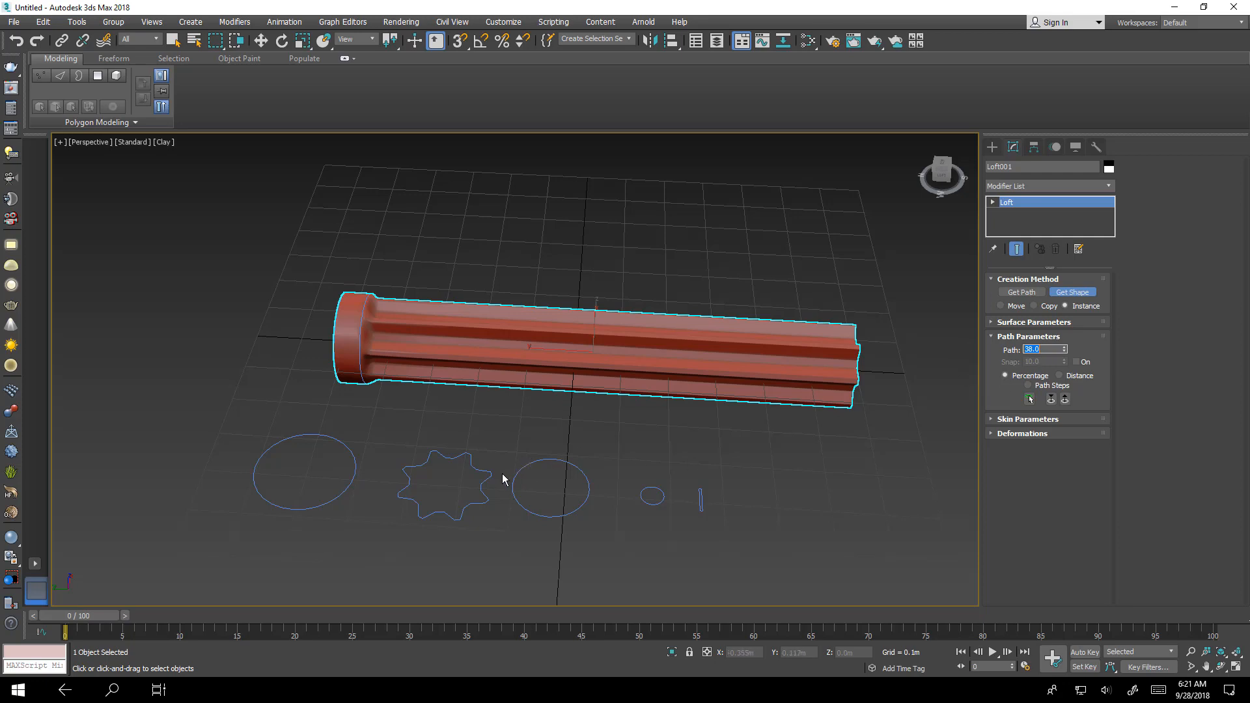
{"action": "left_click", "coordinate": [481, 473]}
- Set the path position to 40 and add the large circle
{"action": "left_click", "coordinate": [1051, 349]}
{"action": "type", "text": "40"}
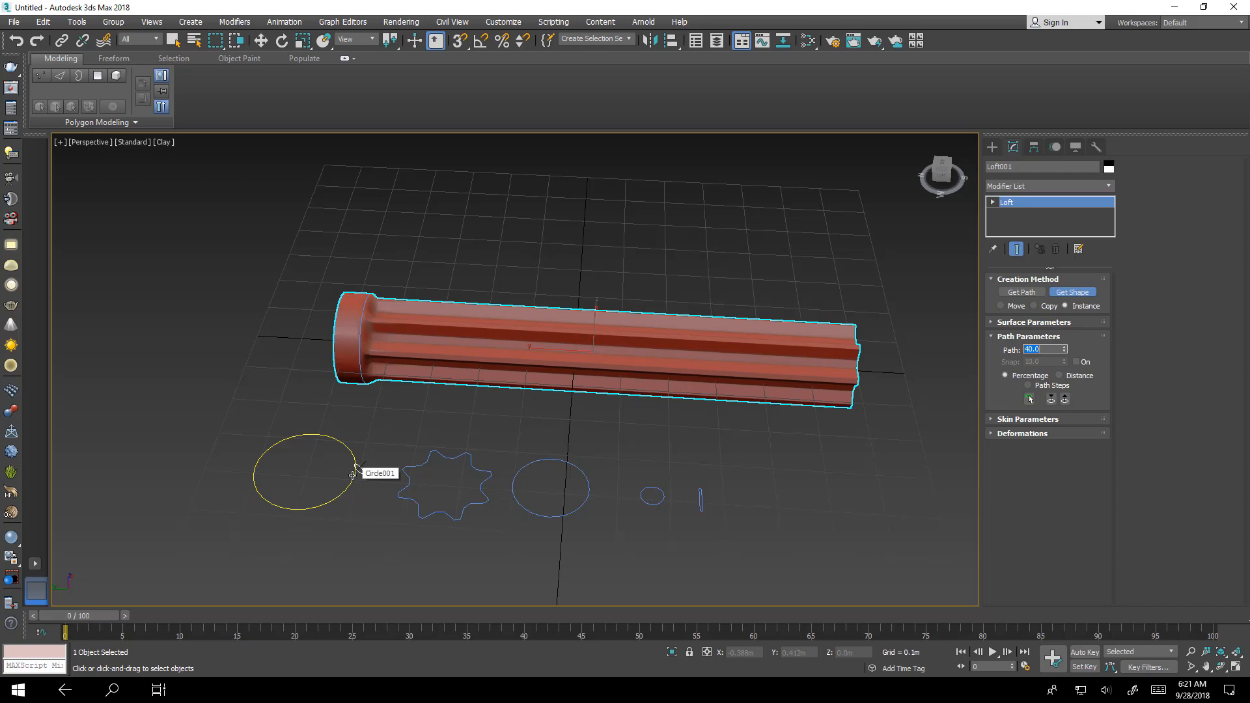
{"action": "left_click", "coordinate": [352, 475]}
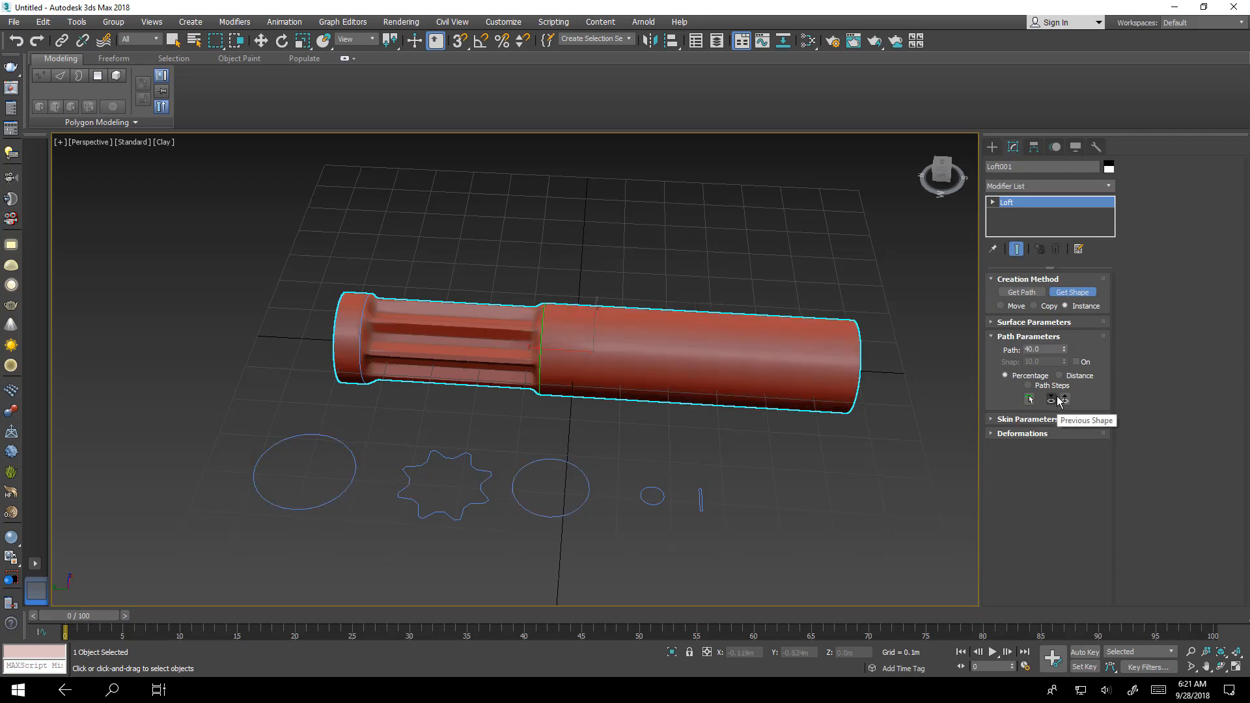
- Set the path position to 45 and add the medium circle to create a narrowing
{"action": "left_click_drag", "start_coordinate": [1055, 350], "coordinate": [977, 361]}
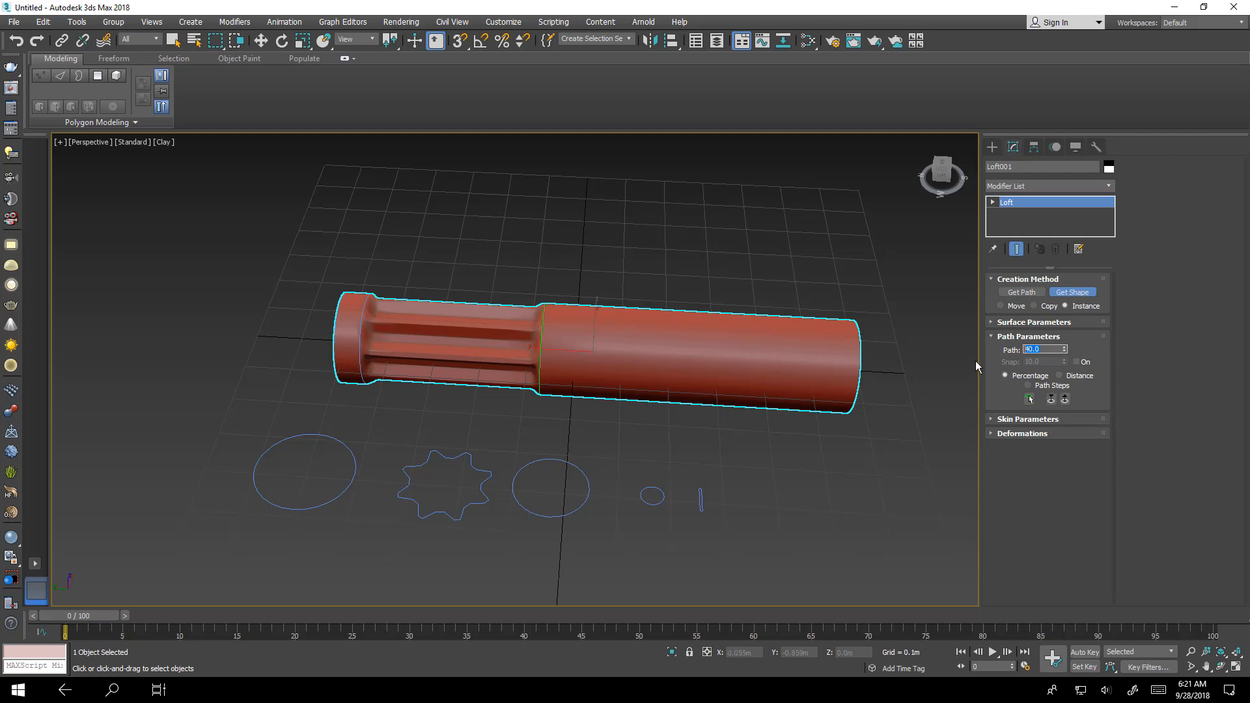
{"action": "type", "text": "45"}
{"action": "key", "text": "Return"}
{"action": "left_click", "coordinate": [346, 444]}
{"action": "left_click", "coordinate": [1061, 349]}
{"action": "left_click", "coordinate": [536, 519]}
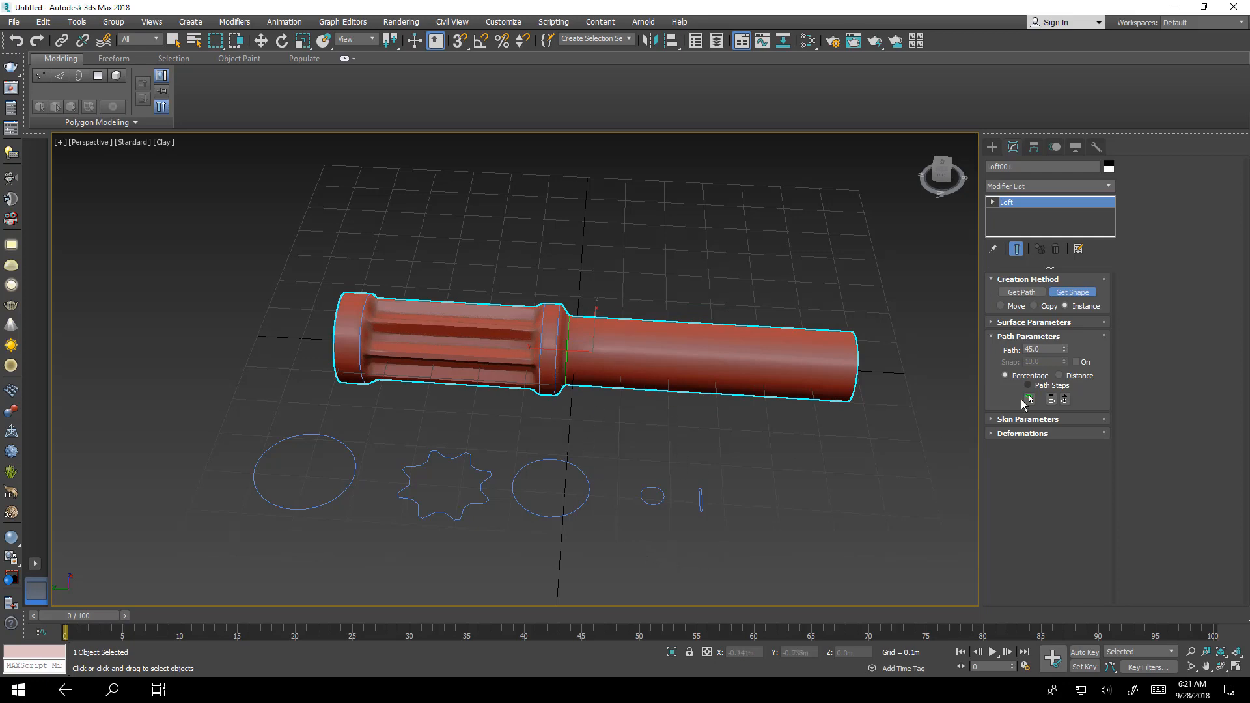
- Add the large circle at path position 50
{"action": "left_click_drag", "start_coordinate": [1050, 349], "coordinate": [998, 340]}
{"action": "double_click", "coordinate": [1045, 350]}
{"action": "left_click", "coordinate": [359, 449]}
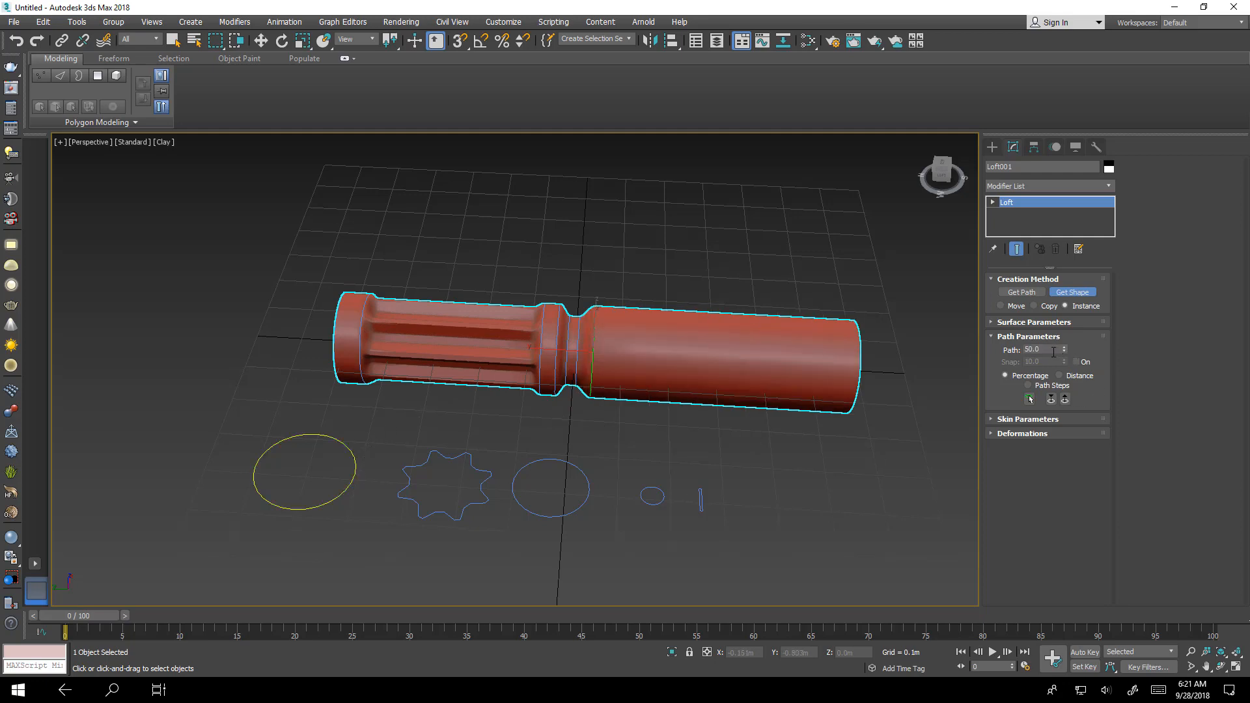
- Set the path position to 52 and add the large circle again
{"action": "double_click", "coordinate": [1042, 349]}
{"action": "type", "text": "52"}
{"action": "key", "text": "Return"}
{"action": "left_click", "coordinate": [356, 460]}
- Add the tiny circle at path position 54 to form the screwdriver shaft
{"action": "left_click", "coordinate": [652, 497]}
{"action": "middle_click_drag", "start_coordinate": [717, 410], "coordinate": [550, 334], "text": "alt"}
{"action": "scroll", "coordinate": [753, 411], "scroll_direction": "up", "scroll_amount": 4}
{"action": "scroll", "coordinate": [561, 366], "scroll_direction": "down", "scroll_amount": 8}
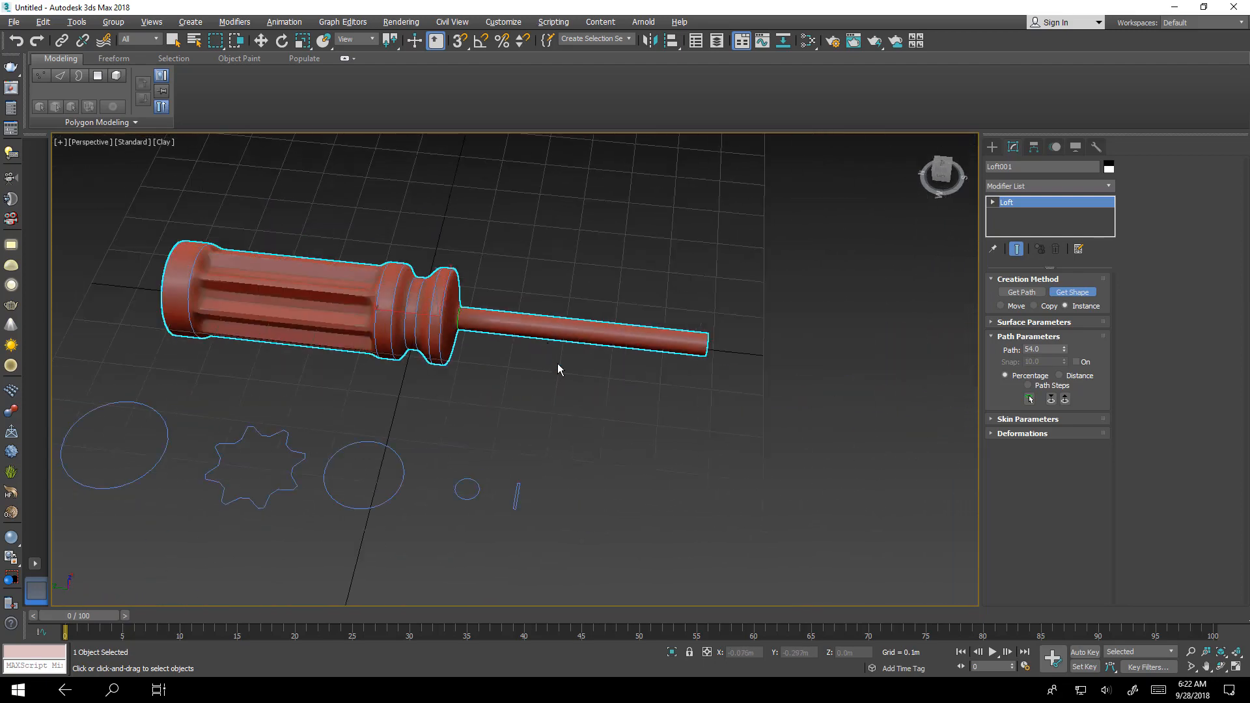
{"action": "scroll", "coordinate": [735, 386], "scroll_direction": "up", "scroll_amount": 2}
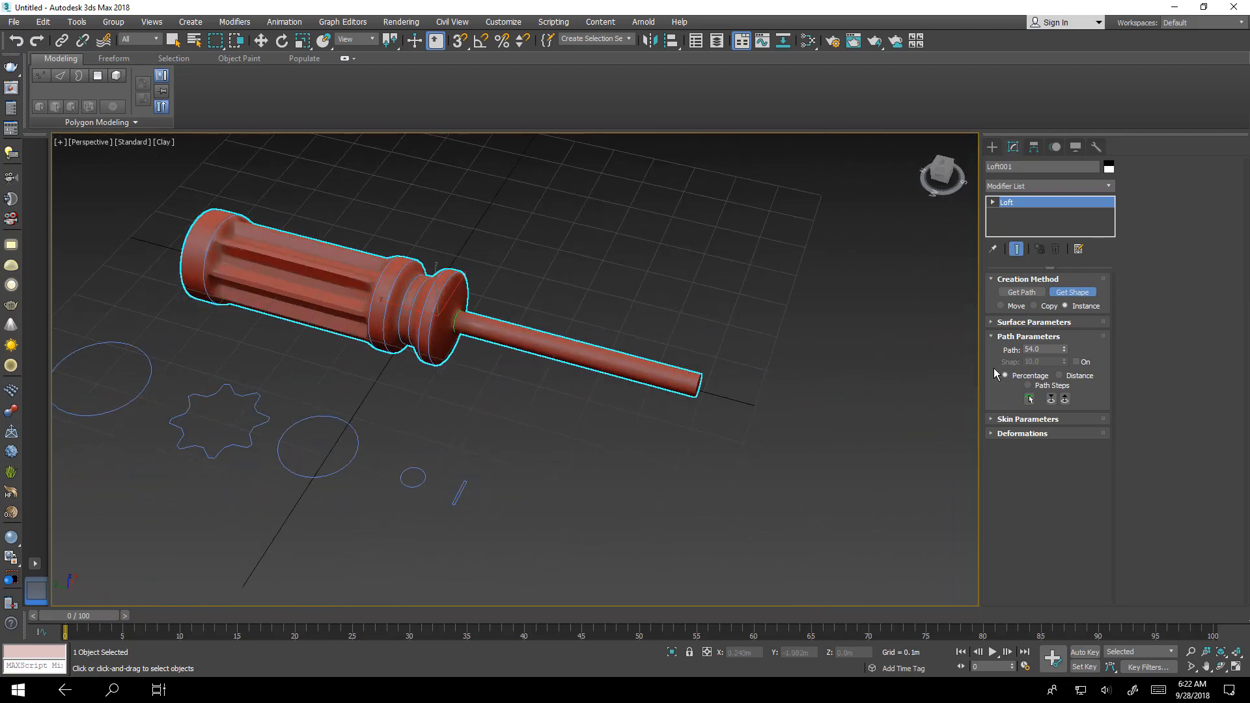
- Set the path position to 90 and add the tiny circle
{"action": "double_click", "coordinate": [1048, 350]}
{"action": "type", "text": "90"}
{"action": "key", "text": "Return"}
{"action": "left_click", "coordinate": [417, 486]}
- Add the rectangle at path position 100 to flatten the screwdriver tip
{"action": "double_click", "coordinate": [1055, 349]}
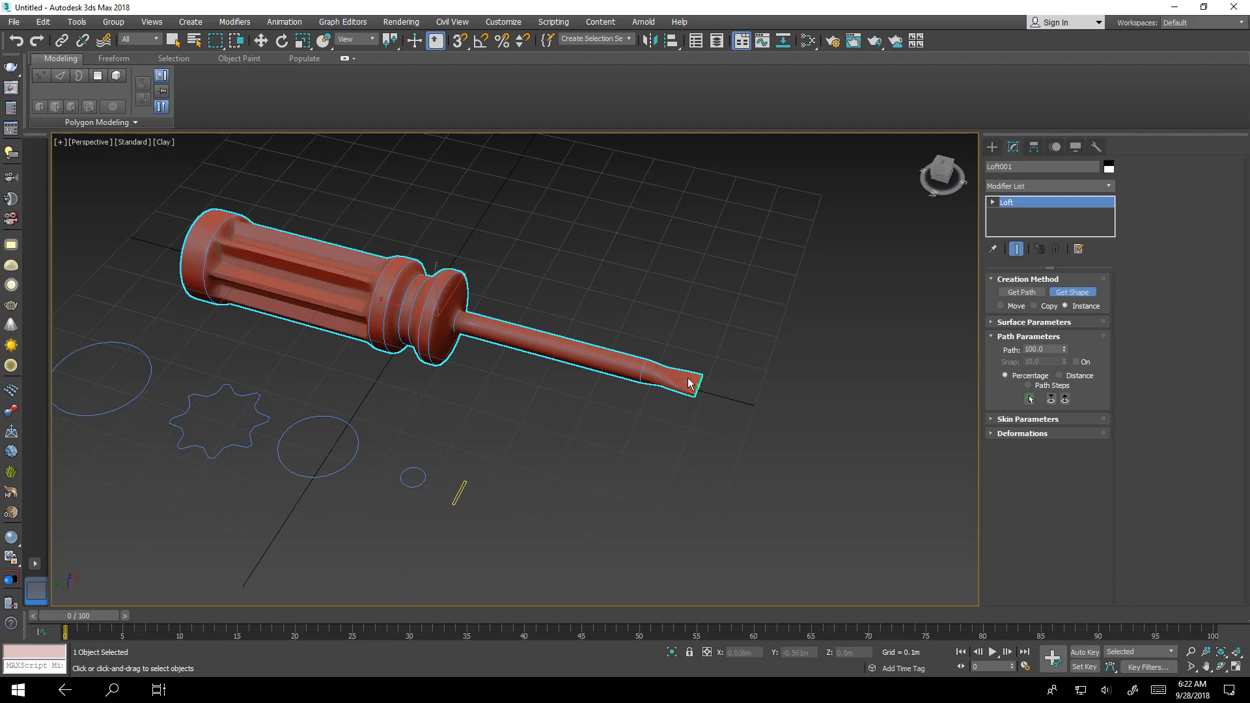
{"action": "middle_click_drag", "start_coordinate": [641, 422], "coordinate": [656, 446], "text": "alt"}
{"action": "scroll", "coordinate": [686, 365], "scroll_direction": "up", "scroll_amount": 5}
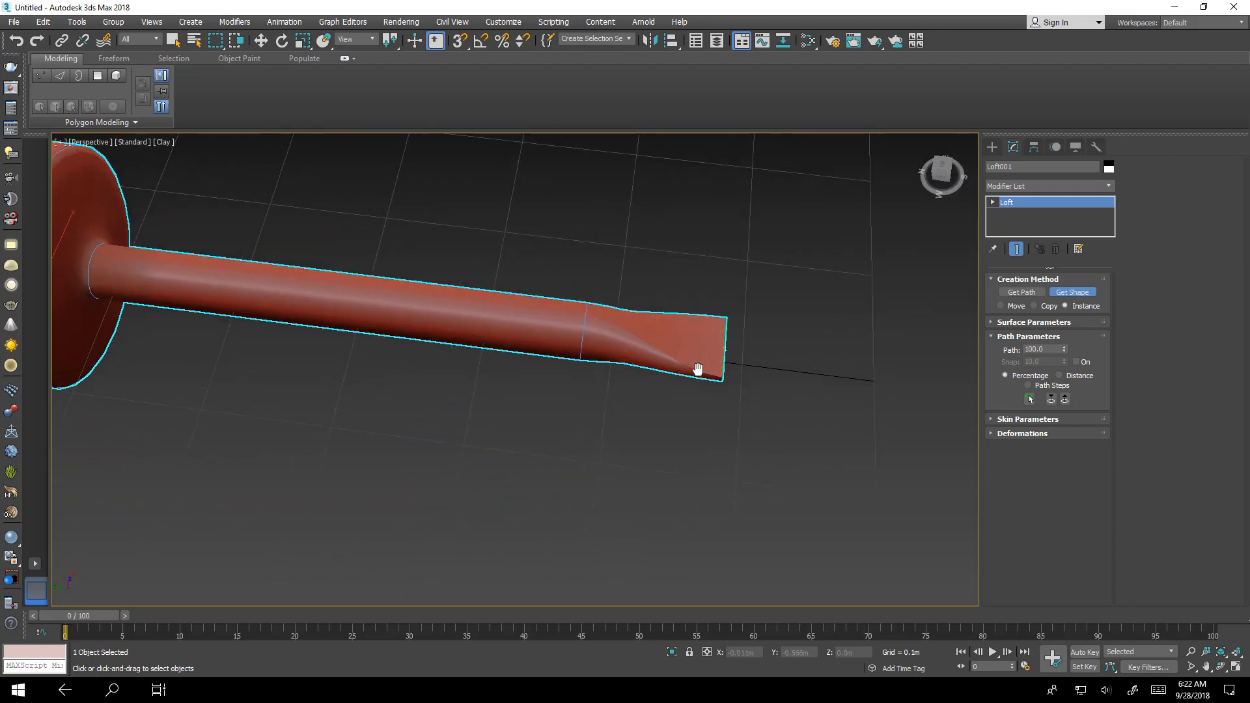
{"action": "scroll", "coordinate": [696, 370], "scroll_direction": "up", "scroll_amount": 3}
{"action": "scroll", "coordinate": [691, 384], "scroll_direction": "down", "scroll_amount": 1}
{"action": "scroll", "coordinate": [720, 369], "scroll_direction": "down", "scroll_amount": 5}
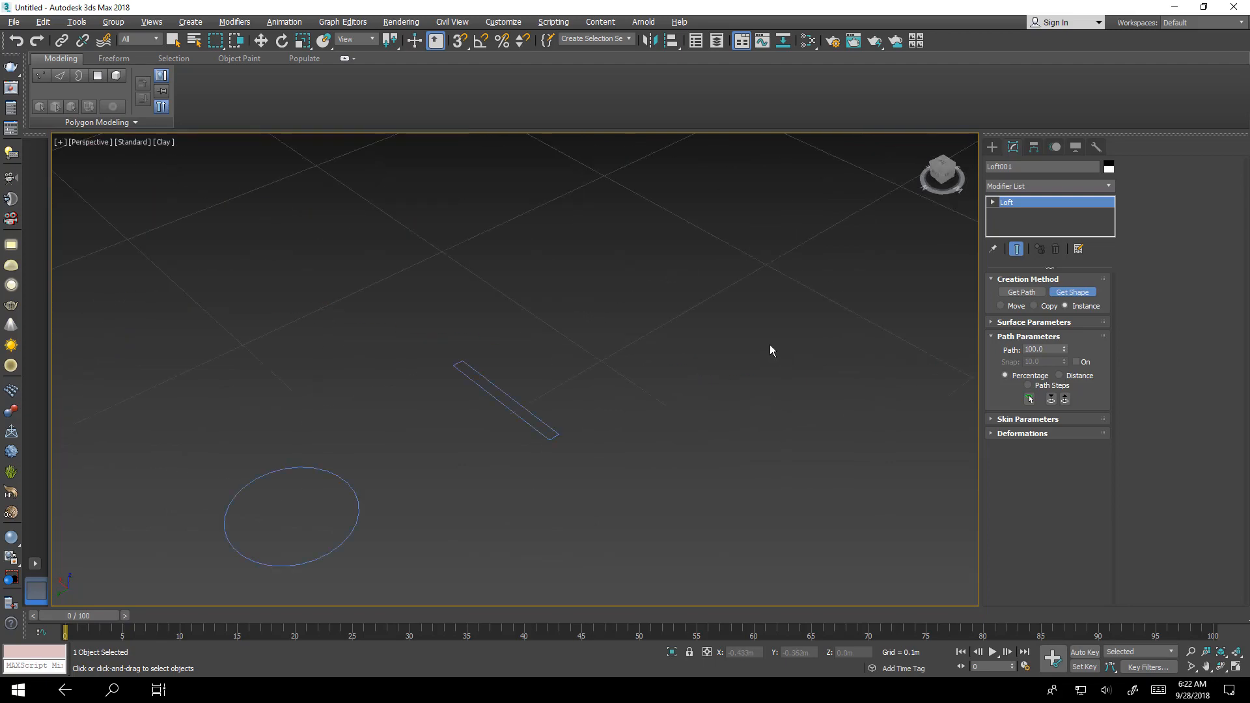
{"action": "middle_click_drag", "start_coordinate": [714, 372], "coordinate": [430, 381], "text": "alt"}
{"action": "scroll", "coordinate": [557, 383], "scroll_direction": "down", "scroll_amount": 6}
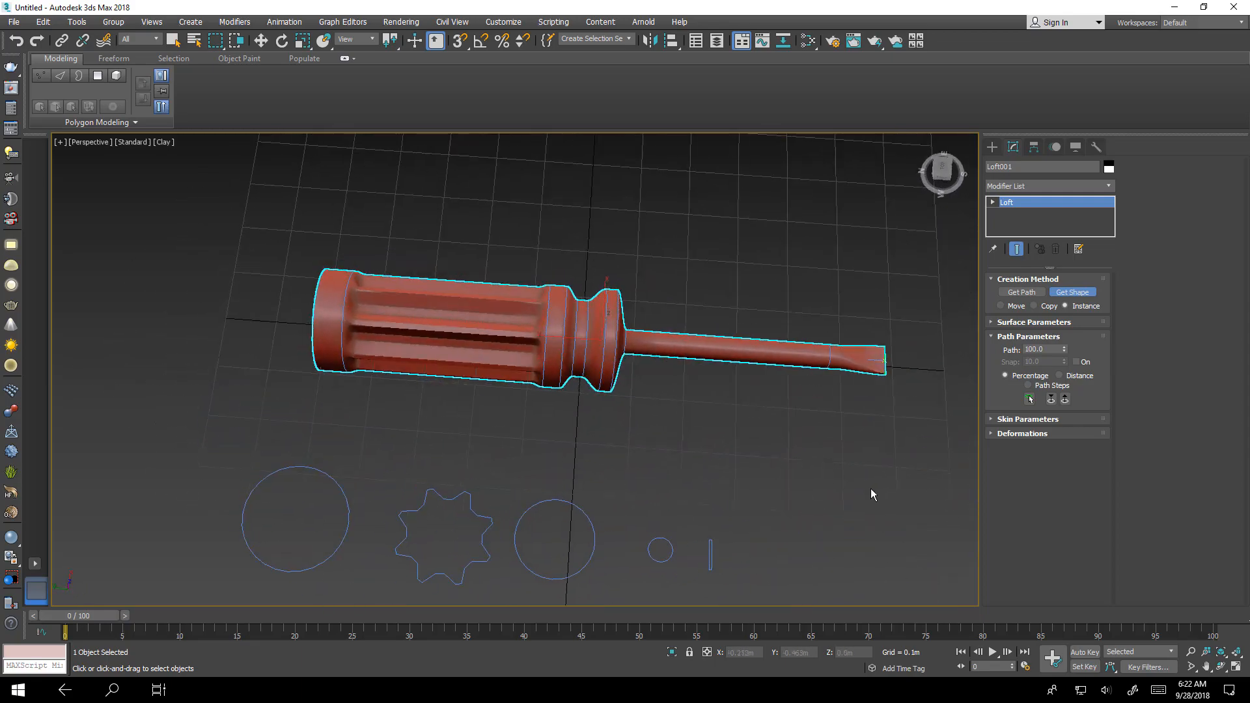
- Open the loft's Scale deformation graph
{"action": "left_click", "coordinate": [993, 433]}
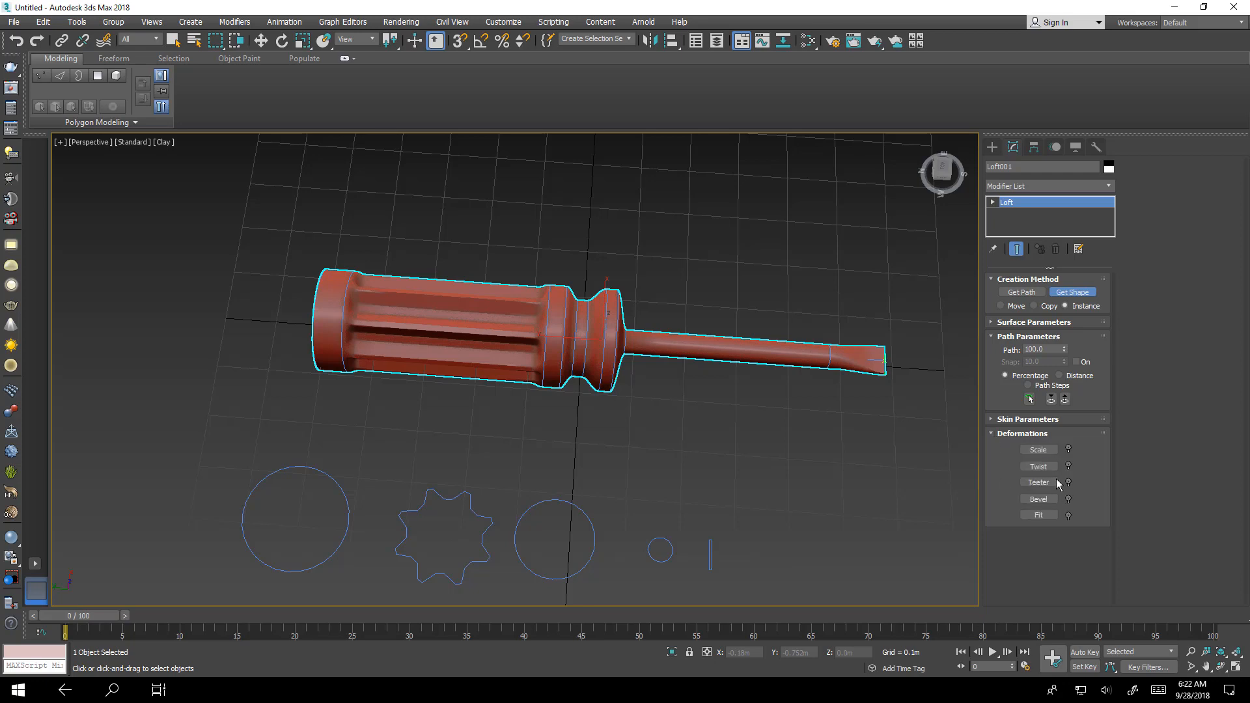
{"action": "left_click", "coordinate": [1047, 449]}
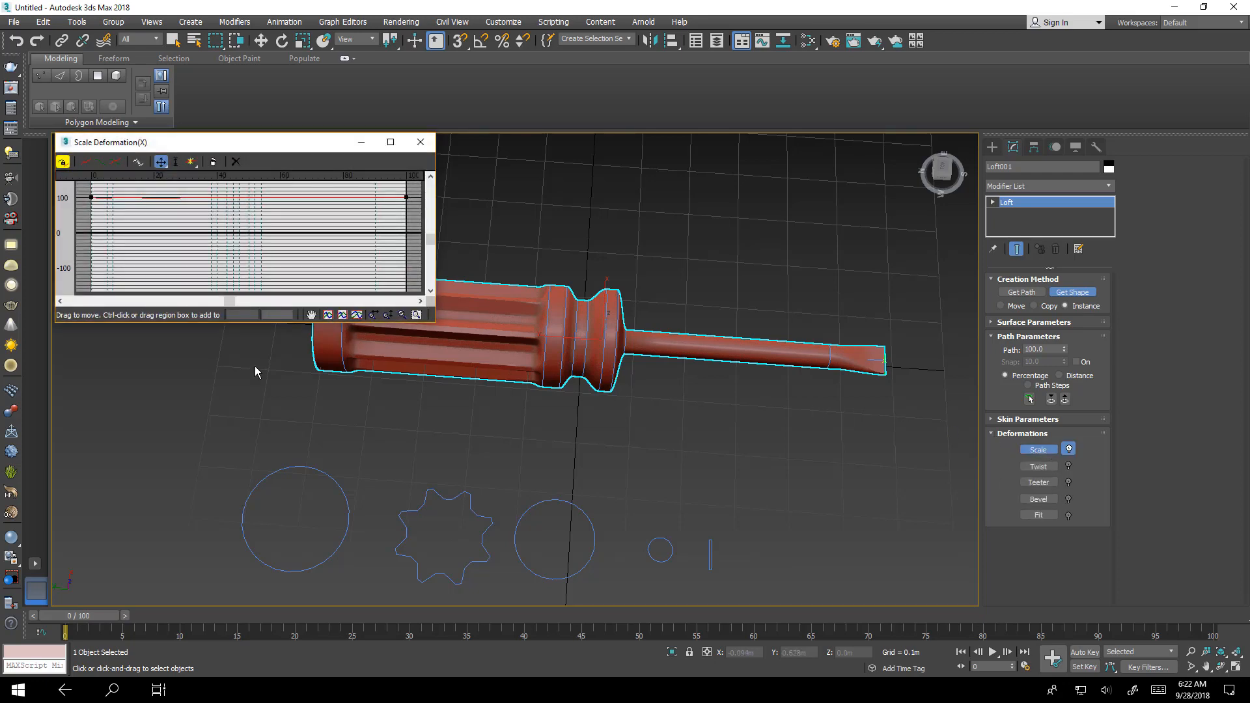
{"action": "middle_click_drag", "start_coordinate": [520, 301], "coordinate": [525, 392]}
{"action": "left_click_drag", "start_coordinate": [291, 144], "coordinate": [351, 125]}
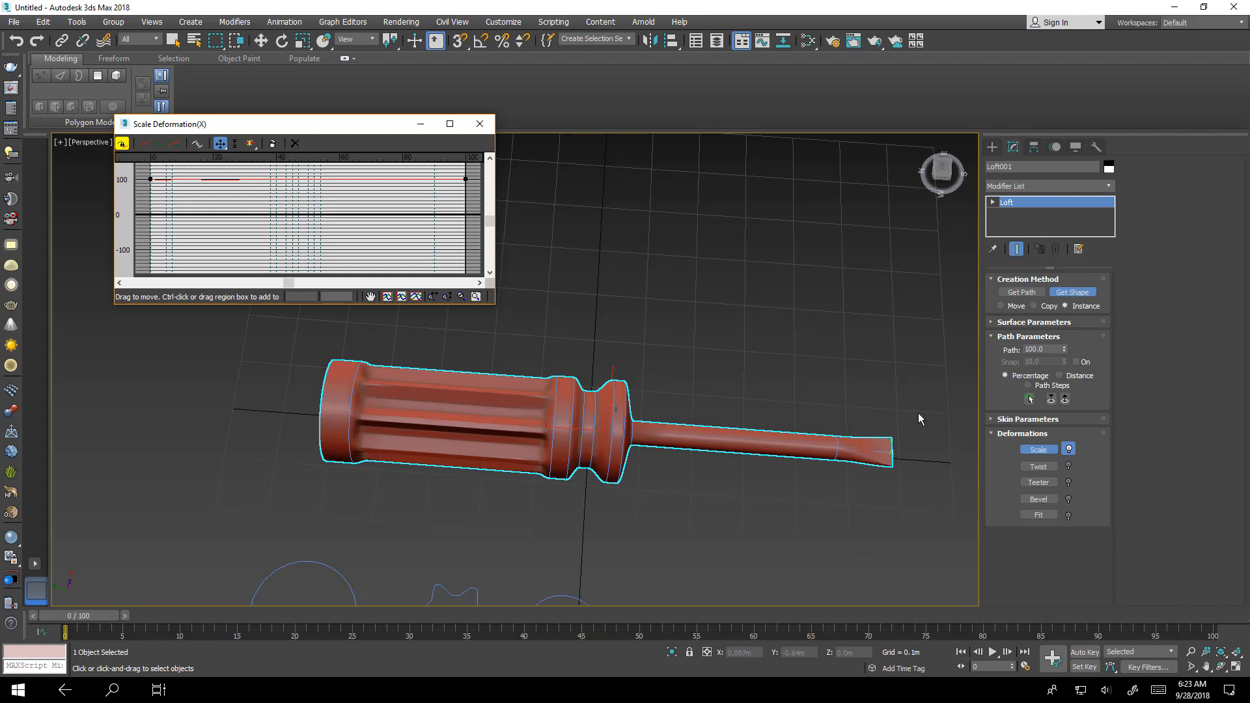
{"action": "left_click", "coordinate": [149, 179]}
{"action": "left_click_drag", "start_coordinate": [149, 179], "coordinate": [150, 195]}
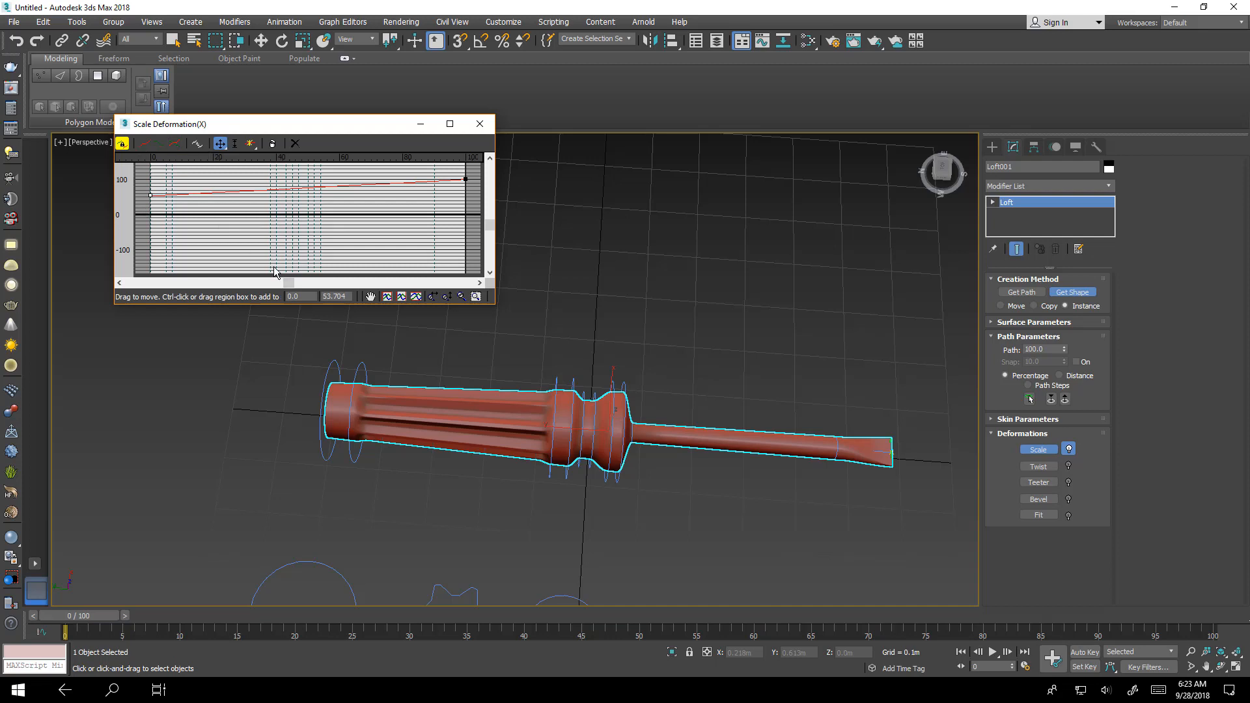
{"action": "double_click", "coordinate": [346, 298]}
{"action": "type", "text": "100"}
{"action": "key", "text": "Return"}
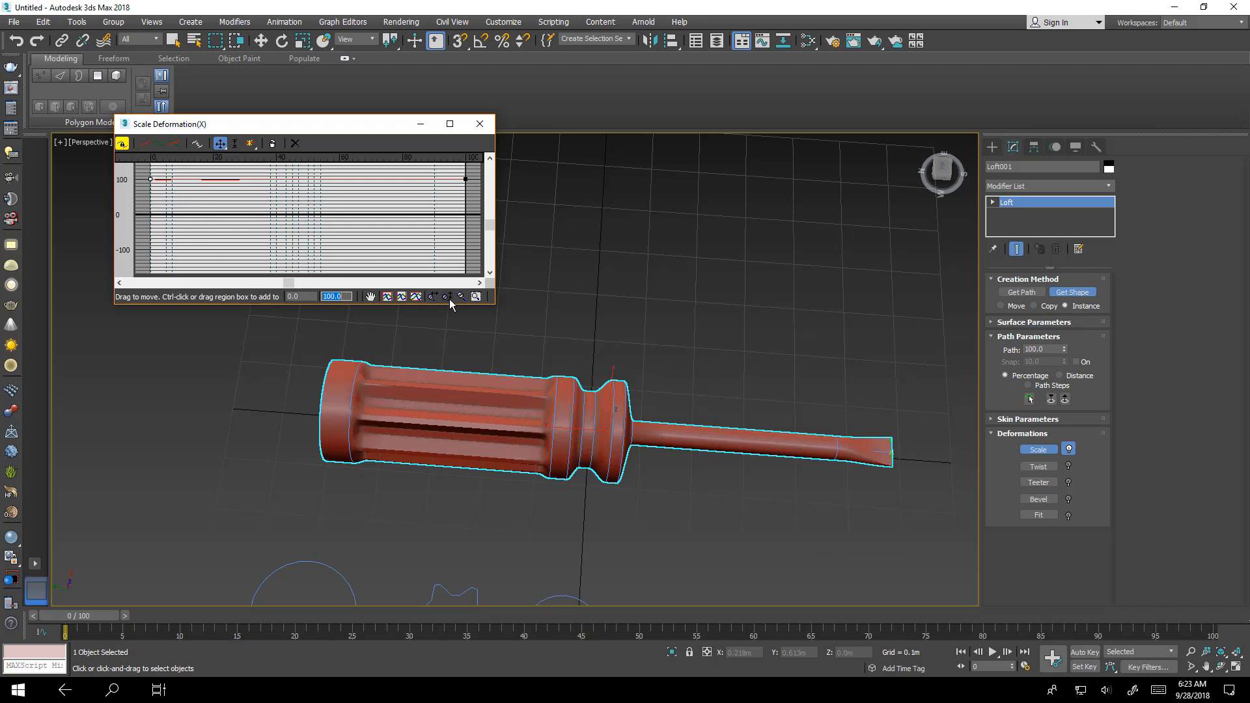
- Insert a Bezier control point on the scale curve and set its position to 5
{"action": "left_click", "coordinate": [476, 296]}
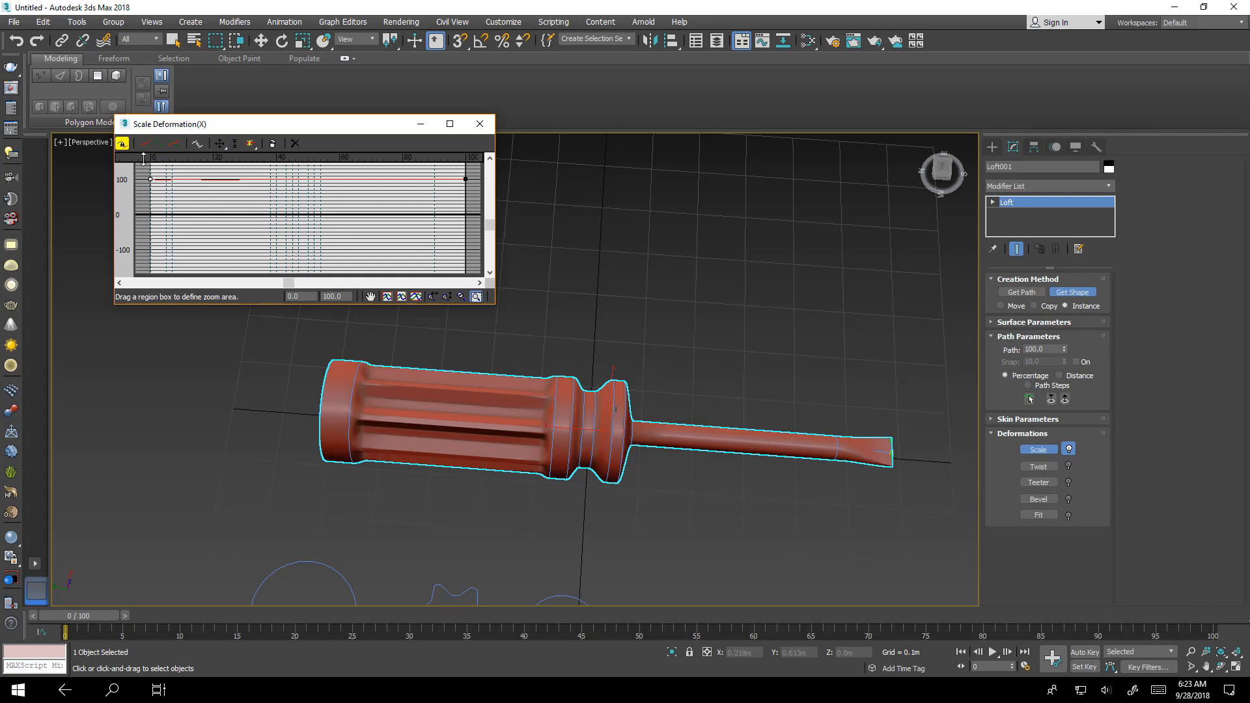
{"action": "left_click_drag", "start_coordinate": [138, 171], "coordinate": [228, 213]}
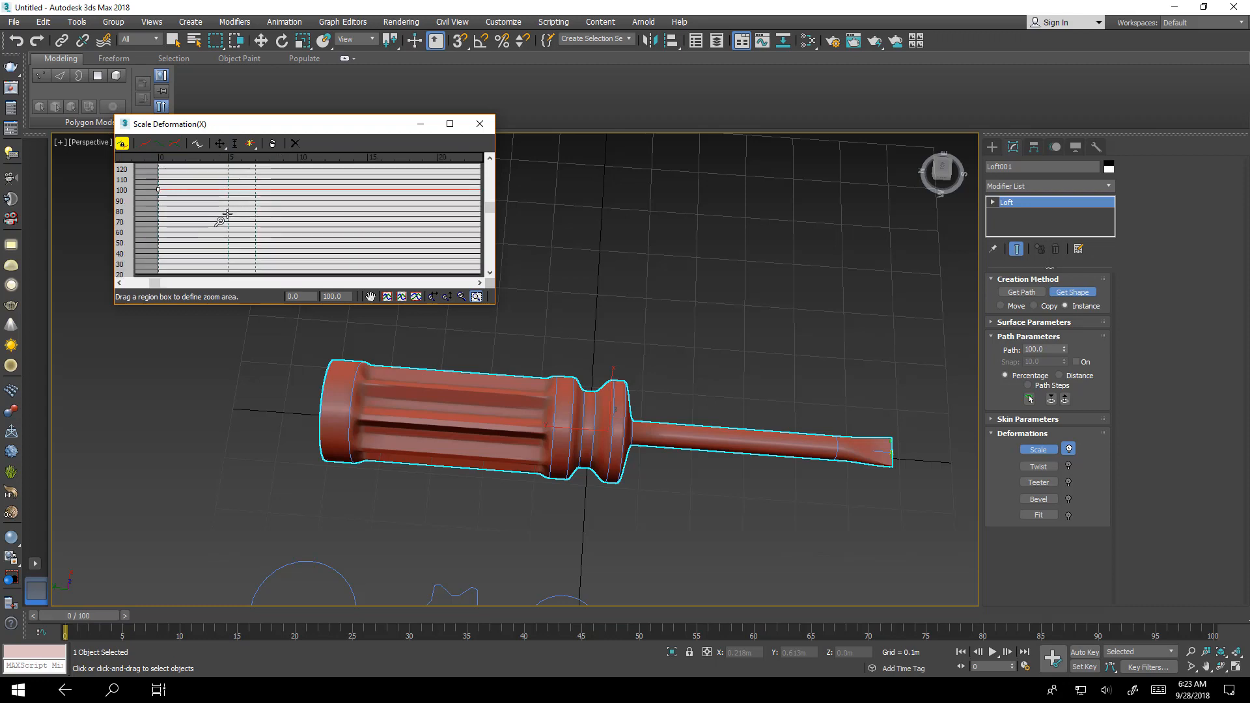
{"action": "left_click", "coordinate": [251, 146]}
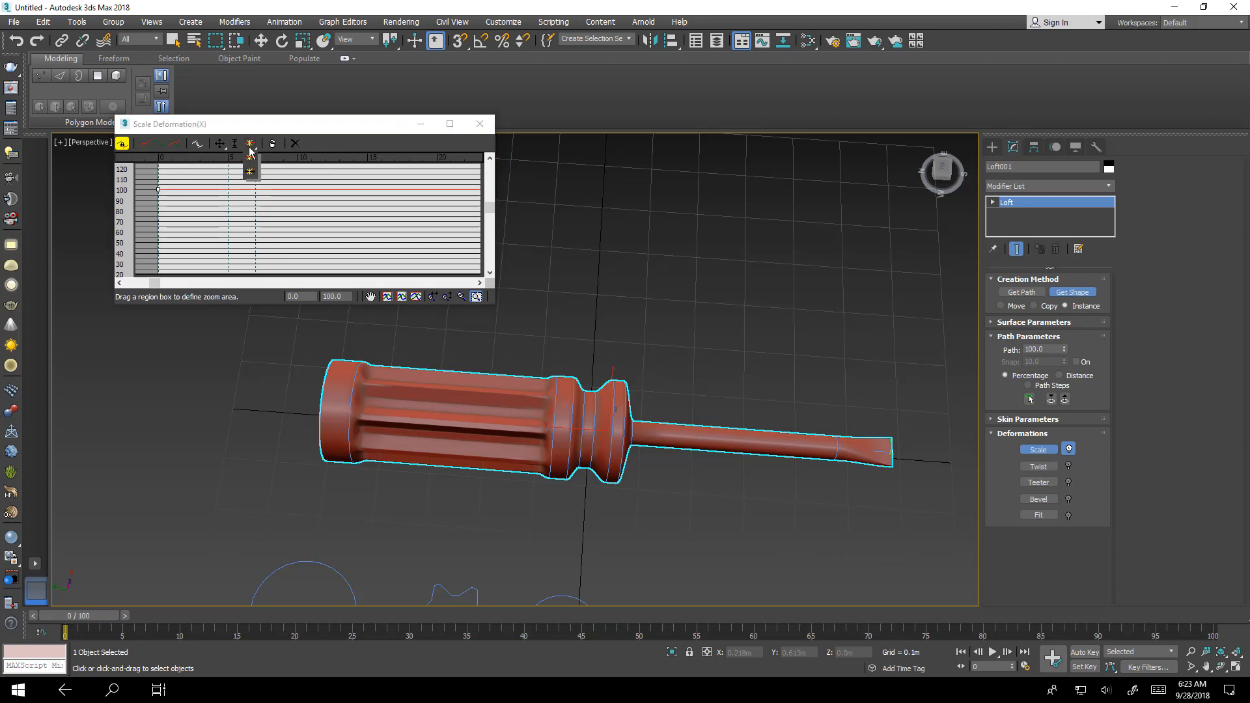
{"action": "left_click_drag", "start_coordinate": [250, 151], "coordinate": [256, 179]}
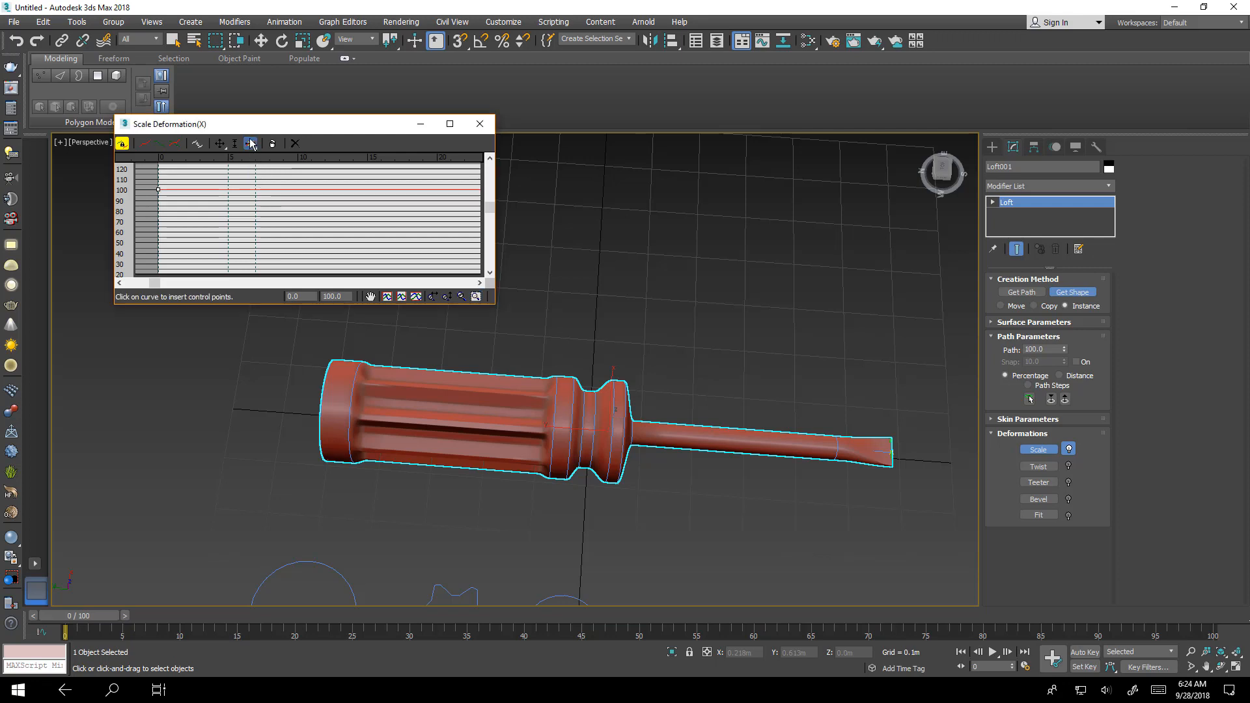
{"action": "left_click", "coordinate": [187, 190]}
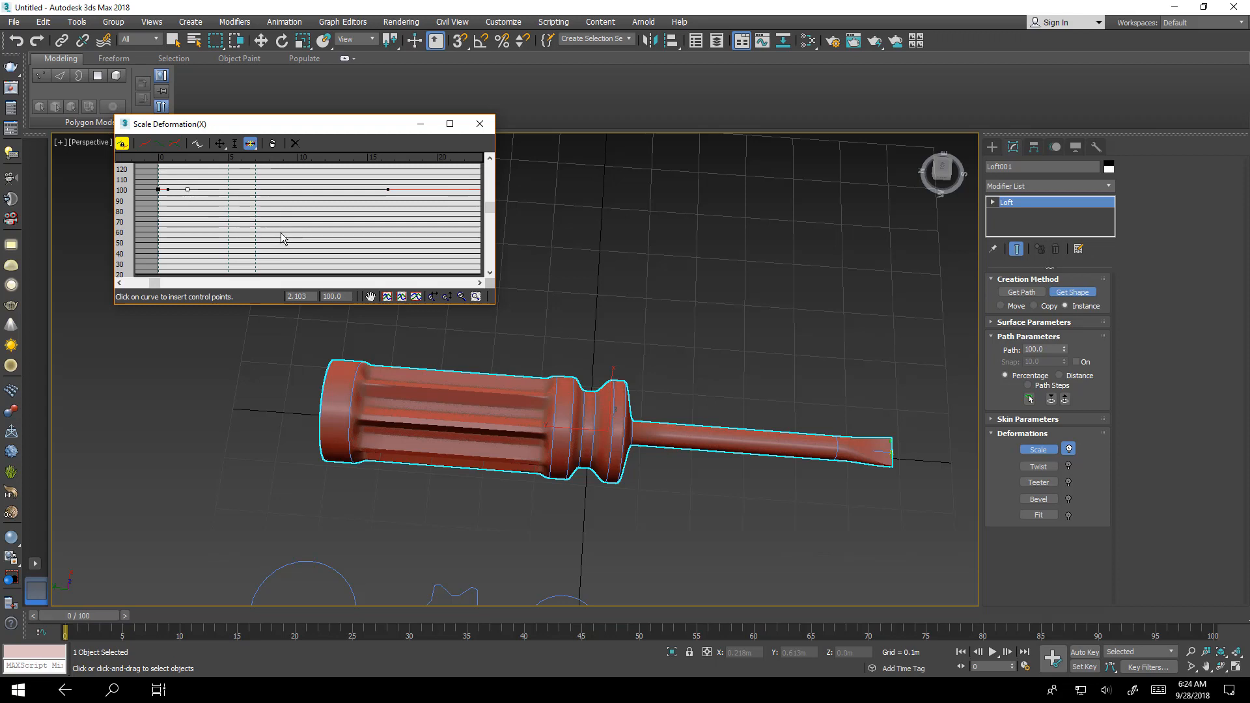
{"action": "double_click", "coordinate": [313, 298]}
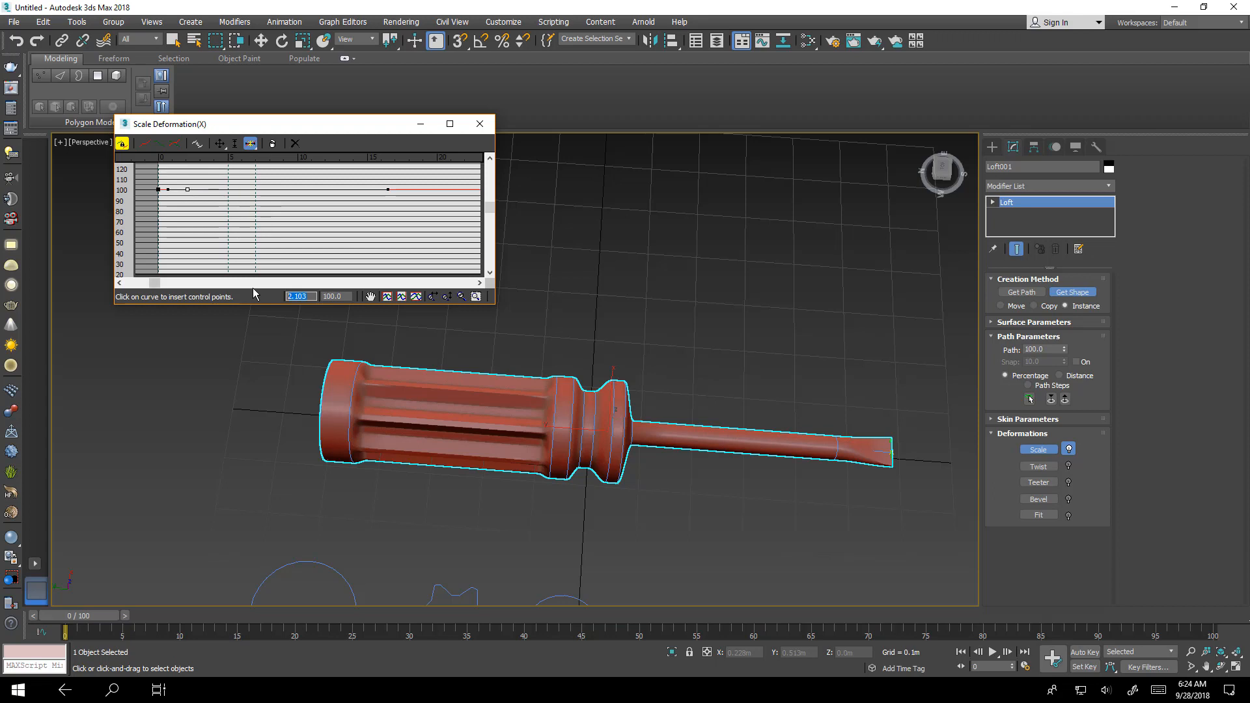
{"action": "type", "text": "5"}
{"action": "key", "text": "Return"}
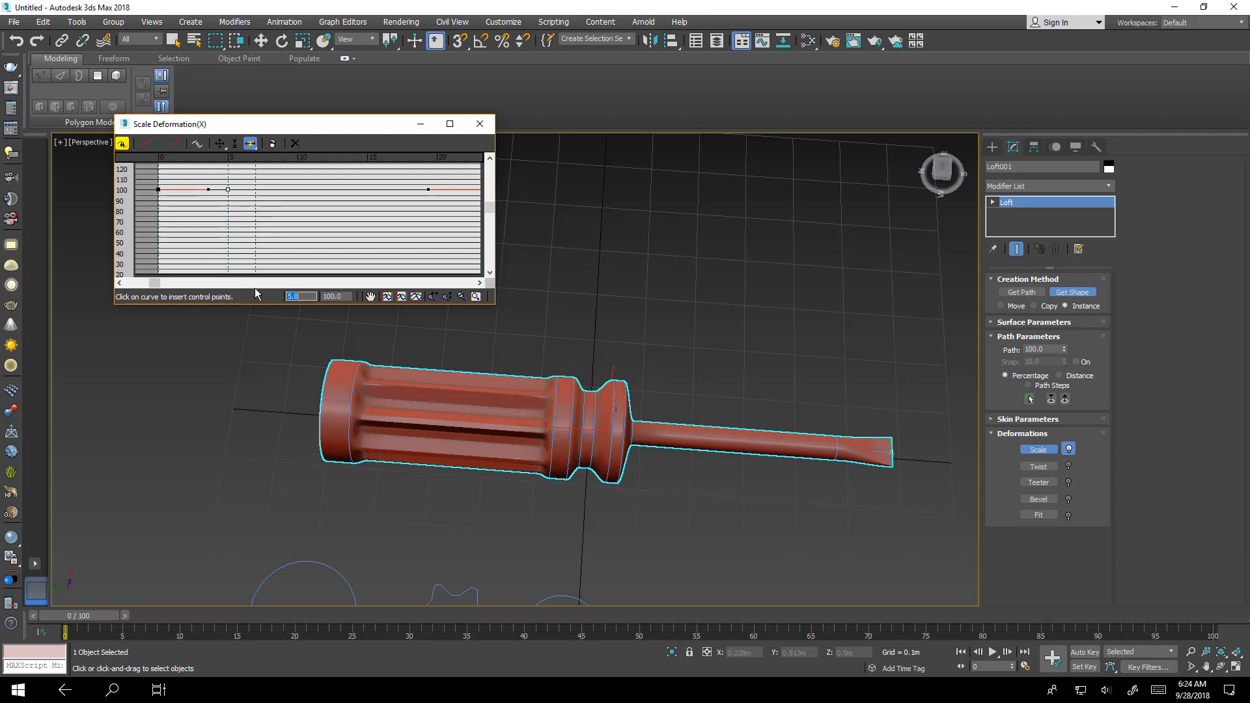
- Convert the scale curve's first control point to Bezier-Corner
{"action": "right_click", "coordinate": [159, 192]}
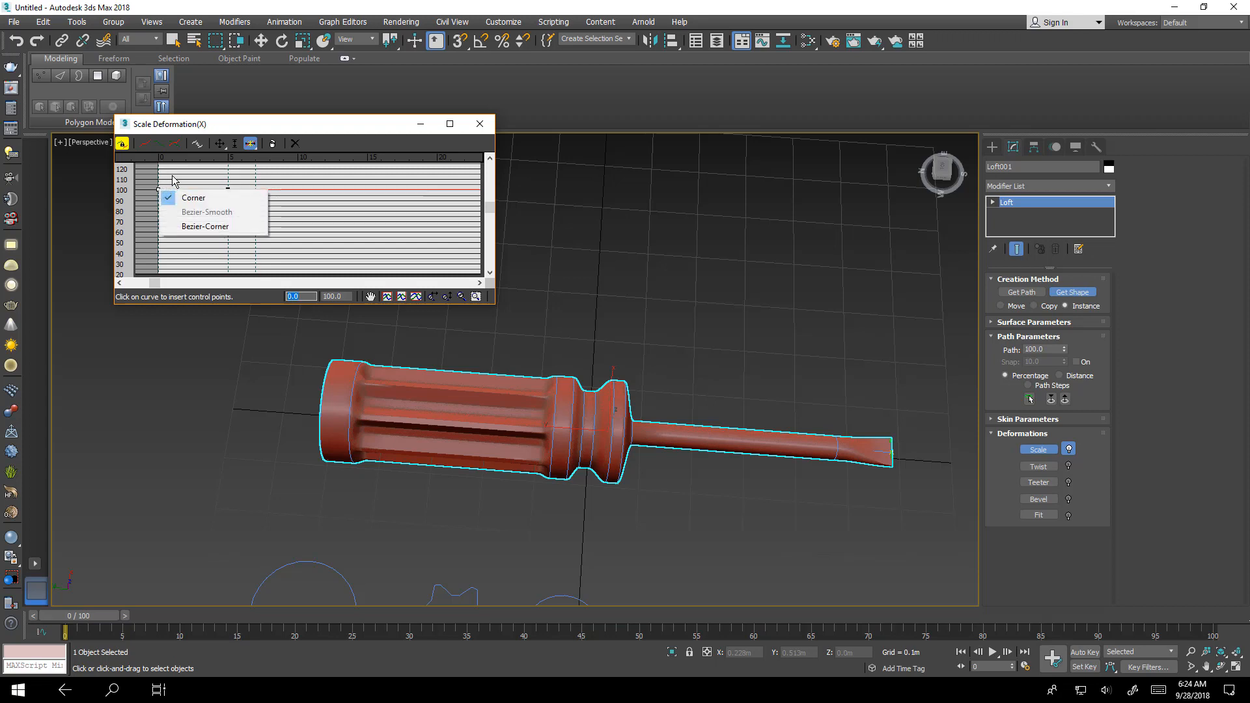
{"action": "left_click", "coordinate": [173, 174]}
{"action": "left_click", "coordinate": [220, 144]}
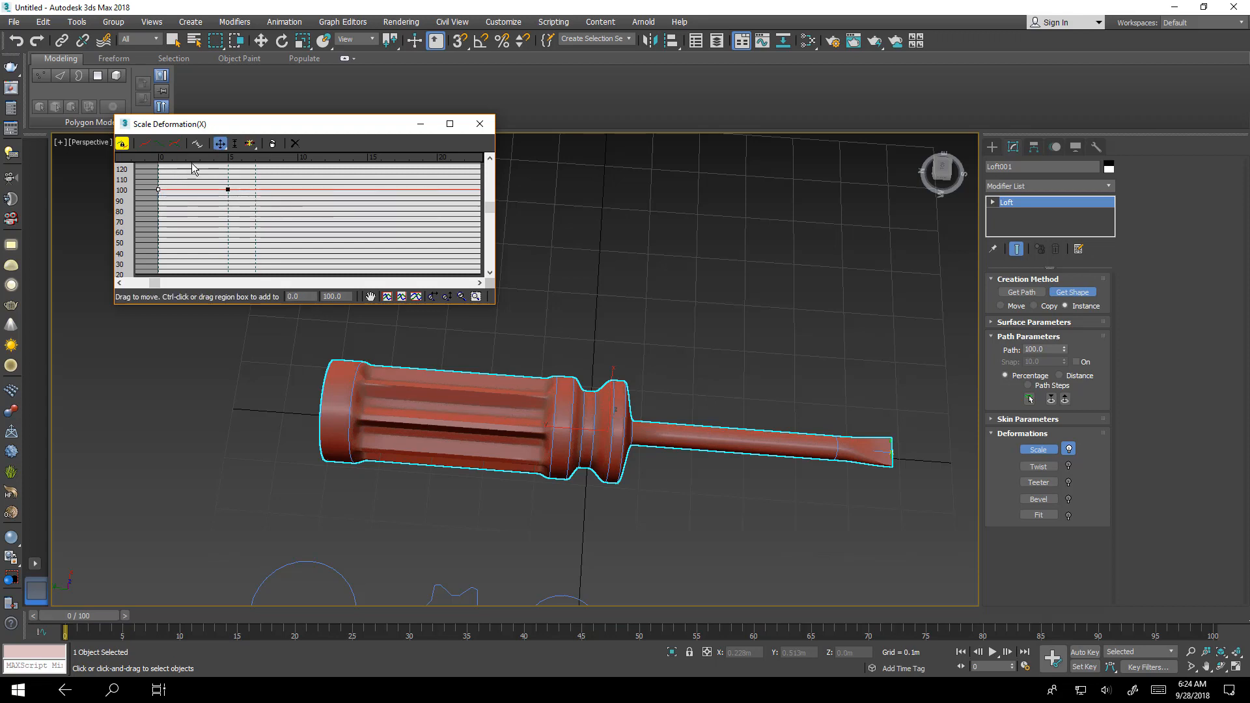
{"action": "right_click", "coordinate": [158, 189]}
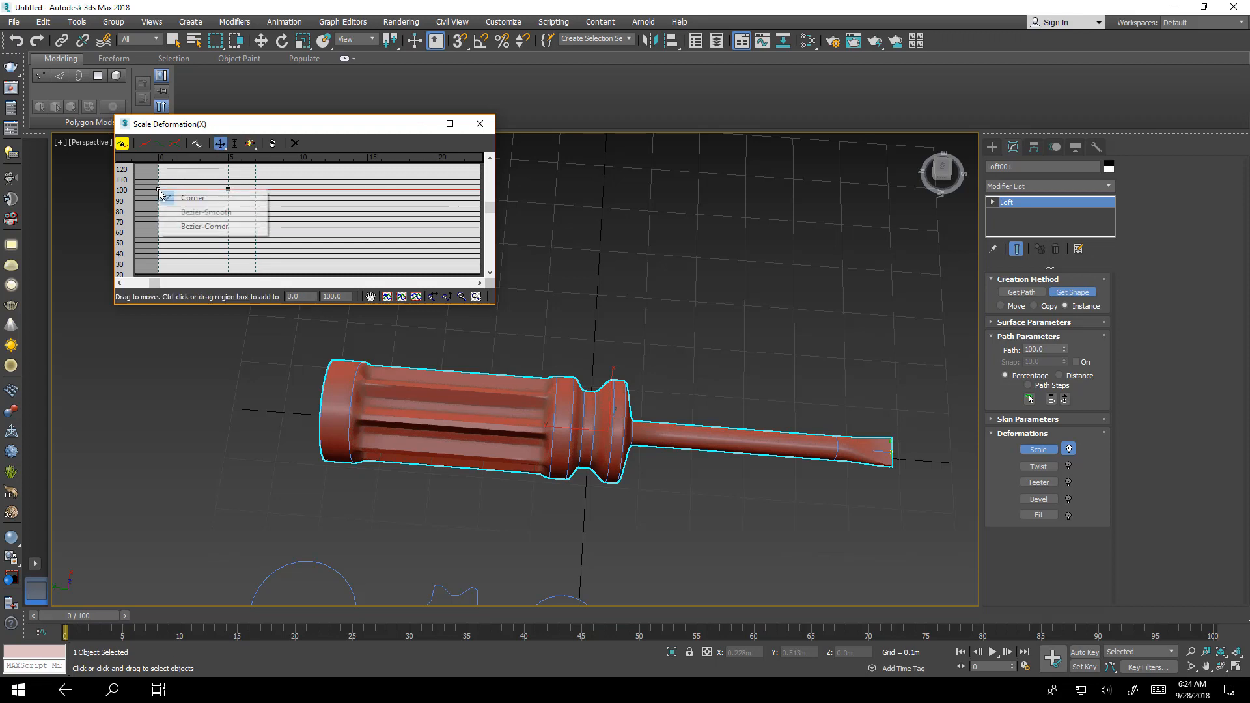
{"action": "left_click", "coordinate": [195, 226]}
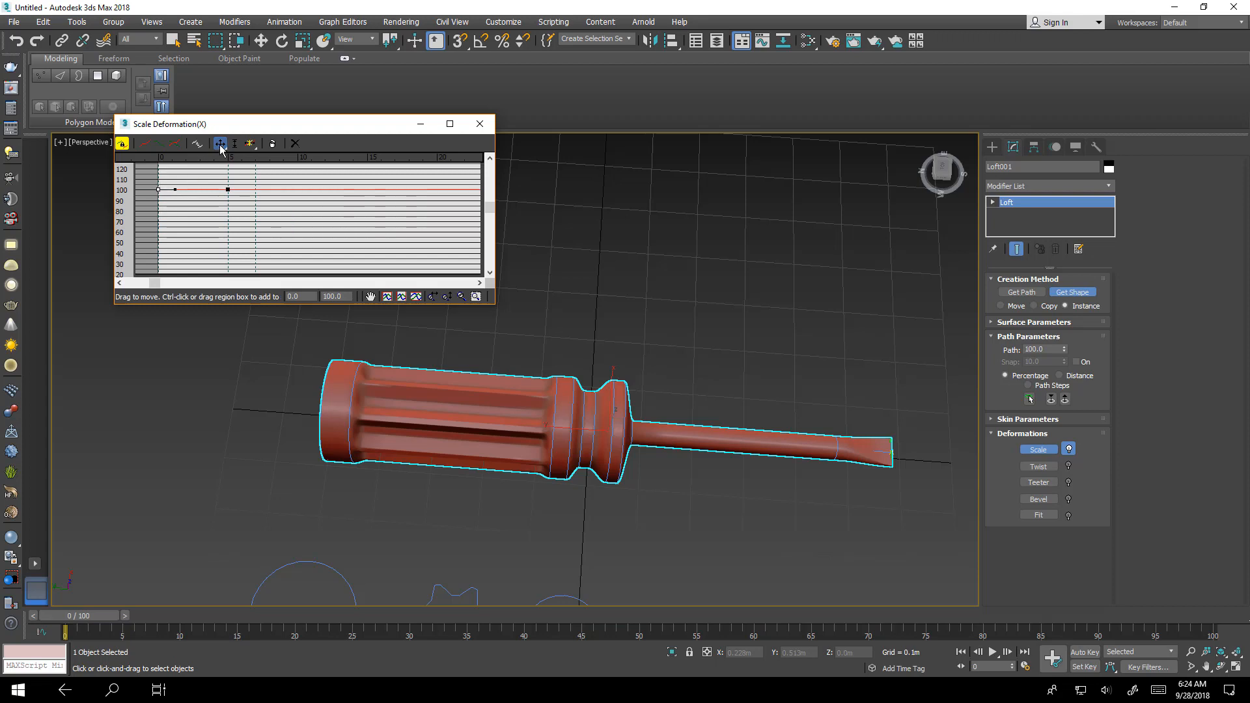
- Lower the curve's first control point to a scale value of 10
{"action": "left_click_drag", "start_coordinate": [222, 150], "coordinate": [156, 199]}
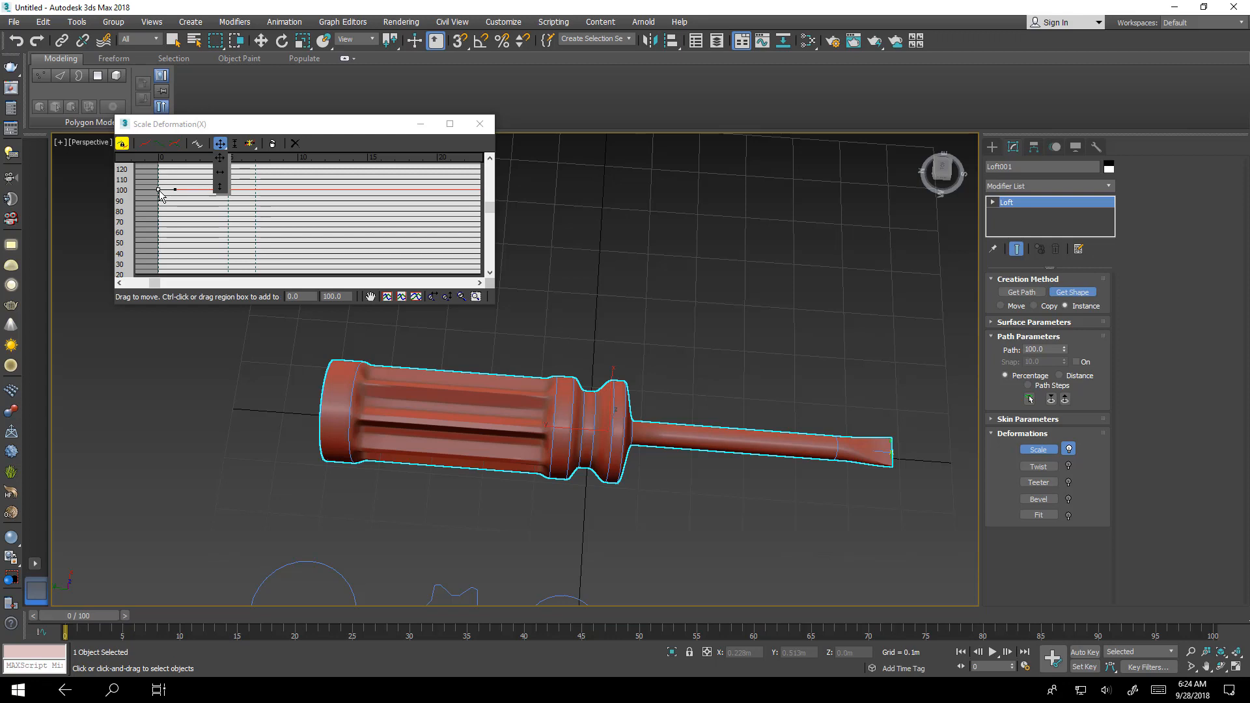
{"action": "left_click", "coordinate": [221, 187]}
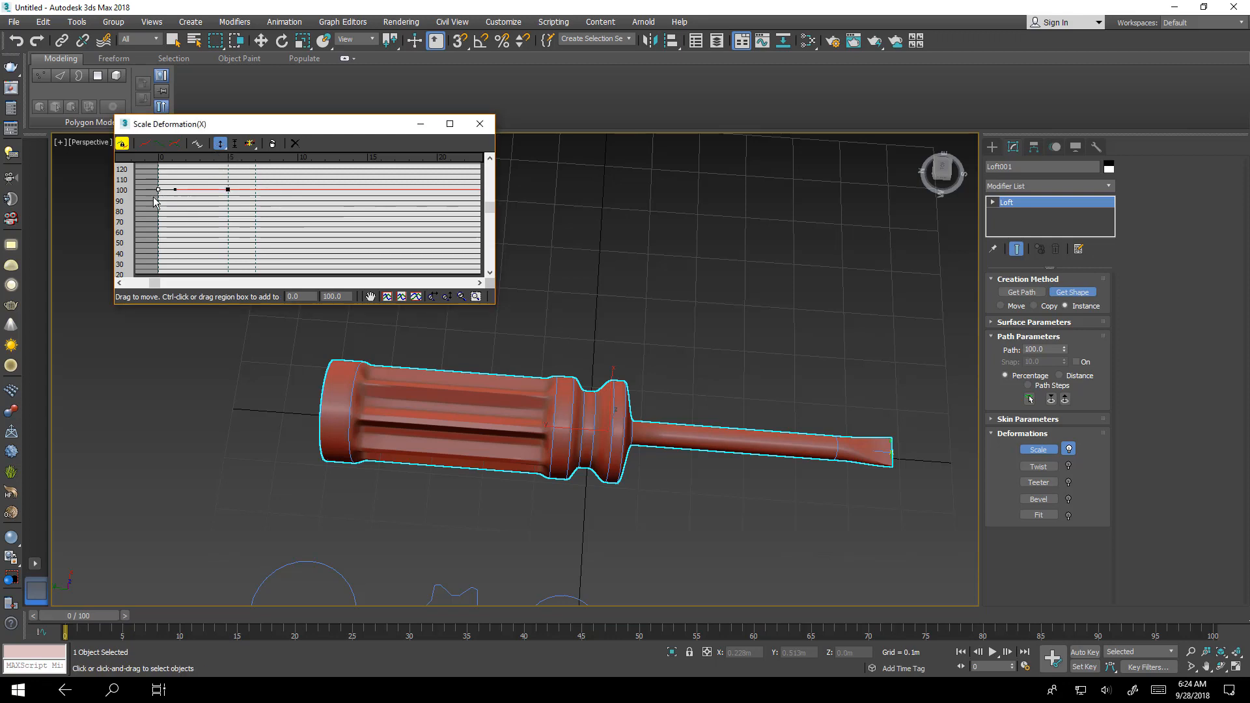
{"action": "left_click_drag", "start_coordinate": [158, 189], "coordinate": [165, 266]}
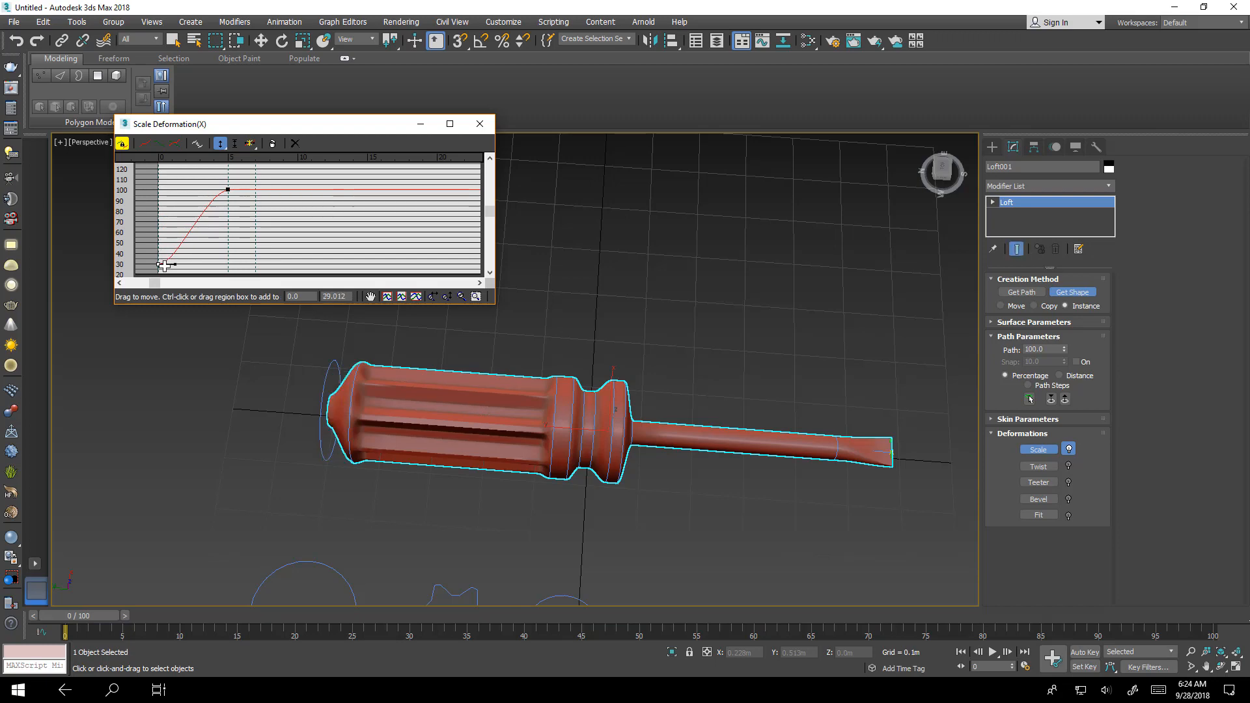
{"action": "middle_click_drag", "start_coordinate": [318, 393], "coordinate": [326, 432], "text": "alt"}
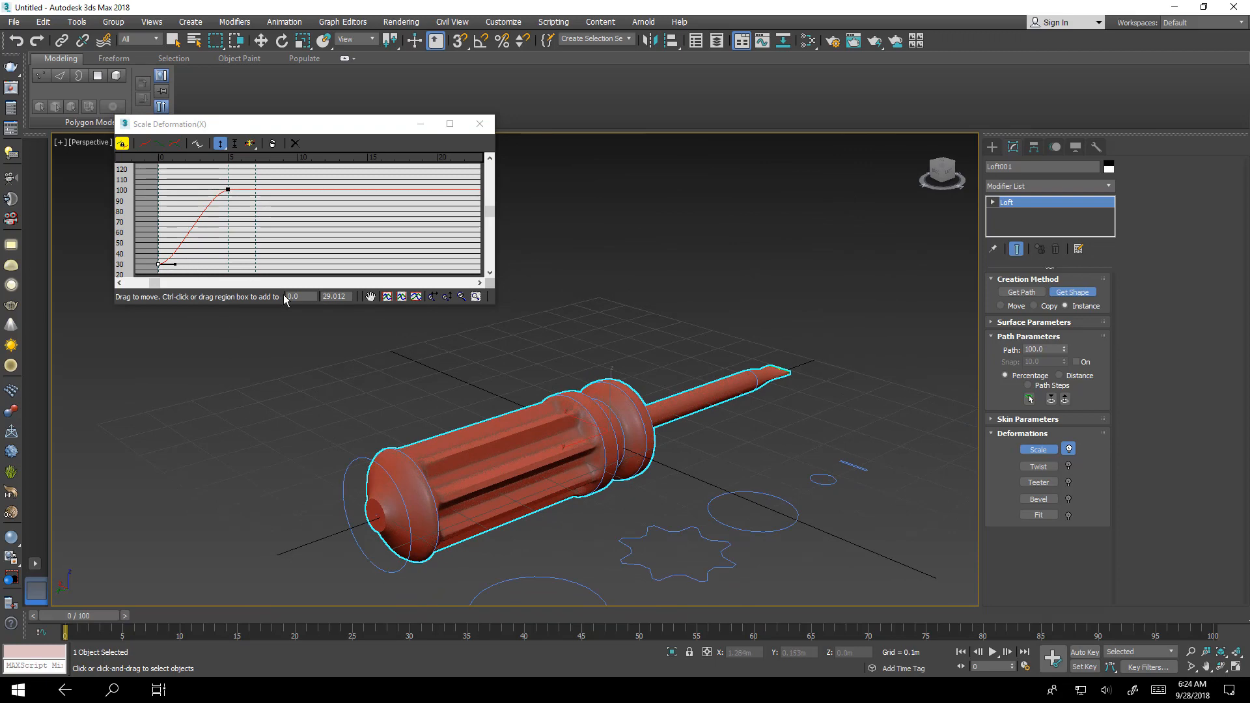
{"action": "left_click", "coordinate": [340, 298]}
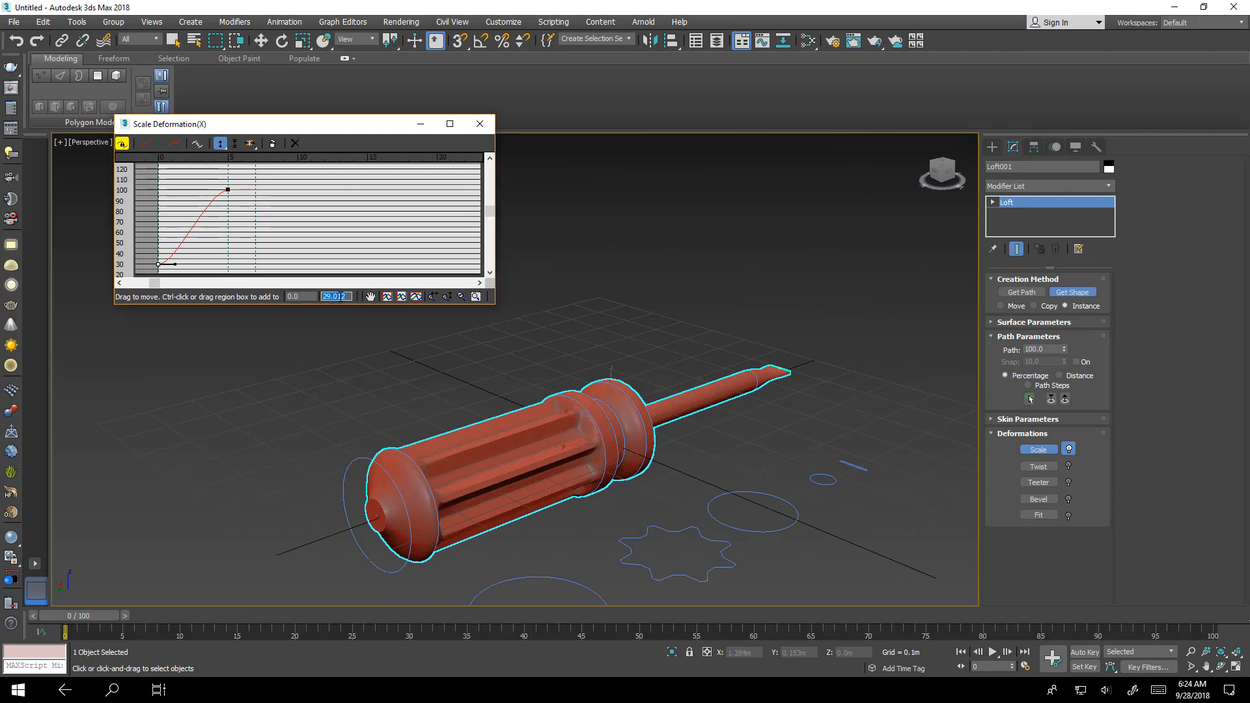
{"action": "type", "text": "10"}
{"action": "key", "text": "Return"}
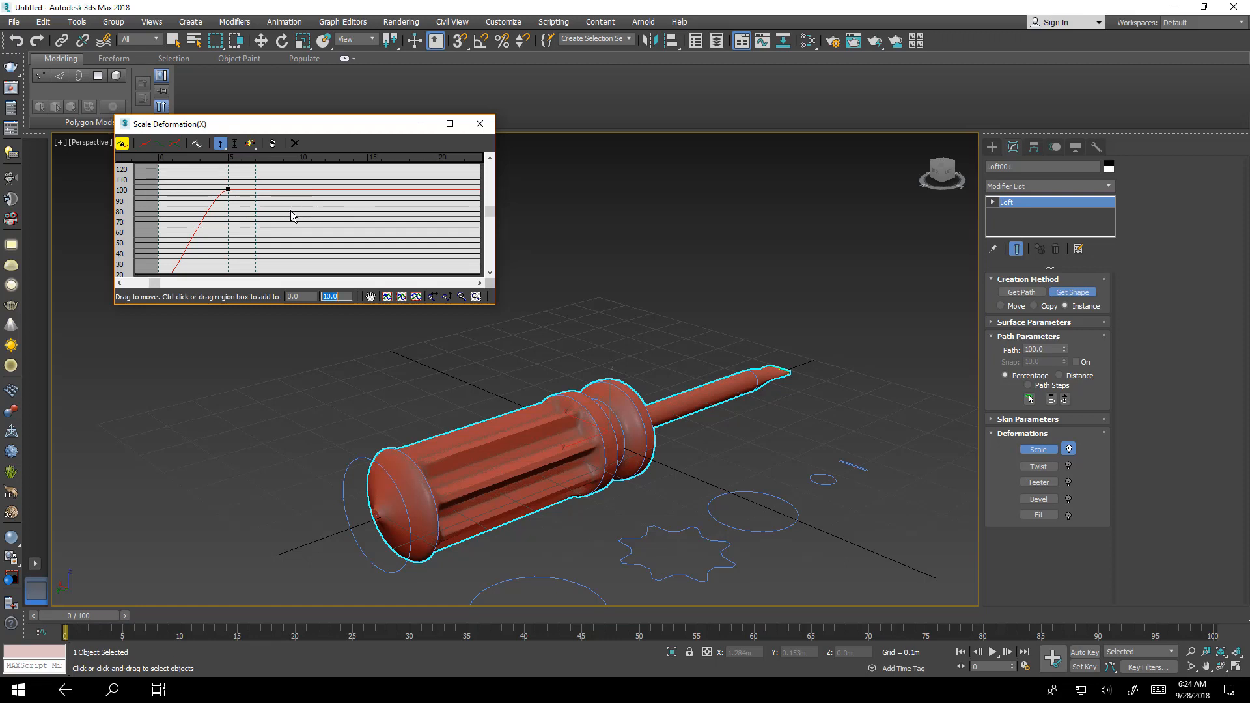
- Pull the first point's Bezier handle upward to round the end of the handle
{"action": "left_click_drag", "start_coordinate": [330, 303], "coordinate": [325, 407]}
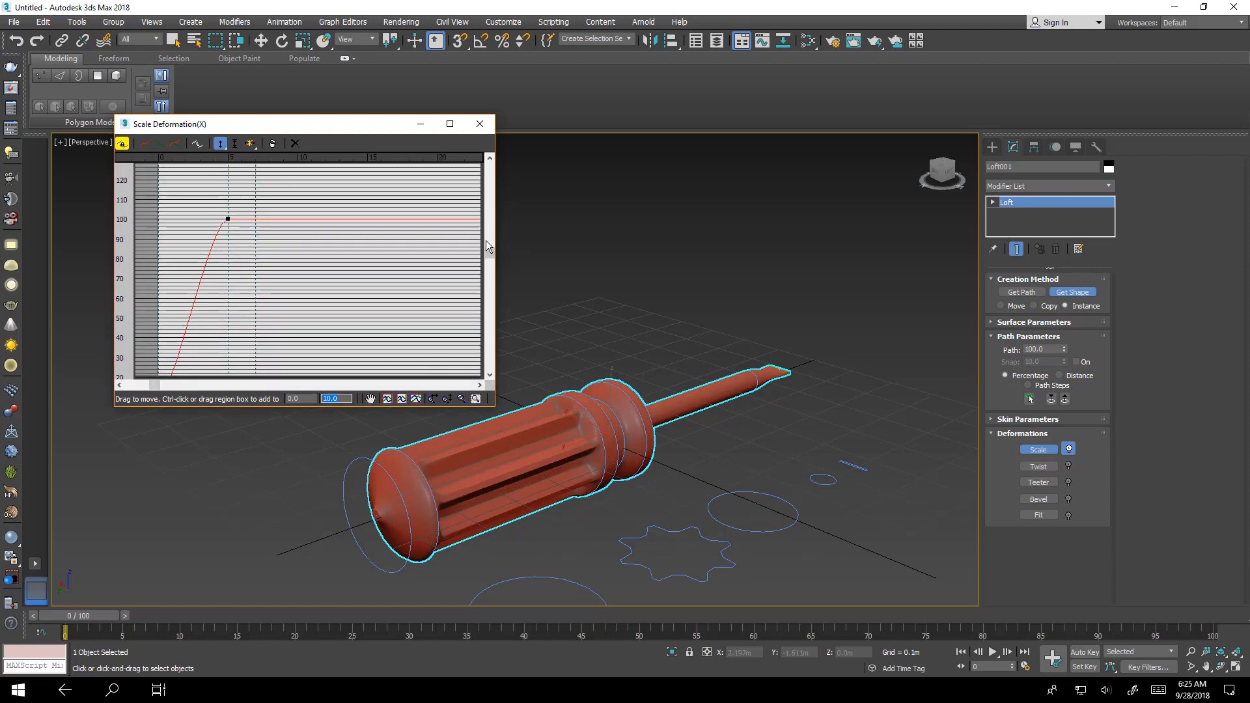
{"action": "left_click_drag", "start_coordinate": [489, 253], "coordinate": [490, 270]}
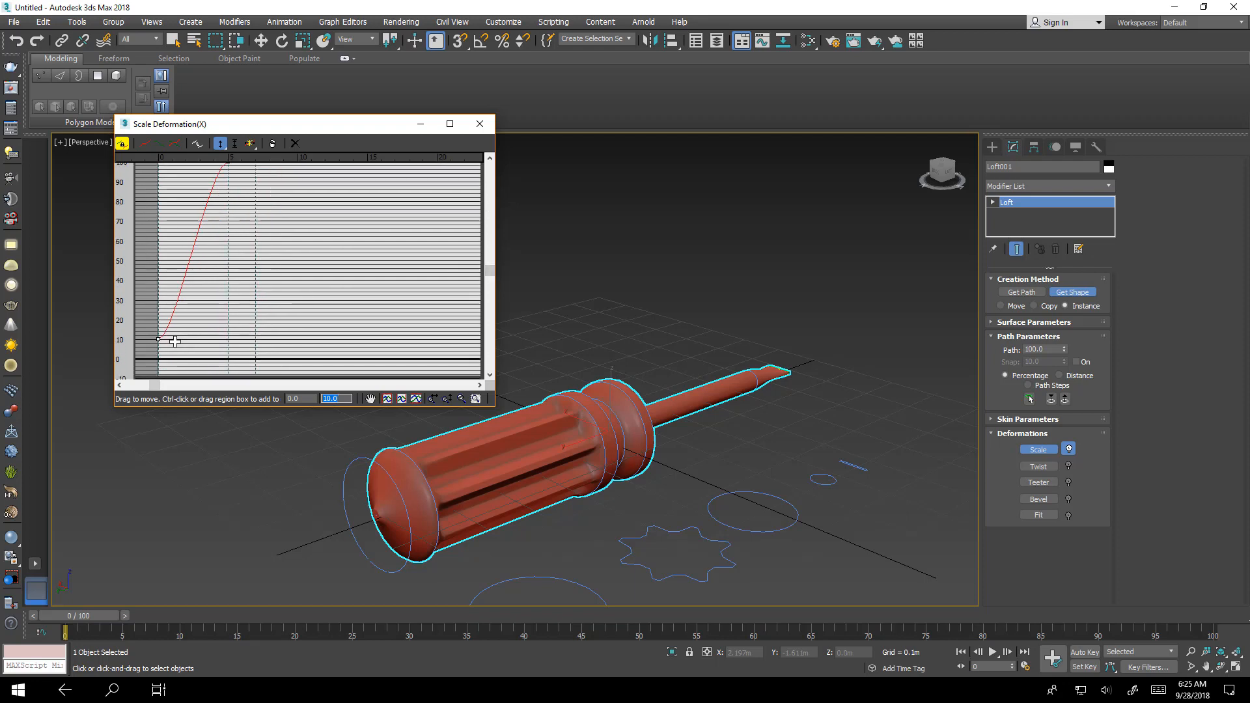
{"action": "left_click_drag", "start_coordinate": [172, 342], "coordinate": [178, 241]}
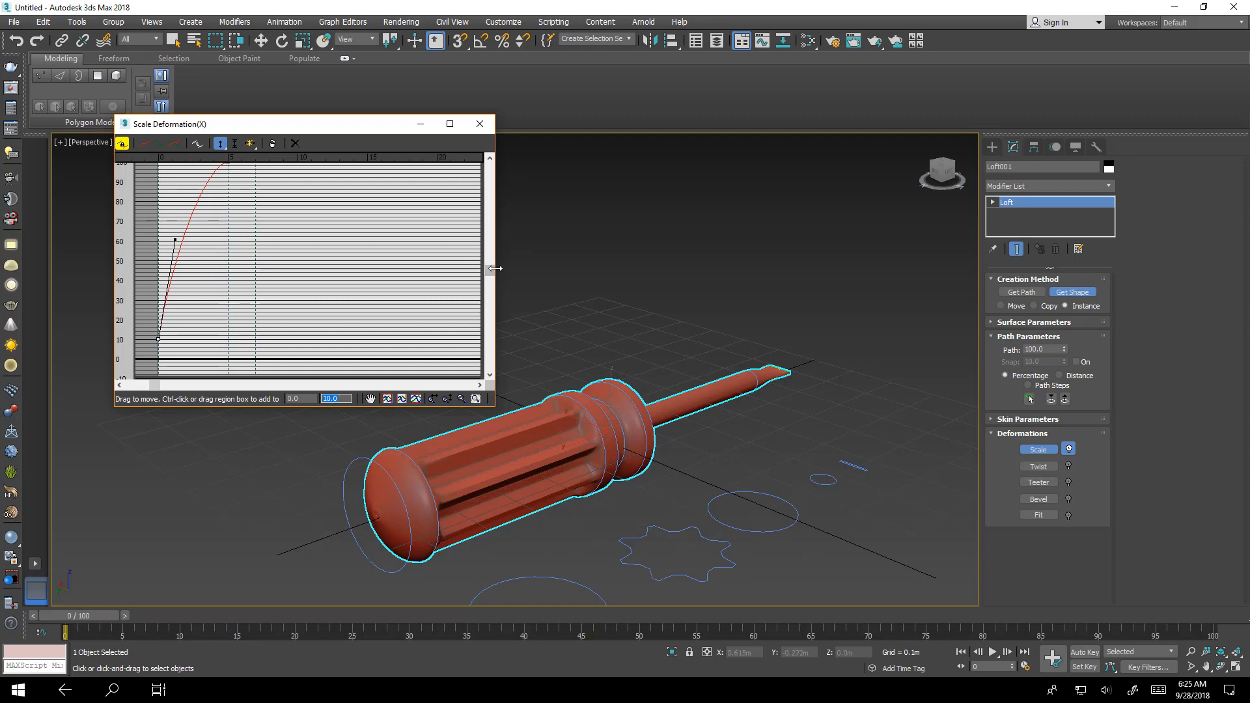
{"action": "left_click_drag", "start_coordinate": [493, 279], "coordinate": [525, 264]}
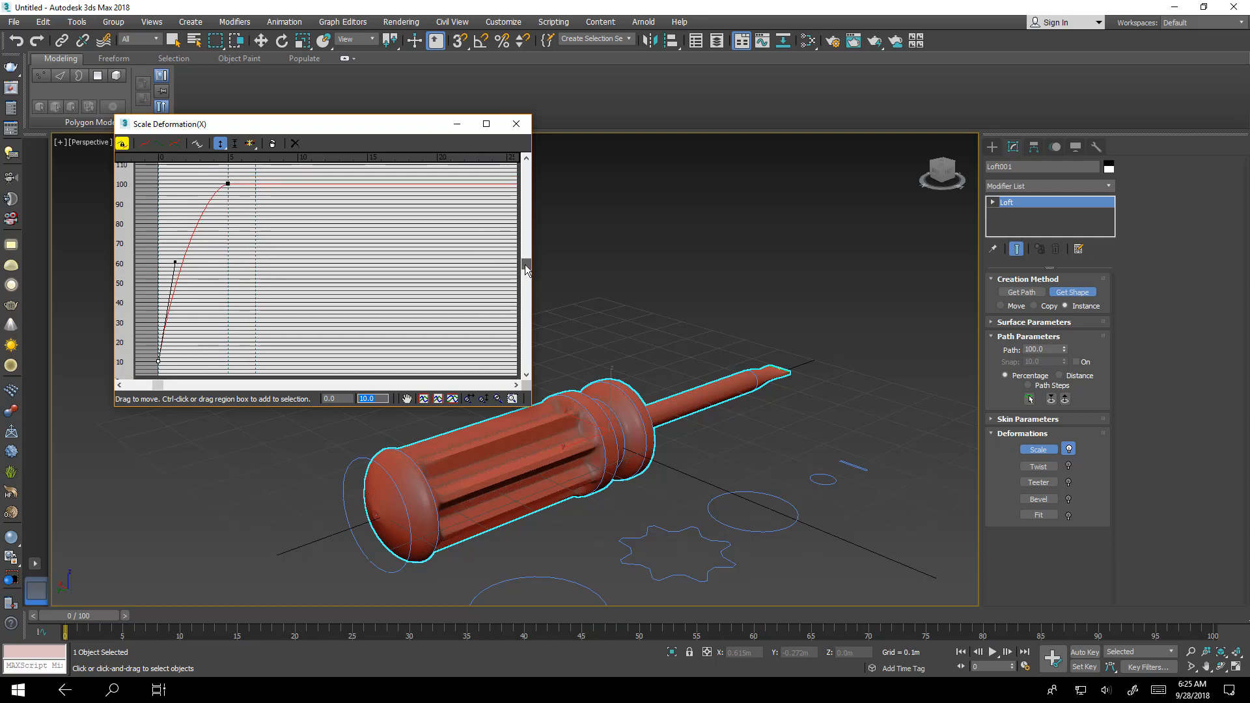
- Level the tangent handles of the control point at position 5
{"action": "left_click", "coordinate": [228, 183]}
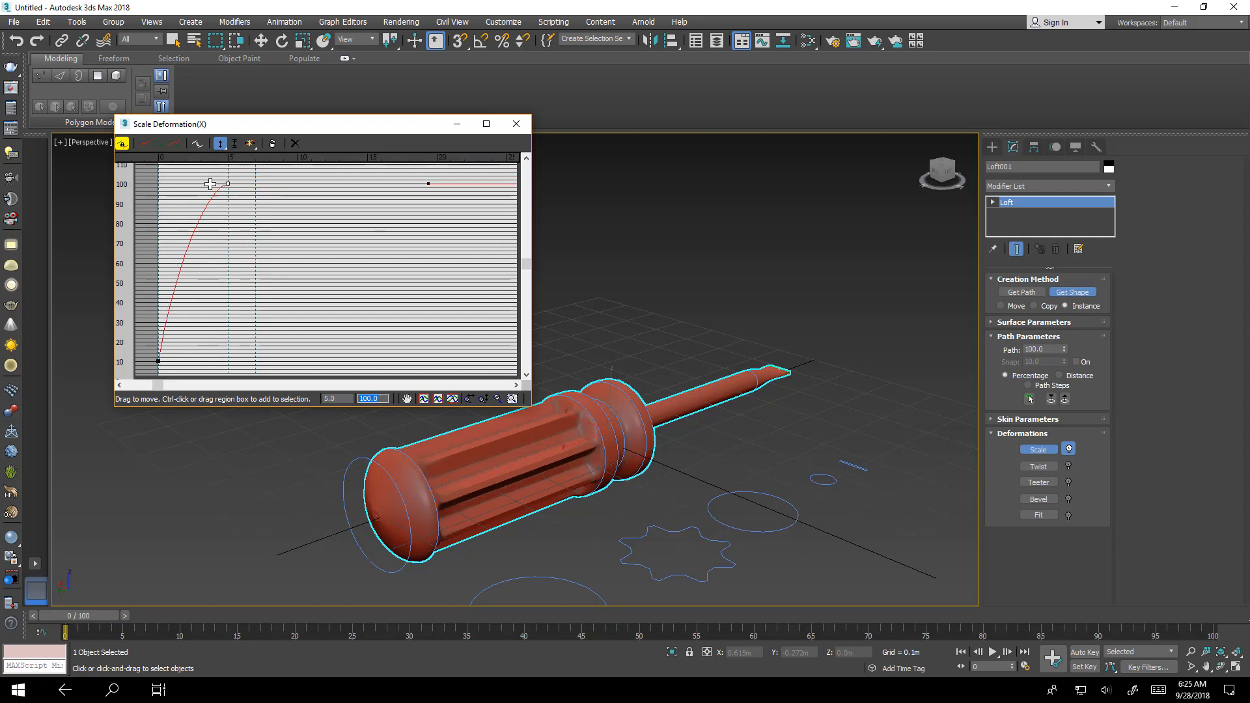
{"action": "left_click_drag", "start_coordinate": [207, 184], "coordinate": [208, 182]}
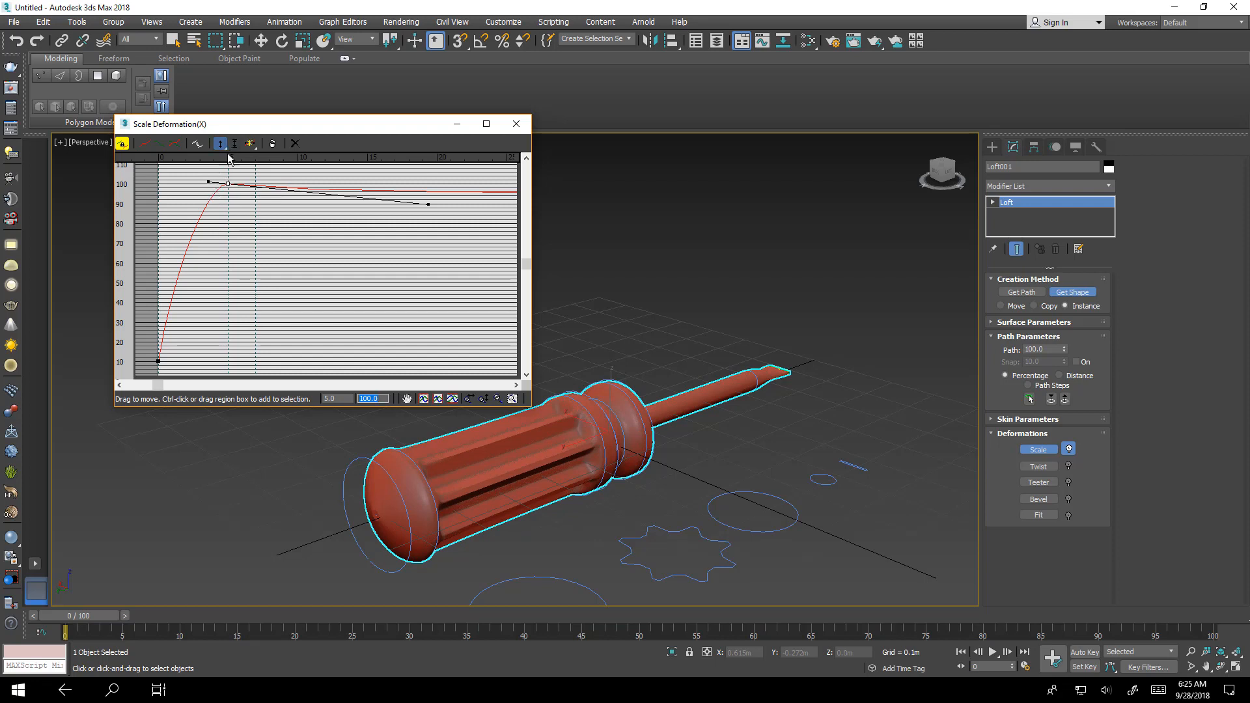
{"action": "left_click_drag", "start_coordinate": [428, 205], "coordinate": [437, 181]}
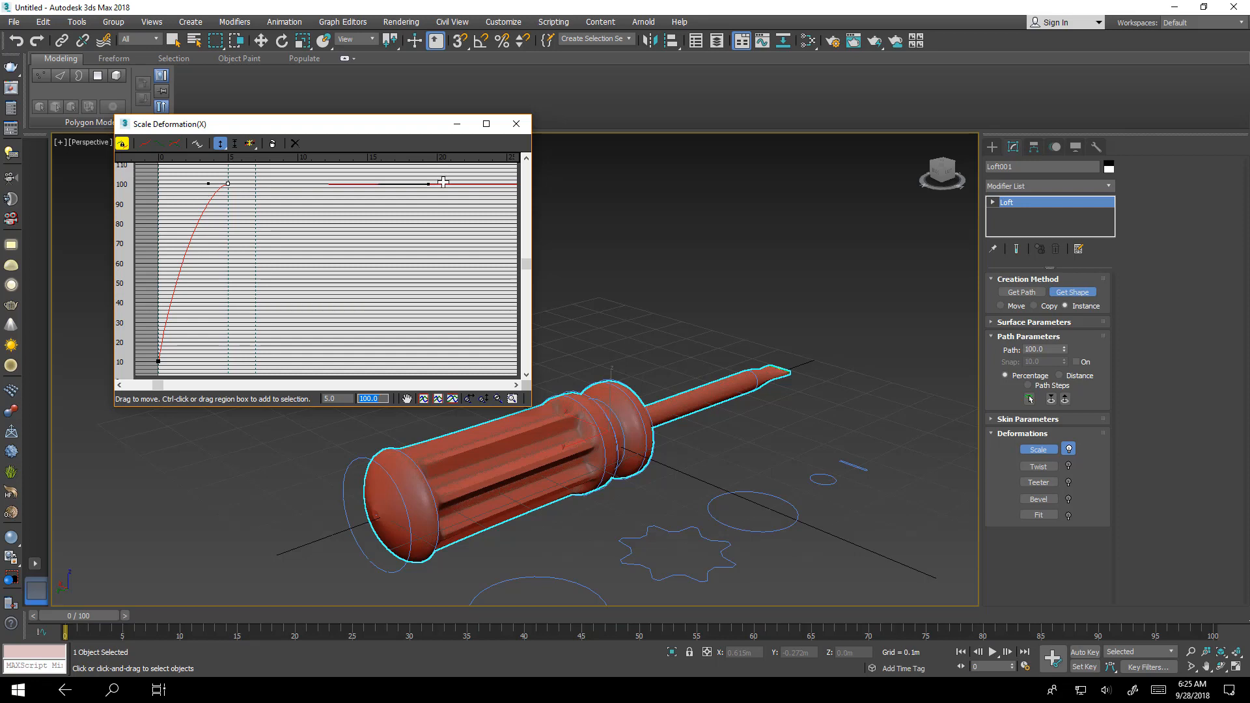
- Raise the curve's first control point to a scale of about 32
{"action": "right_click", "coordinate": [228, 185]}
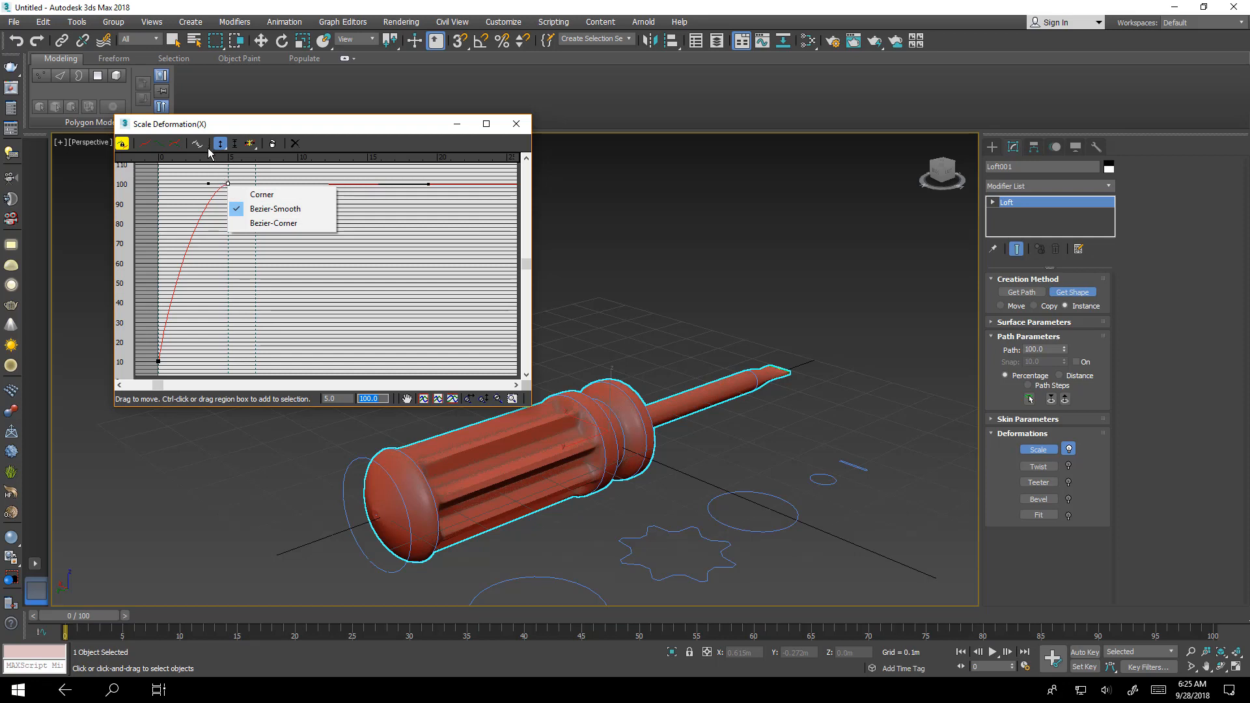
{"action": "left_click_drag", "start_coordinate": [220, 144], "coordinate": [198, 185]}
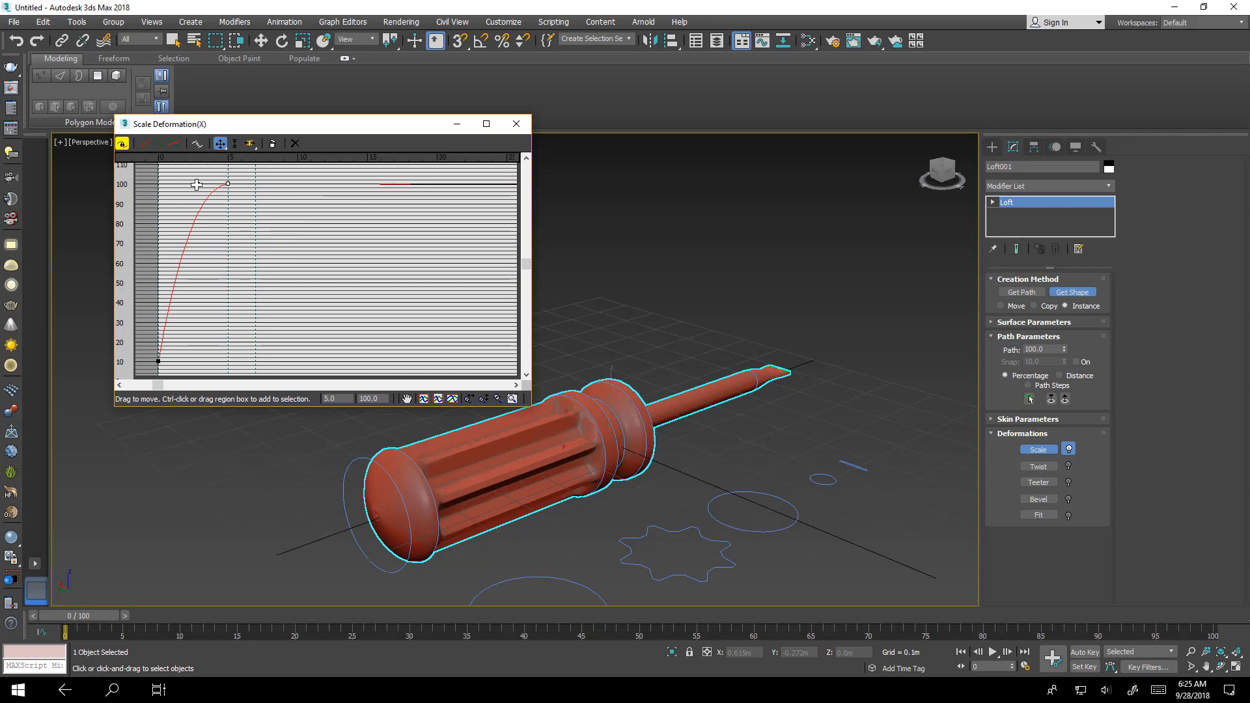
{"action": "middle_click_drag", "start_coordinate": [397, 465], "coordinate": [360, 434], "text": "alt"}
{"action": "left_click", "coordinate": [158, 361]}
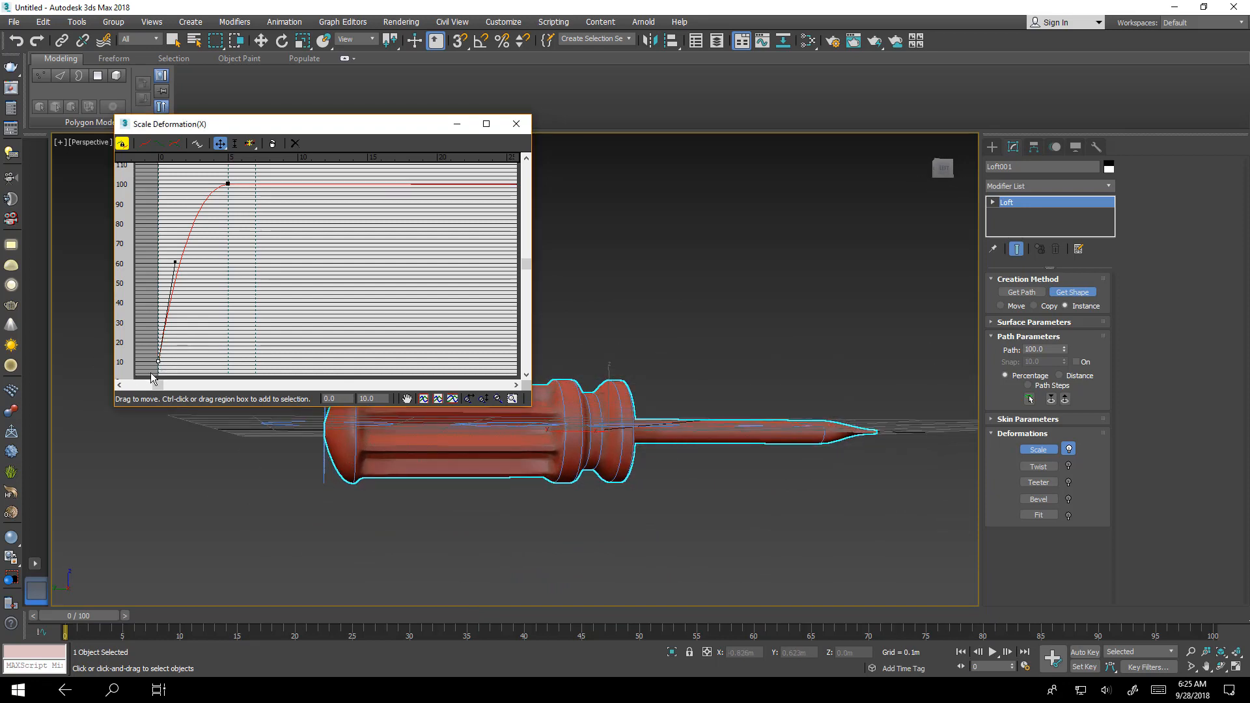
{"action": "left_click_drag", "start_coordinate": [157, 363], "coordinate": [159, 320]}
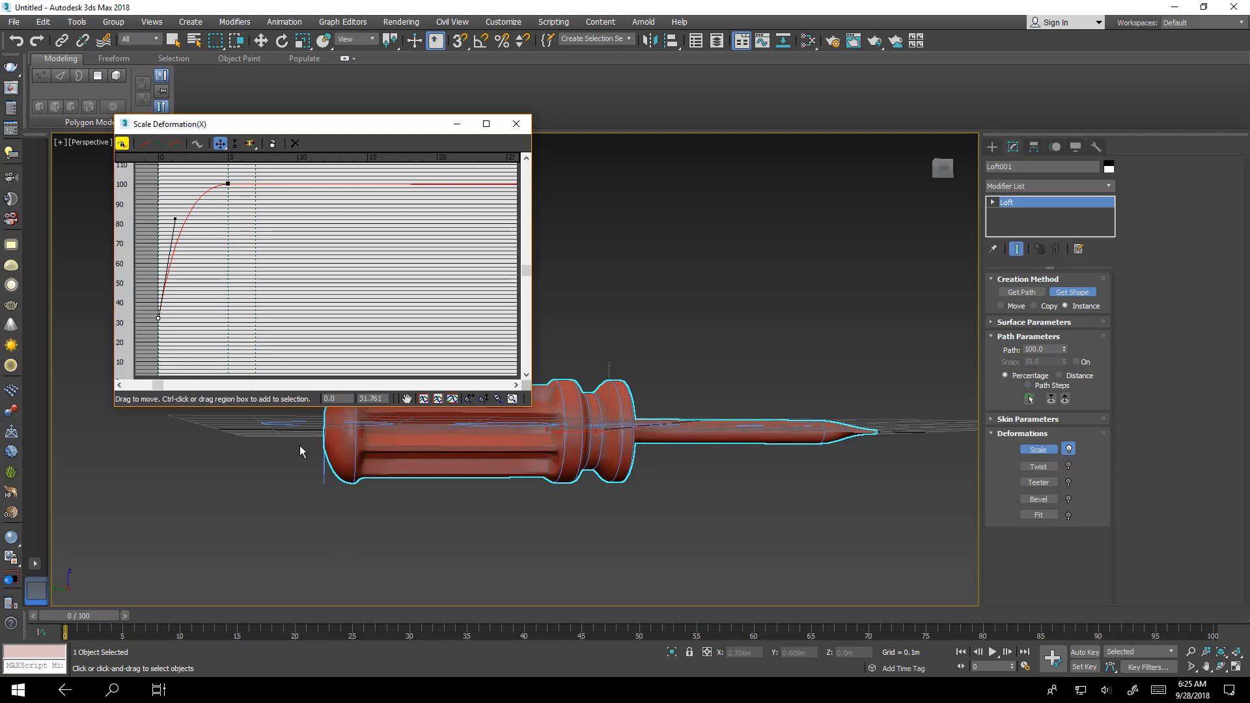
- Tilt the first point's Bezier handle closer to vertical to reshape the handle's rounded end
{"action": "middle_click_drag", "start_coordinate": [300, 445], "coordinate": [354, 453], "text": "alt"}
{"action": "middle_click_drag", "start_coordinate": [374, 460], "coordinate": [384, 477], "text": "alt"}
{"action": "mouse_move", "coordinate": [174, 220]}
{"action": "left_mouse_down"}
{"action": "mouse_move", "coordinate": [161, 233]}
{"action": "mouse_move", "coordinate": [165, 221]}
{"action": "left_mouse_up"}
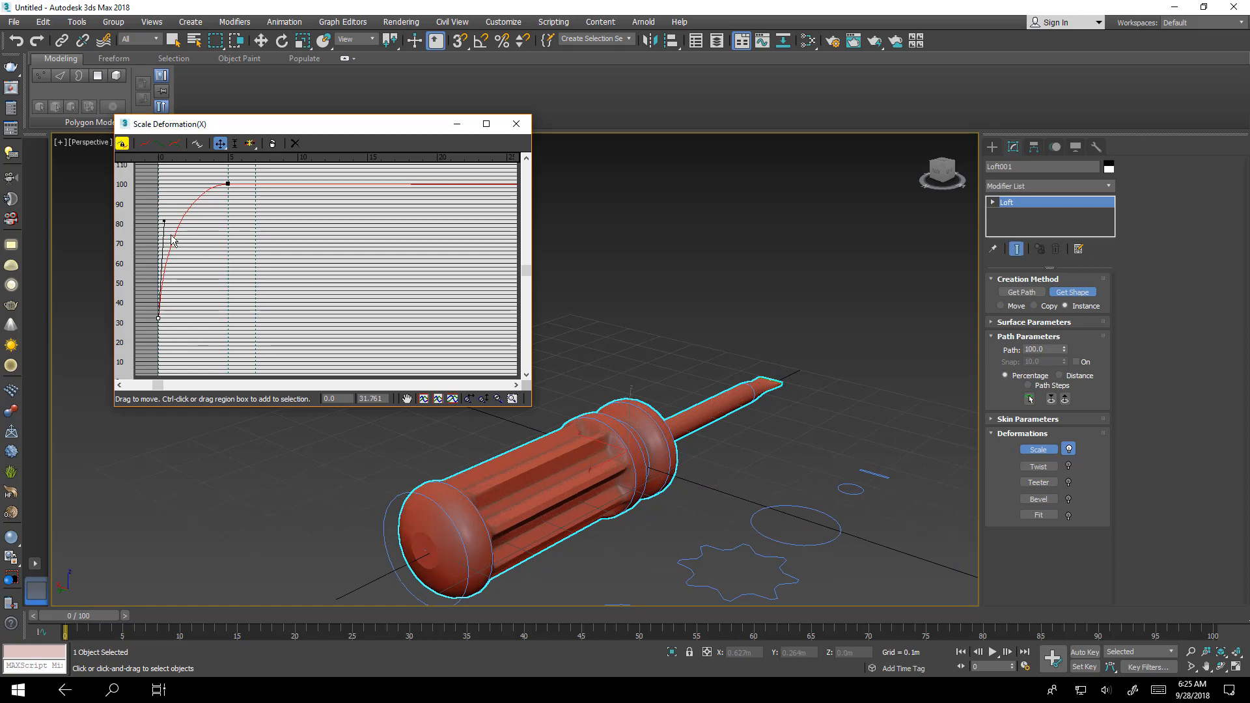
{"action": "middle_click_drag", "start_coordinate": [498, 524], "coordinate": [478, 549], "text": "alt"}
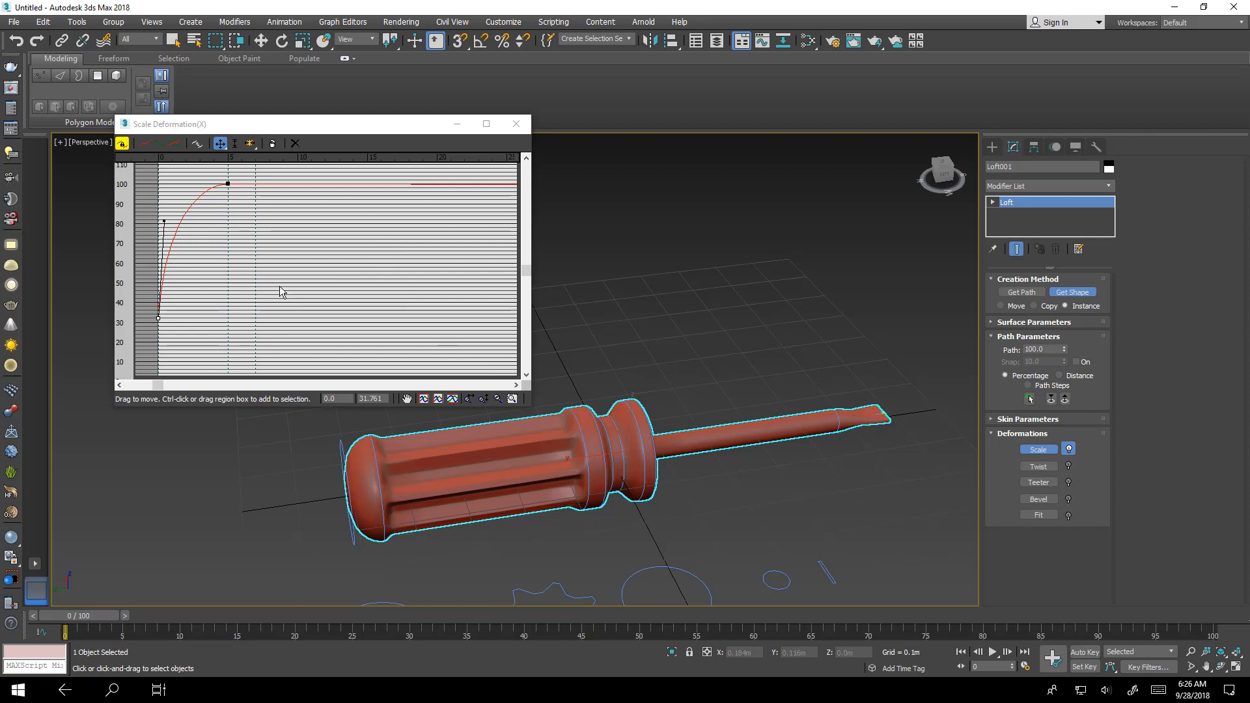
{"action": "left_click_drag", "start_coordinate": [533, 252], "coordinate": [662, 248]}
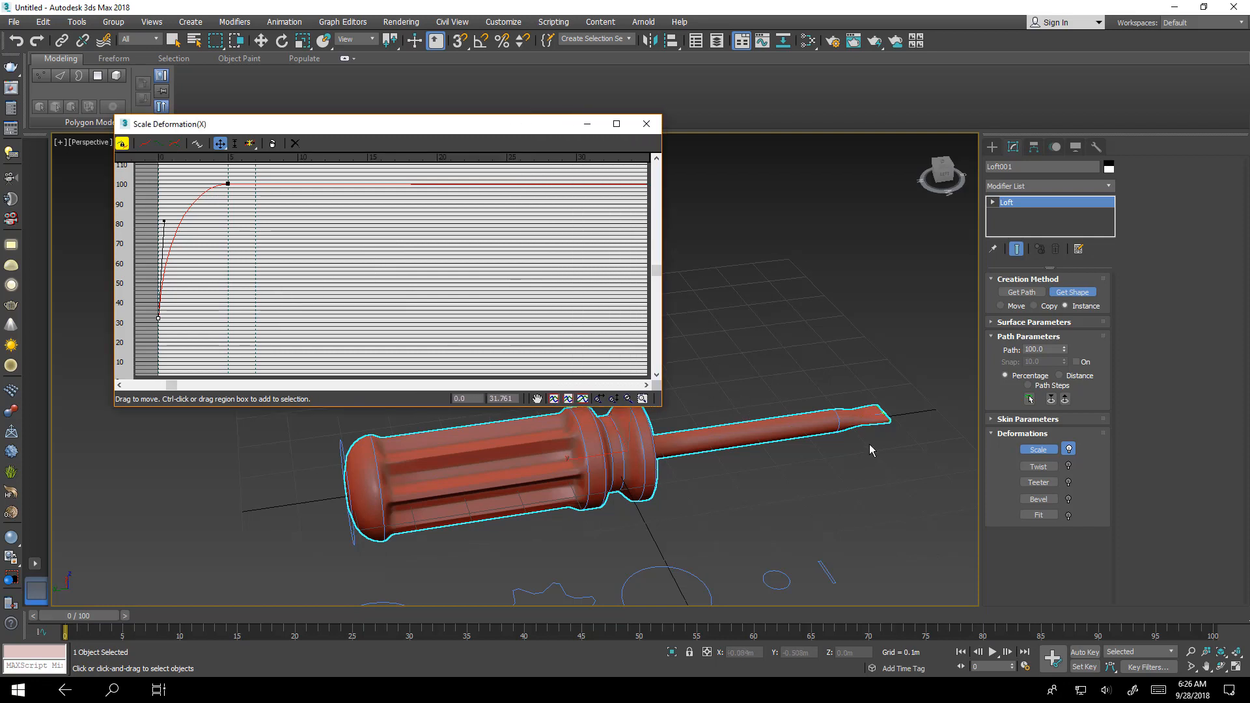
{"action": "middle_click_drag", "start_coordinate": [868, 443], "coordinate": [708, 541], "text": "alt"}
{"action": "scroll", "coordinate": [708, 499], "scroll_direction": "up", "scroll_amount": 4}
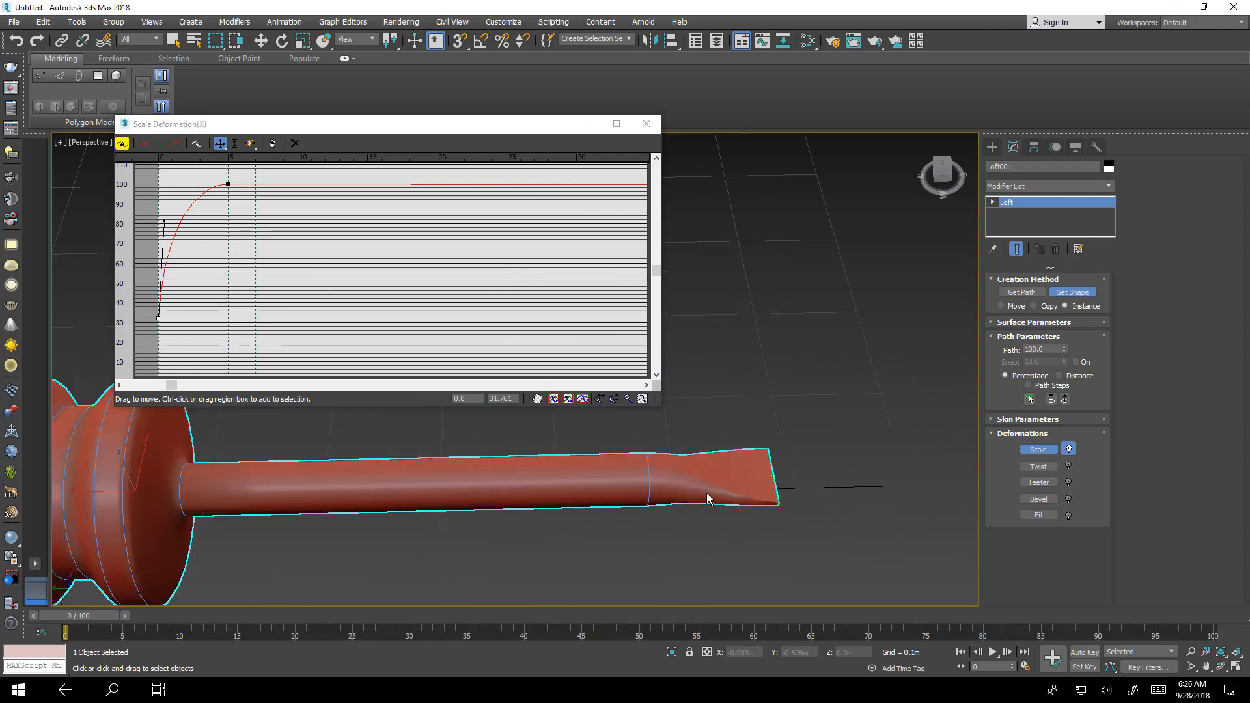
- Inspect the cross-section shape at the shaft's narrowing in Shape sub-object mode, then return to the loft level
{"action": "scroll", "coordinate": [708, 499], "scroll_direction": "up", "scroll_amount": 2}
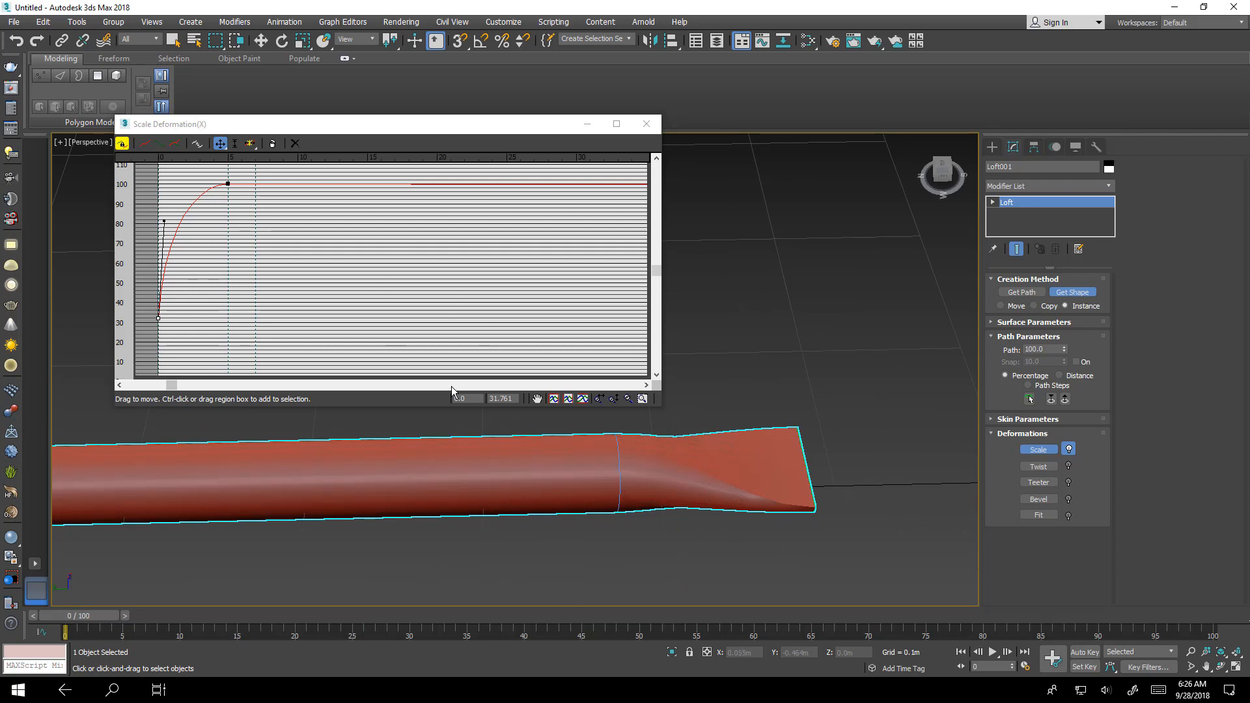
{"action": "key", "text": "w"}
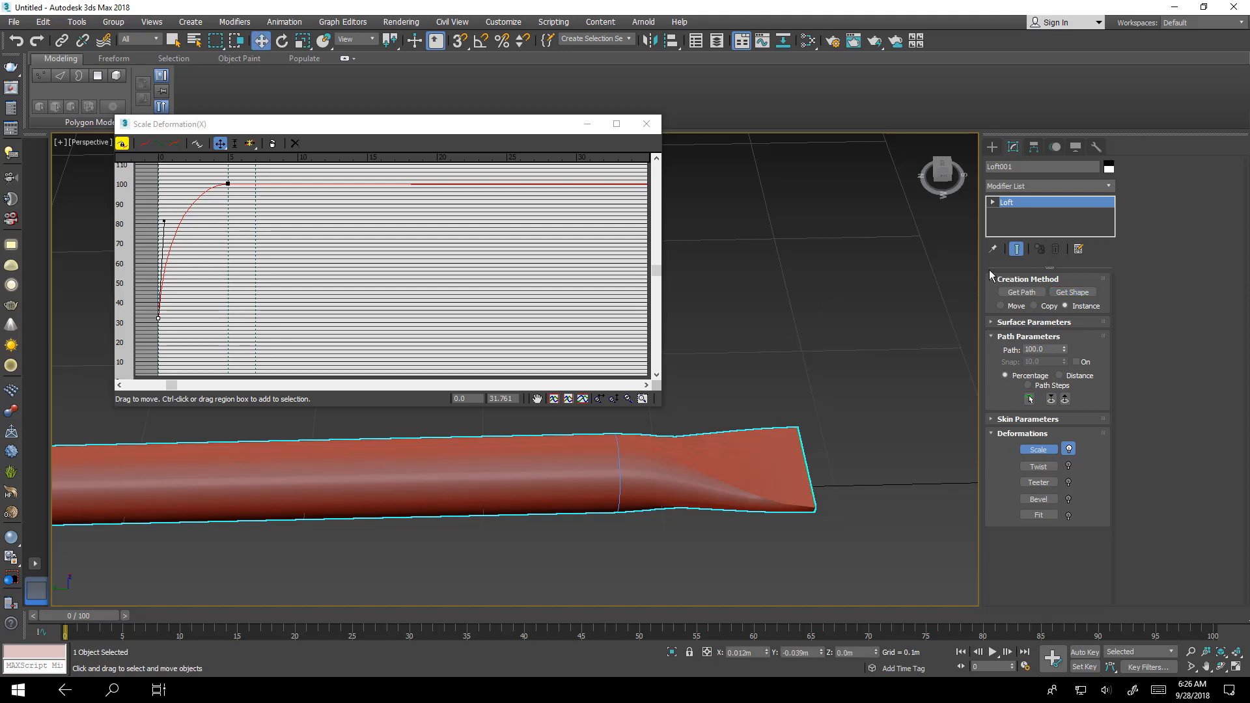
{"action": "left_click", "coordinate": [994, 202]}
{"action": "left_click", "coordinate": [1016, 214]}
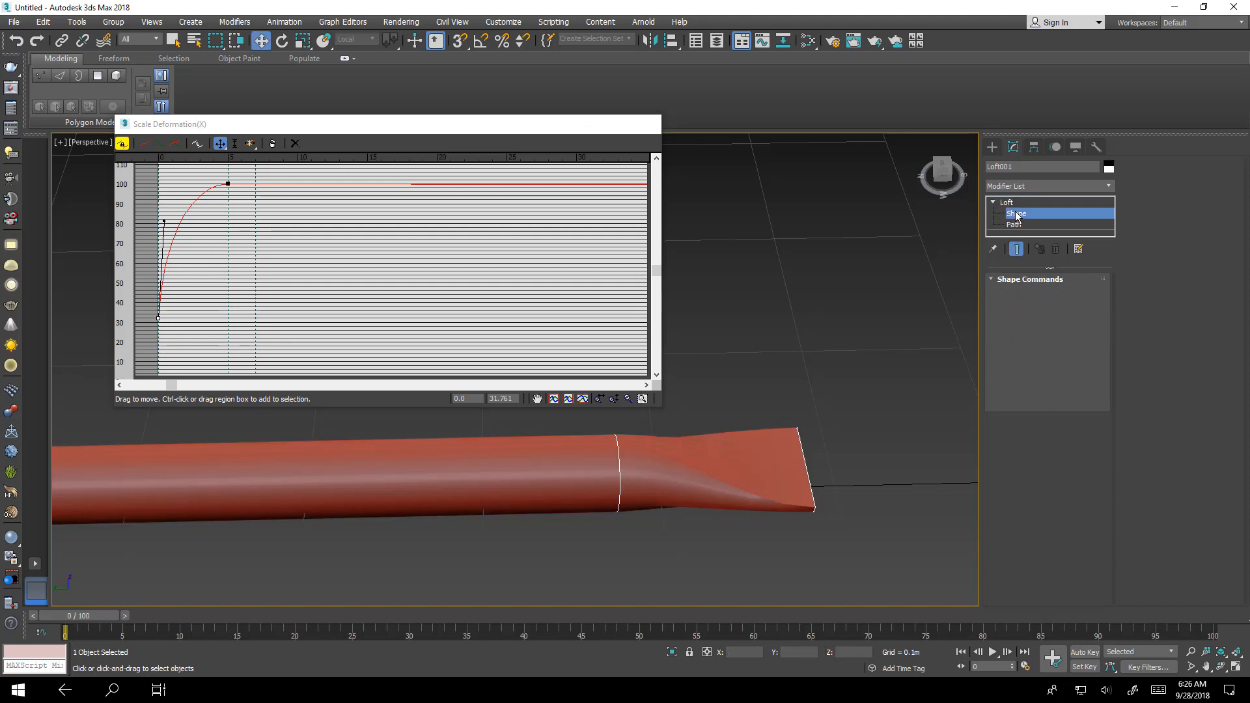
{"action": "left_click", "coordinate": [622, 501]}
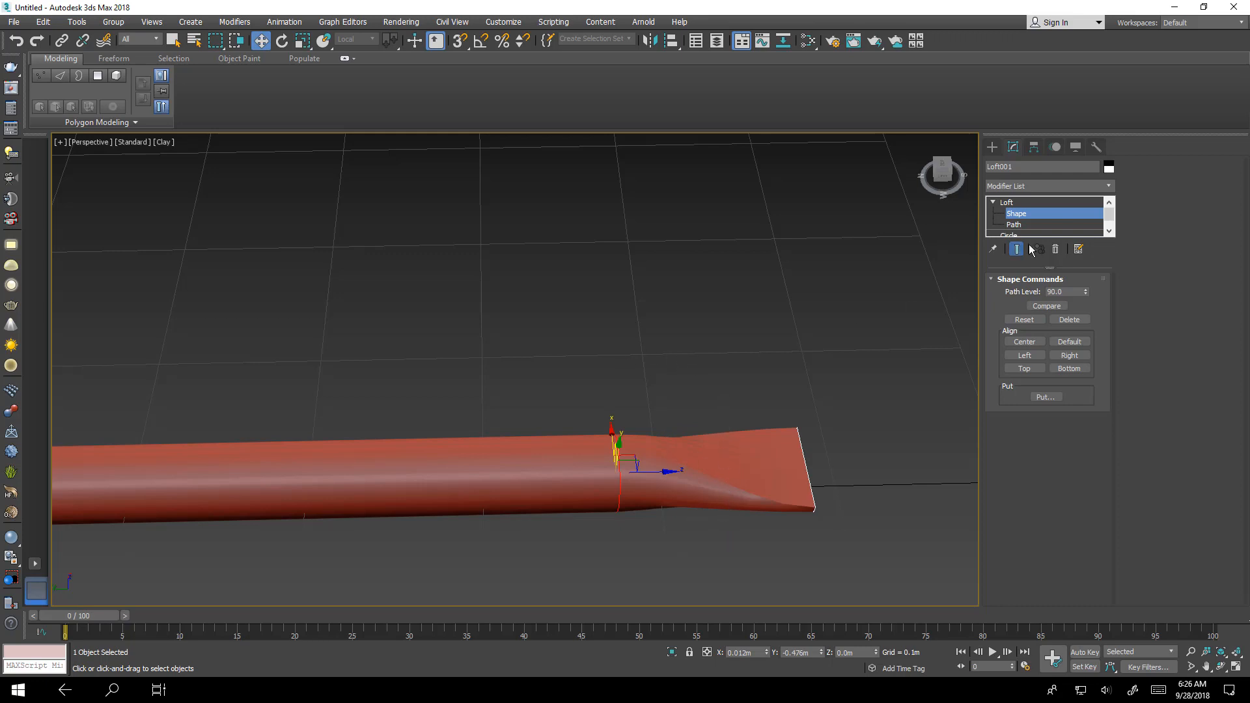
{"action": "left_click", "coordinate": [1031, 203]}
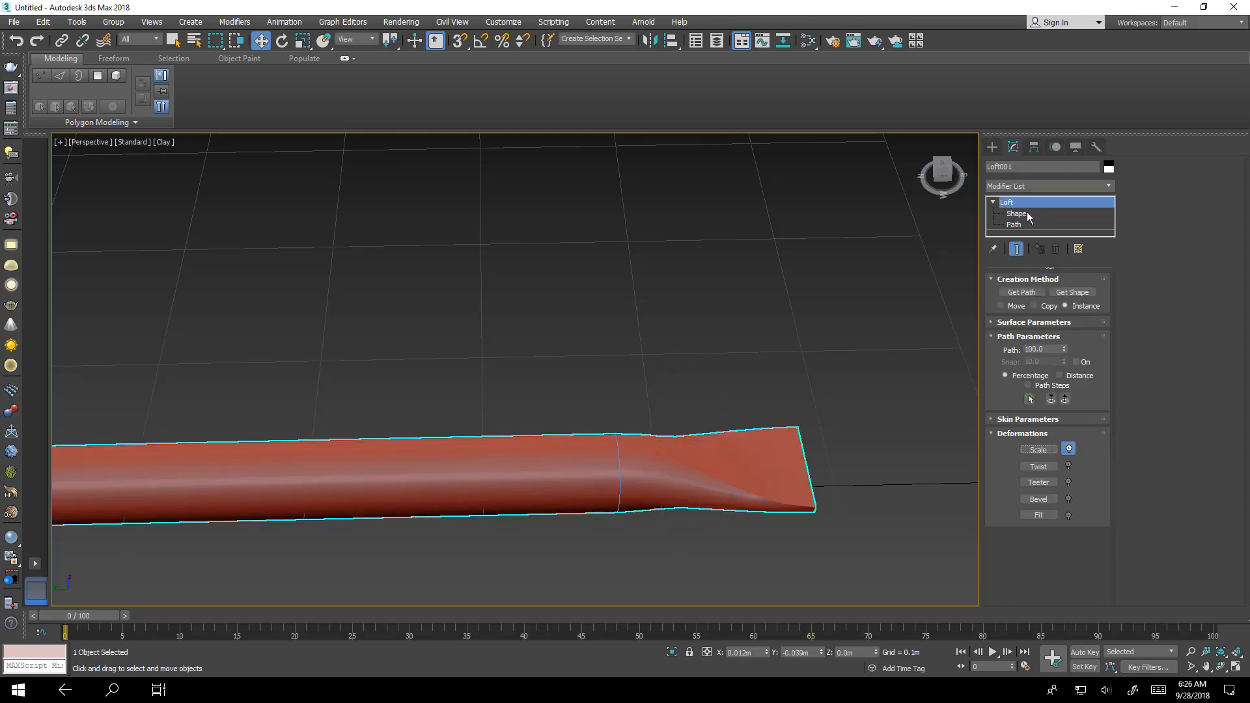
- In the Scale deformation graph, insert two control points near the end and raise one at about 93% to a scale of about 142
{"action": "left_click", "coordinate": [1038, 451]}
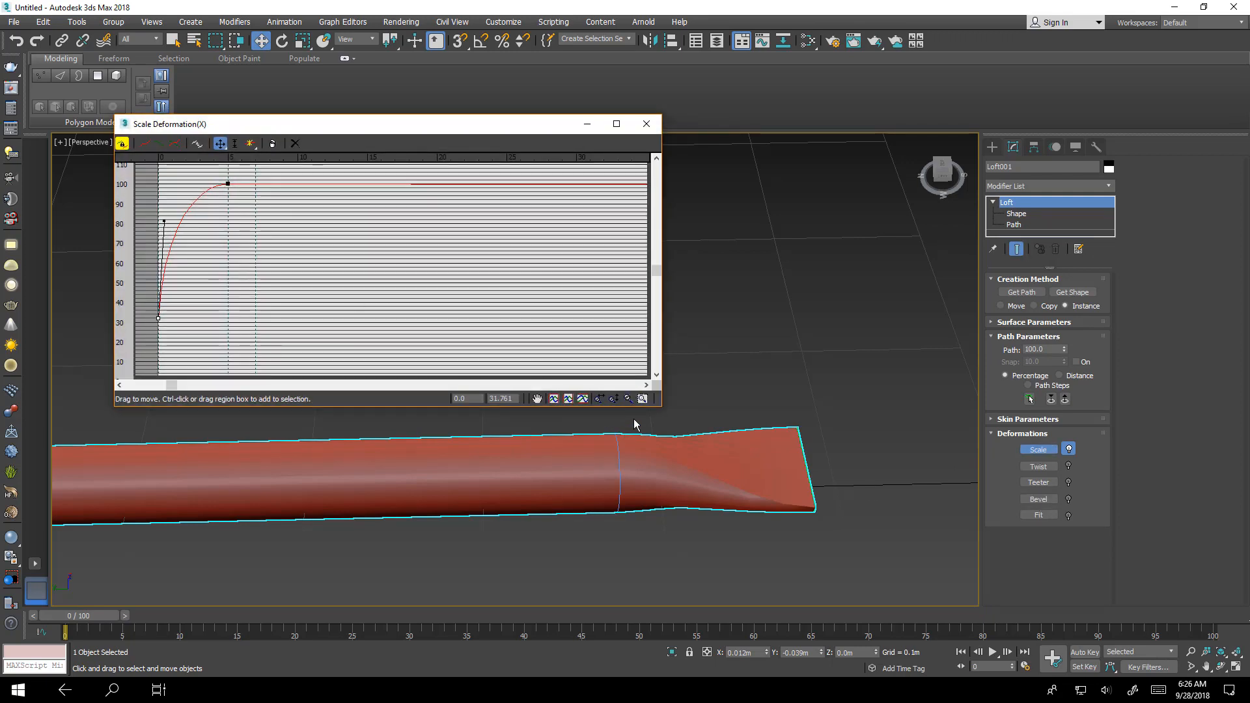
{"action": "left_click", "coordinate": [628, 399]}
{"action": "left_click_drag", "start_coordinate": [540, 294], "coordinate": [400, 500]}
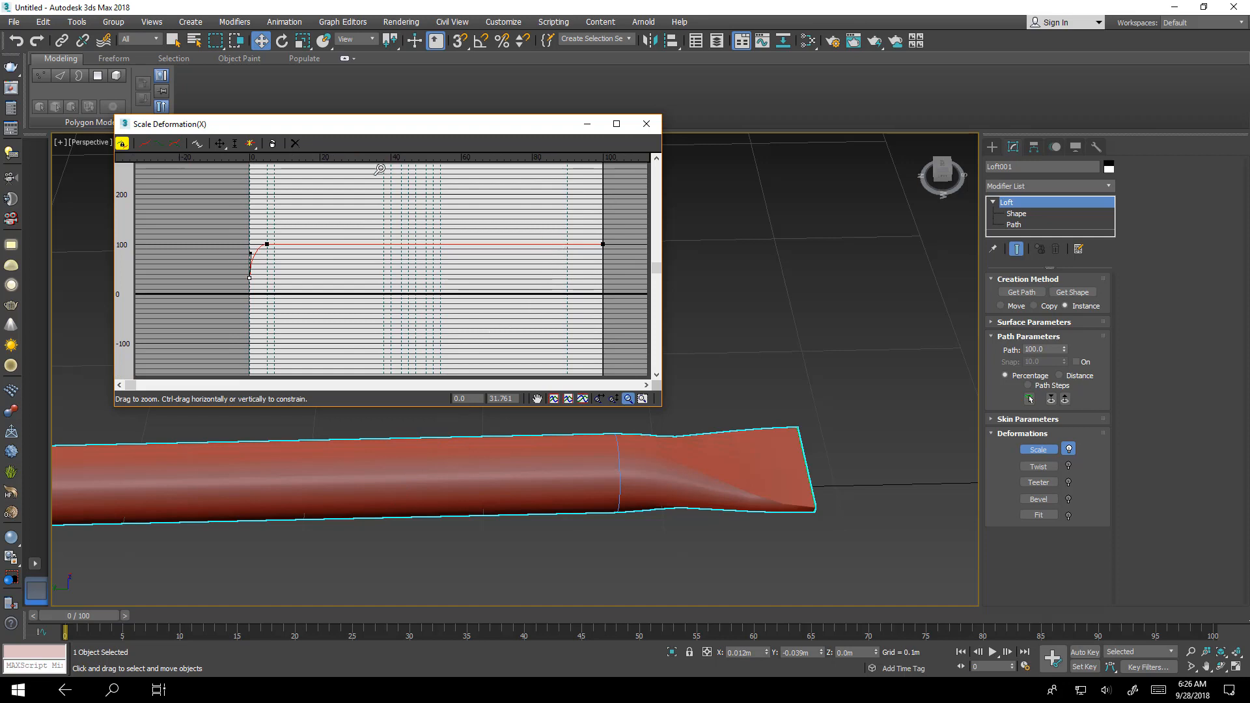
{"action": "left_click", "coordinate": [250, 144]}
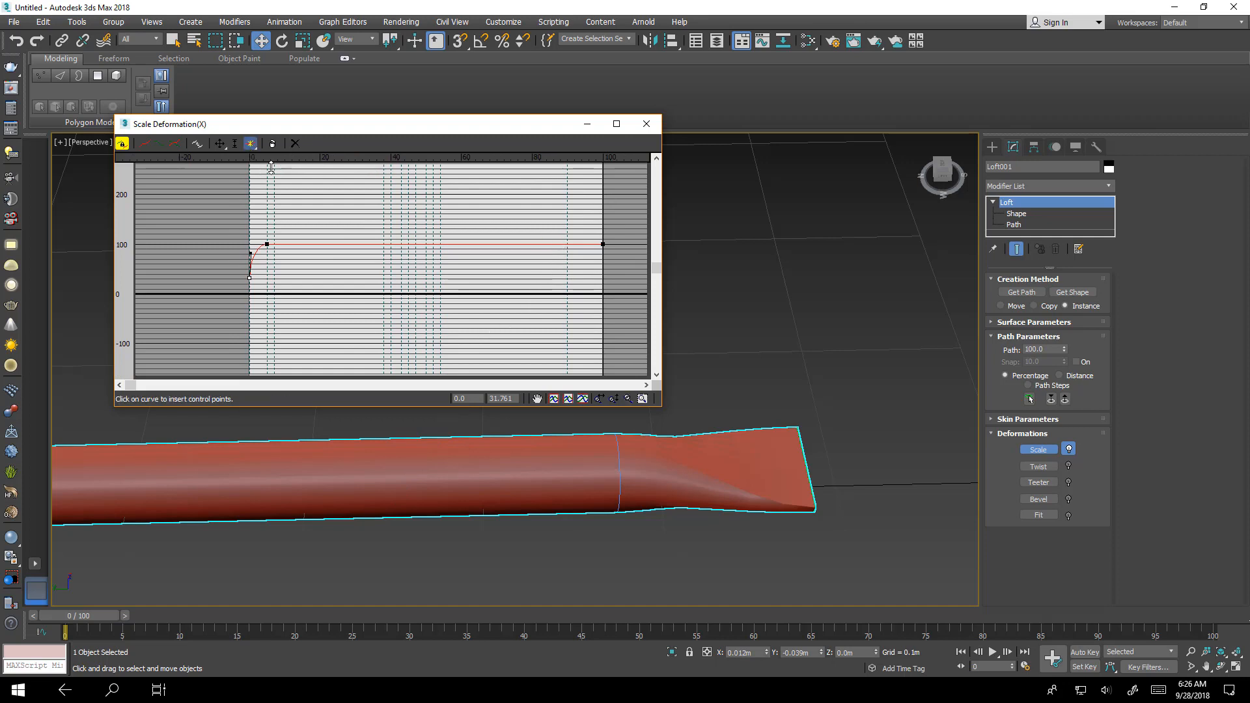
{"action": "left_click", "coordinate": [567, 245]}
{"action": "double_click", "coordinate": [471, 399]}
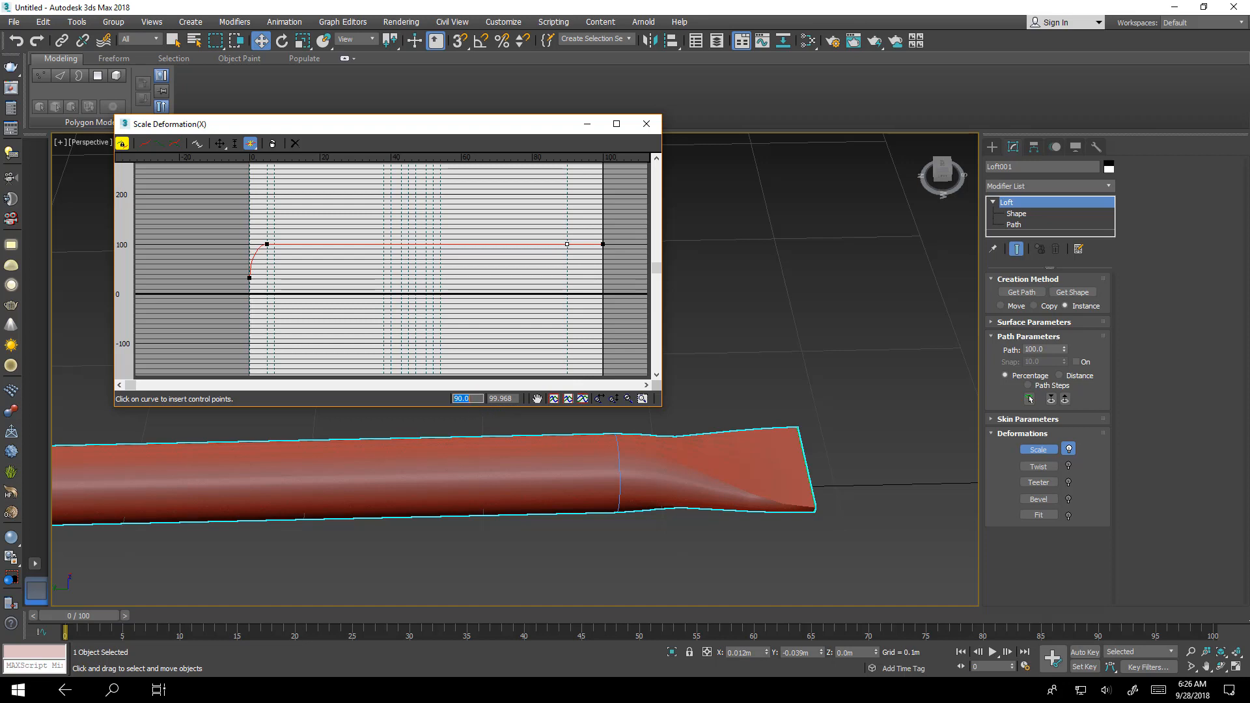
{"action": "left_click", "coordinate": [576, 243]}
{"action": "left_click", "coordinate": [221, 143]}
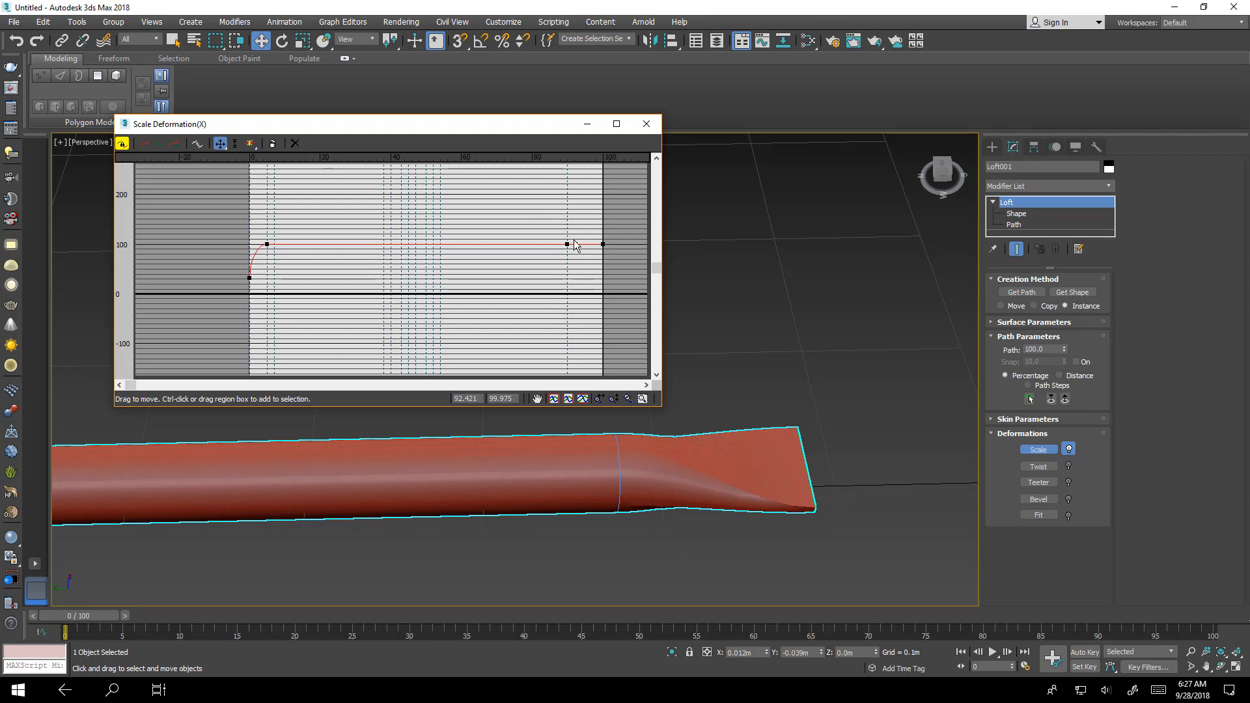
{"action": "left_click_drag", "start_coordinate": [576, 244], "coordinate": [577, 221]}
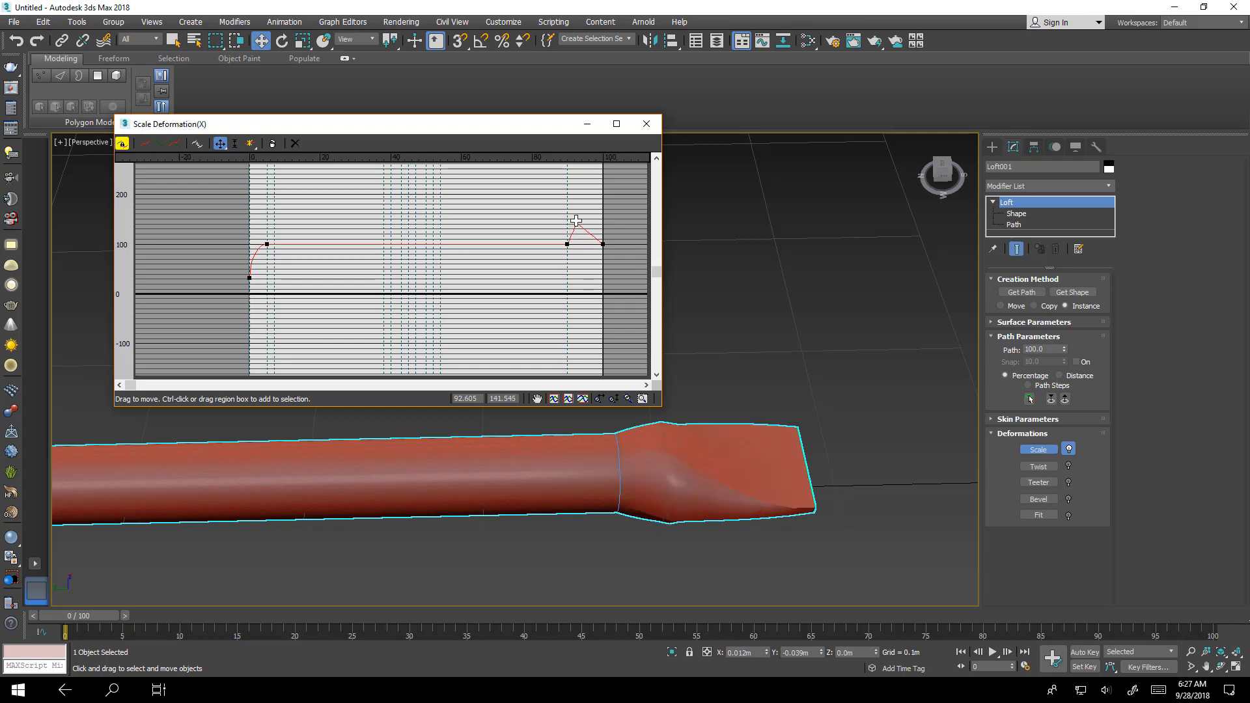
- Get the rectangle shape into the loft at path level 94
{"action": "middle_click_drag", "start_coordinate": [723, 475], "coordinate": [756, 488], "text": "alt"}
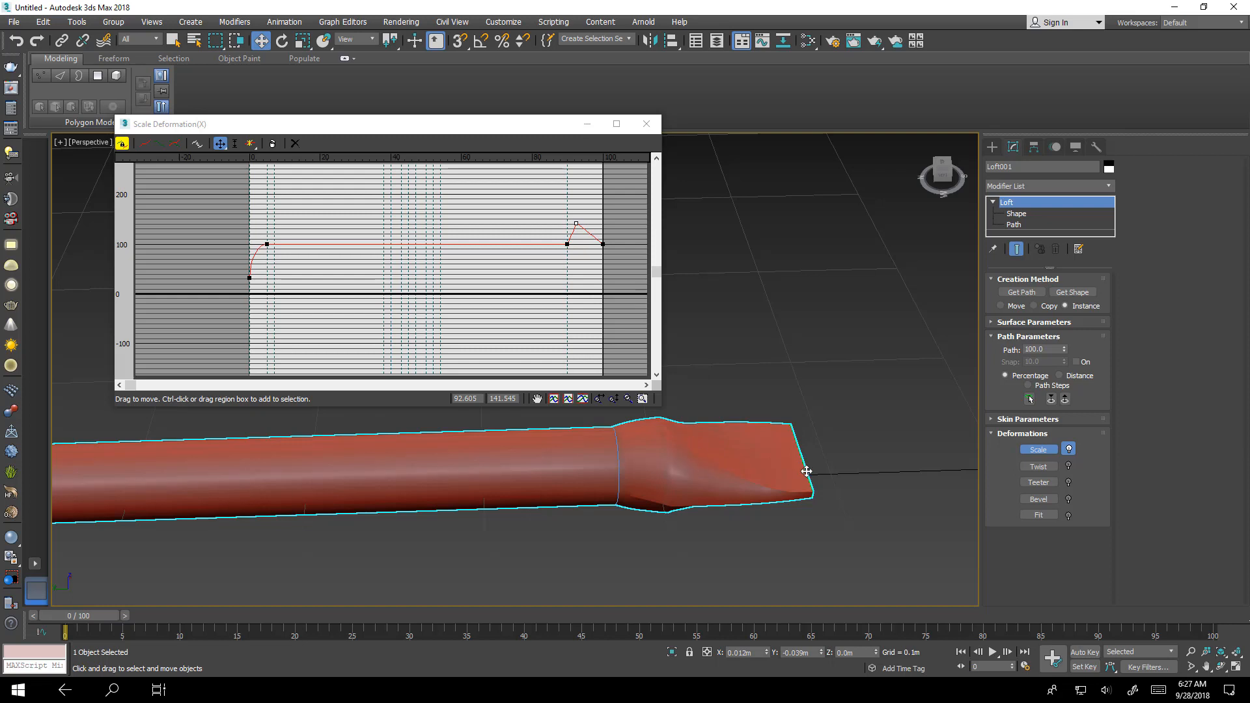
{"action": "scroll", "coordinate": [807, 471], "scroll_direction": "down", "scroll_amount": 10}
{"action": "scroll", "coordinate": [788, 528], "scroll_direction": "up", "scroll_amount": 2}
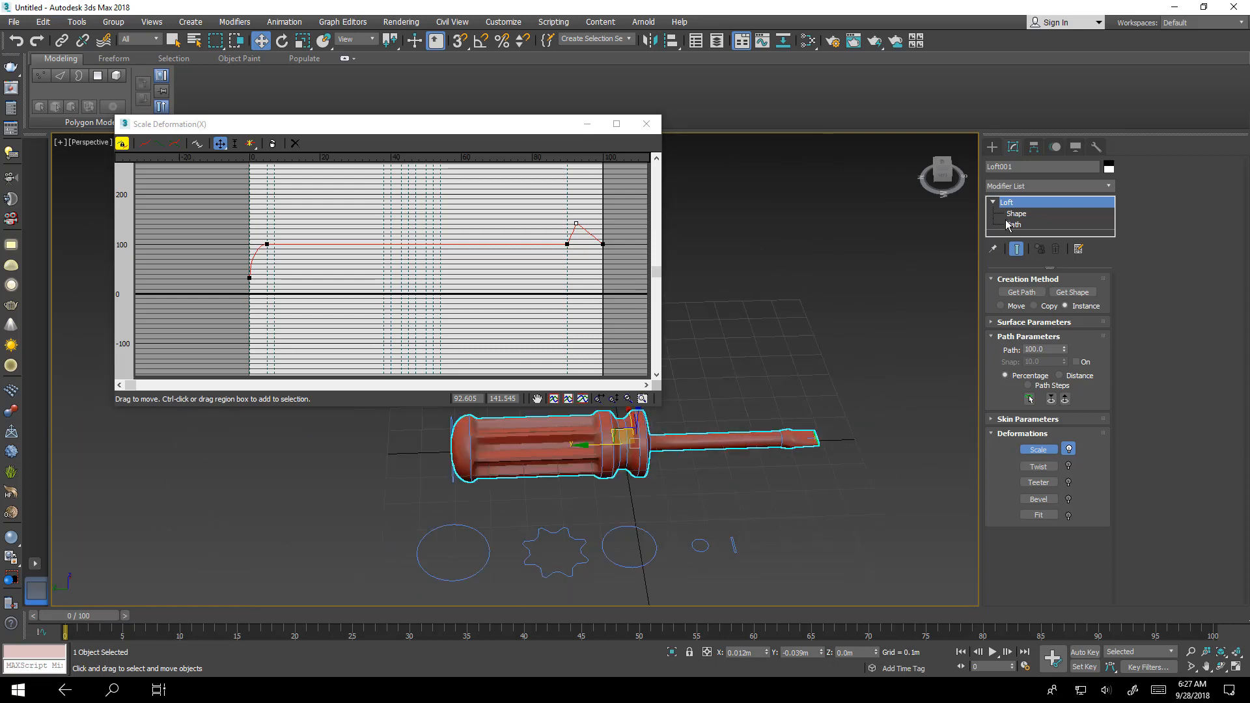
{"action": "left_click", "coordinate": [1072, 292]}
{"action": "left_click", "coordinate": [1042, 349]}
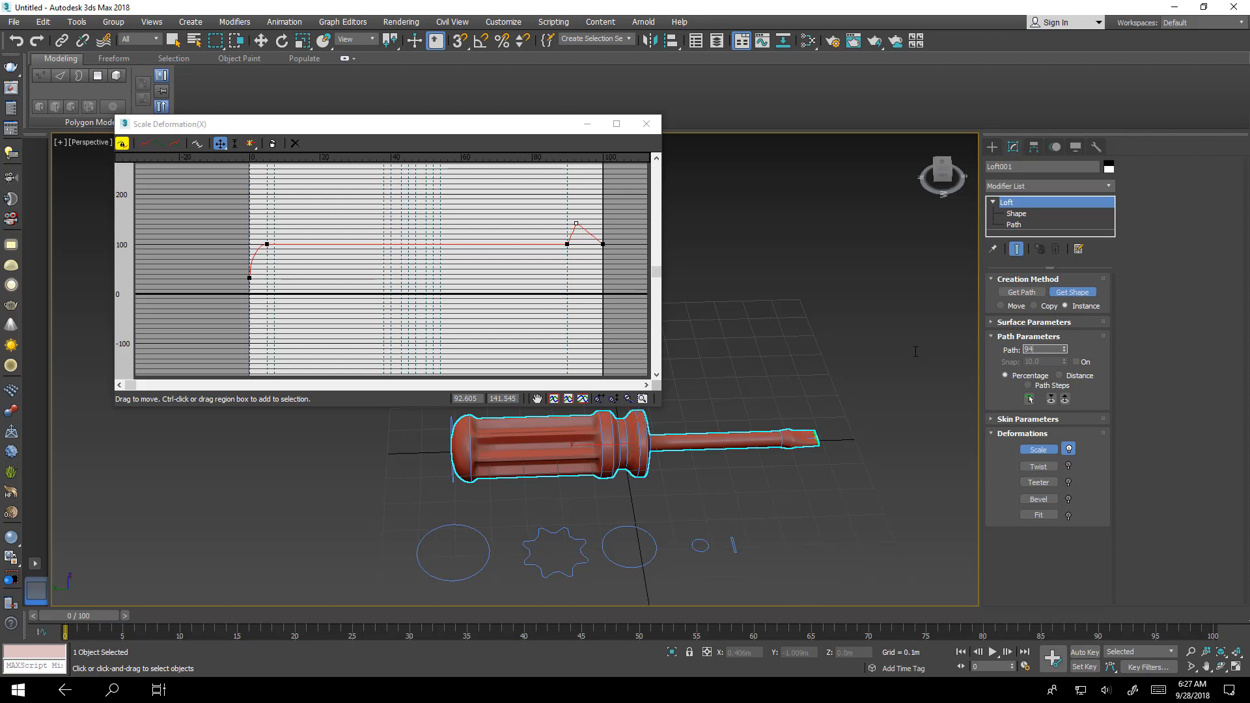
{"action": "key", "text": "Return"}
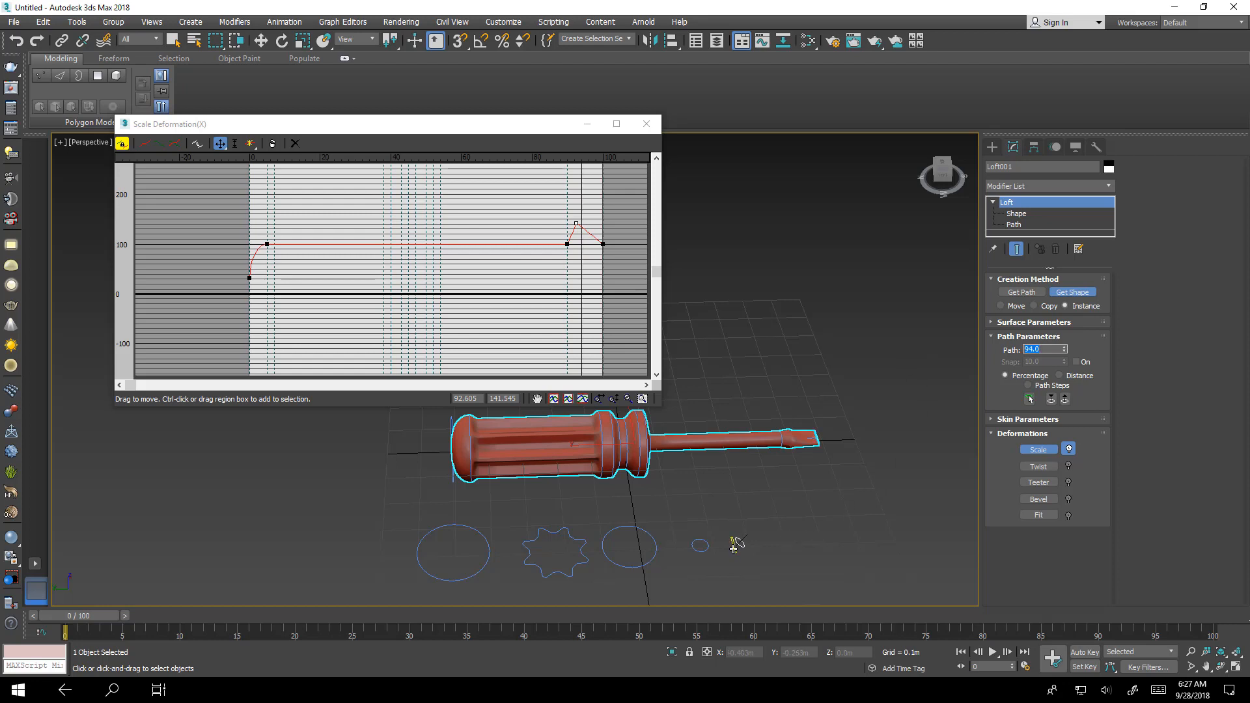
{"action": "scroll", "coordinate": [842, 454], "scroll_direction": "up", "scroll_amount": 3}
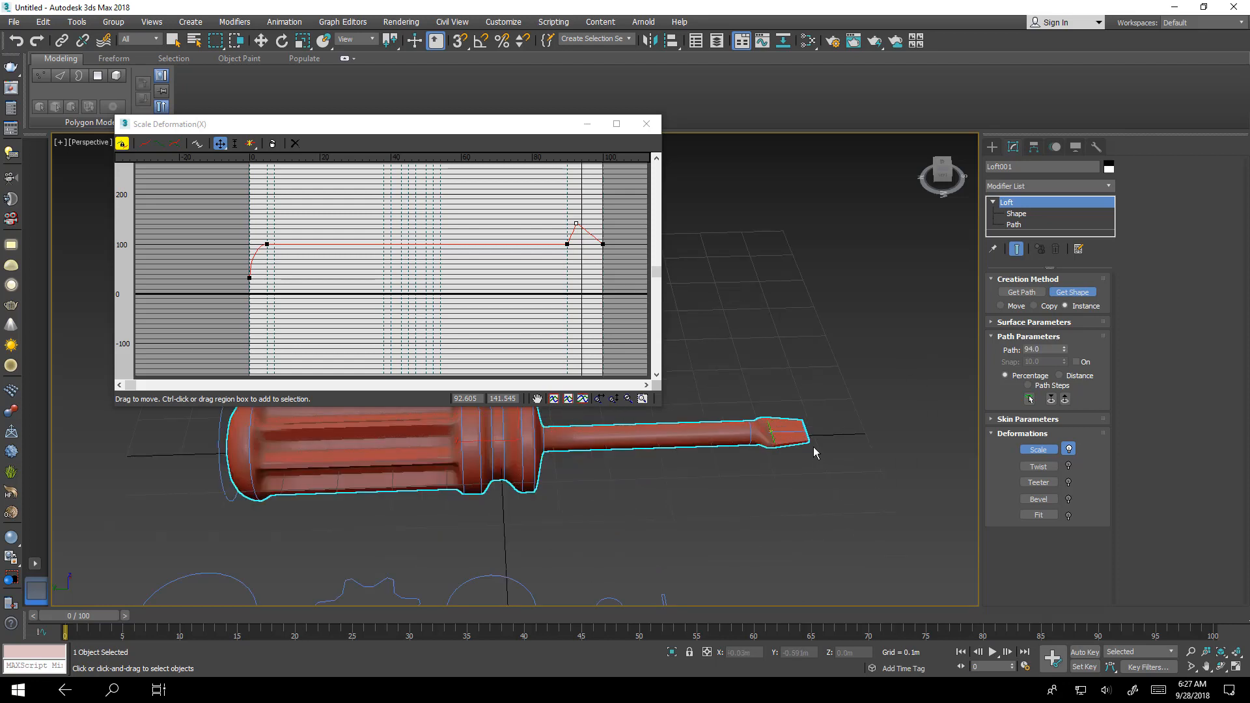
{"action": "scroll", "coordinate": [815, 447], "scroll_direction": "up", "scroll_amount": 4}
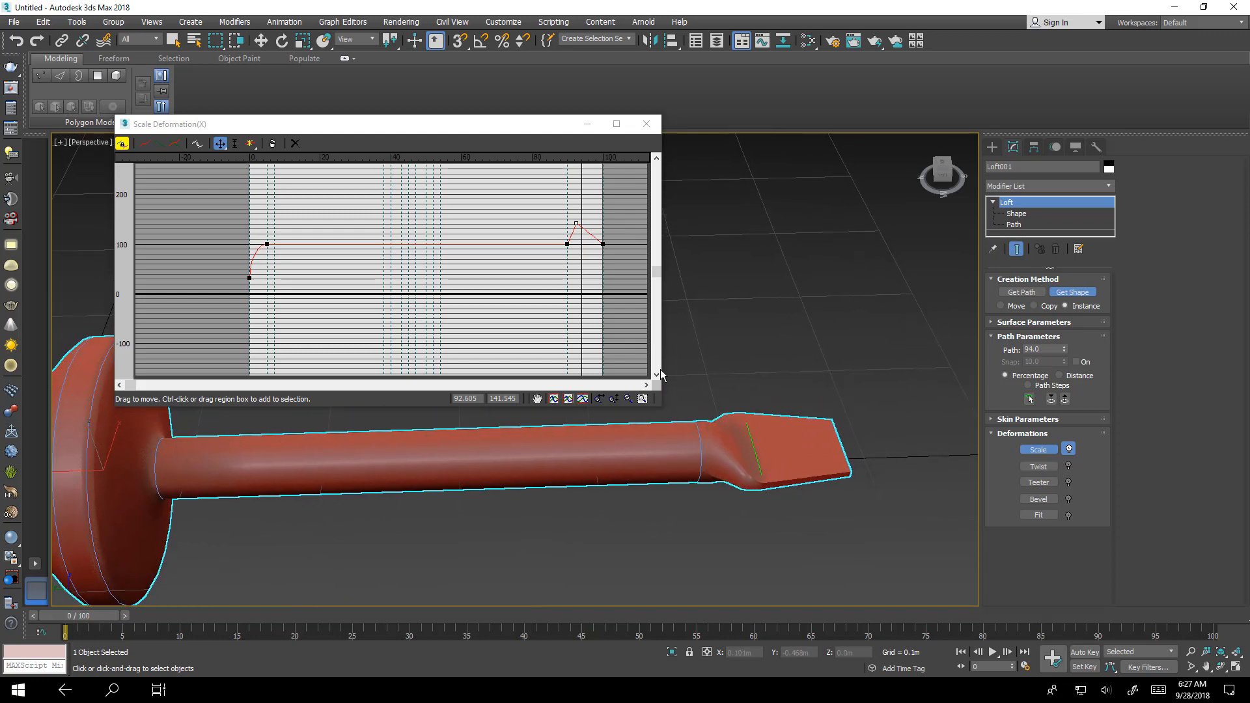
{"action": "mouse_move", "coordinate": [653, 447]}
{"action": "middle_mouse_down", "text": "alt"}
{"action": "mouse_move", "coordinate": [620, 456]}
{"action": "mouse_move", "coordinate": [631, 415]}
{"action": "mouse_move", "coordinate": [659, 536]}
{"action": "mouse_move", "coordinate": [645, 510]}
{"action": "mouse_move", "coordinate": [677, 394]}
{"action": "mouse_move", "coordinate": [667, 462]}
{"action": "mouse_move", "coordinate": [639, 435]}
{"action": "middle_mouse_up", "text": "alt"}
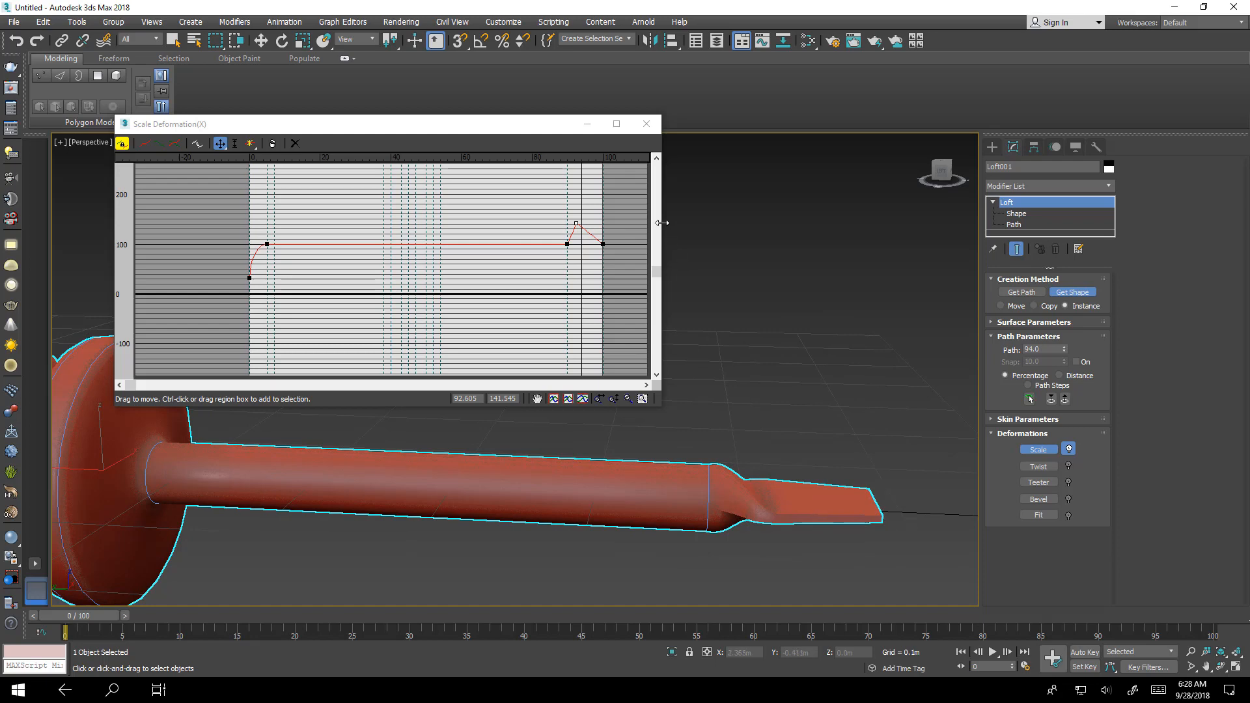
- Select the tip cross-section shape at path level 100 and scale it down
{"action": "left_click", "coordinate": [588, 124]}
{"action": "middle_click_drag", "start_coordinate": [823, 432], "coordinate": [982, 316], "text": "alt"}
{"action": "key", "text": "w"}
{"action": "left_click", "coordinate": [1016, 214]}
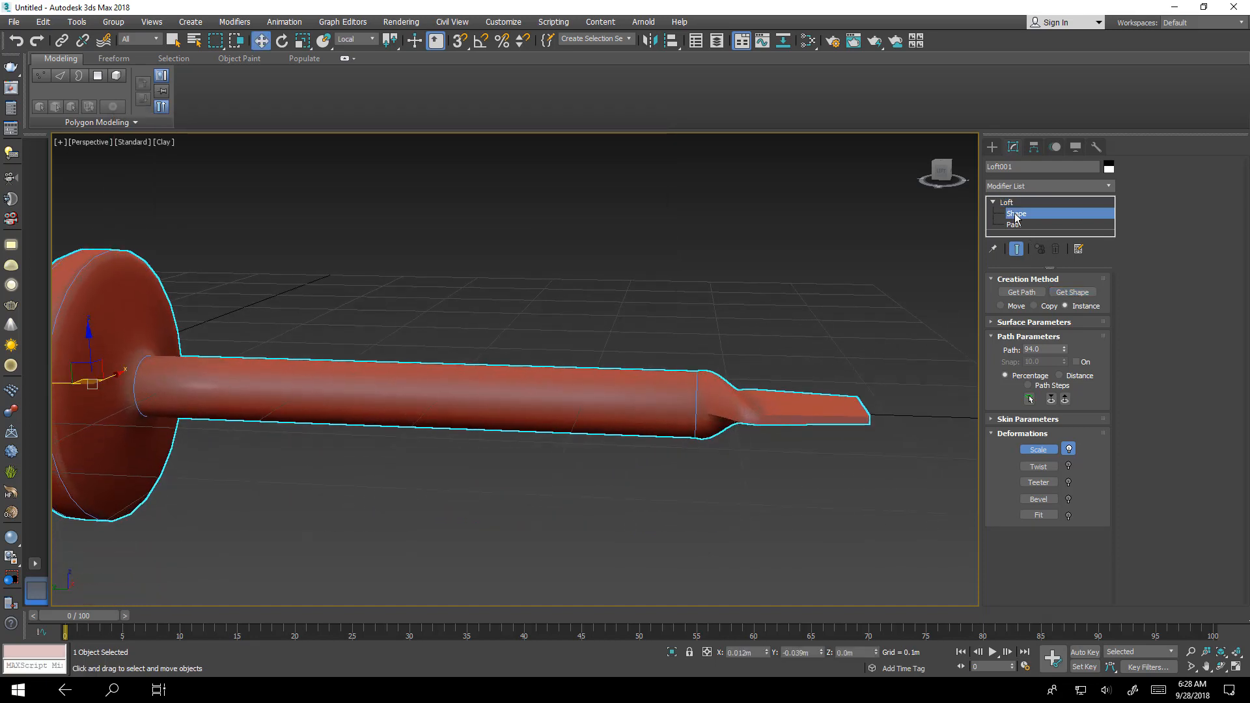
{"action": "middle_click_drag", "start_coordinate": [841, 484], "coordinate": [806, 541], "text": "alt"}
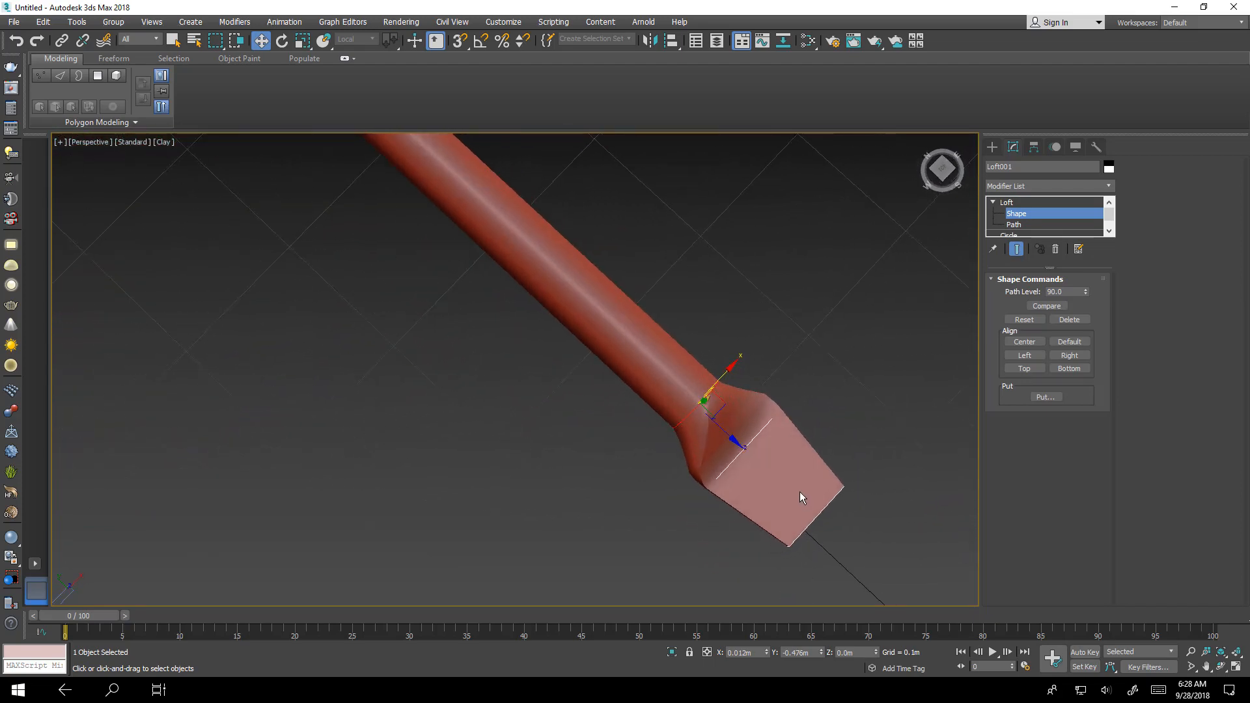
{"action": "mouse_move", "coordinate": [724, 429]}
{"action": "left_mouse_down"}
{"action": "mouse_move", "coordinate": [709, 409]}
{"action": "mouse_move", "coordinate": [735, 436]}
{"action": "left_mouse_up"}
{"action": "left_click", "coordinate": [753, 440]}
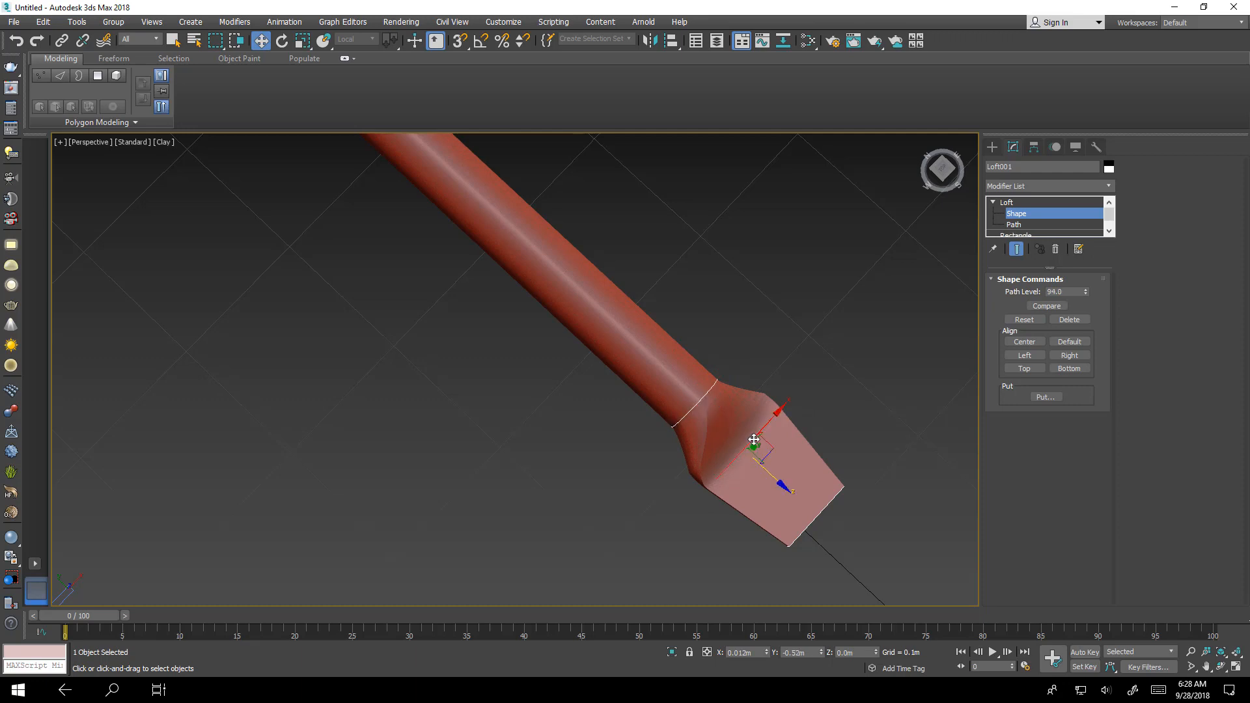
{"action": "left_click", "coordinate": [806, 531]}
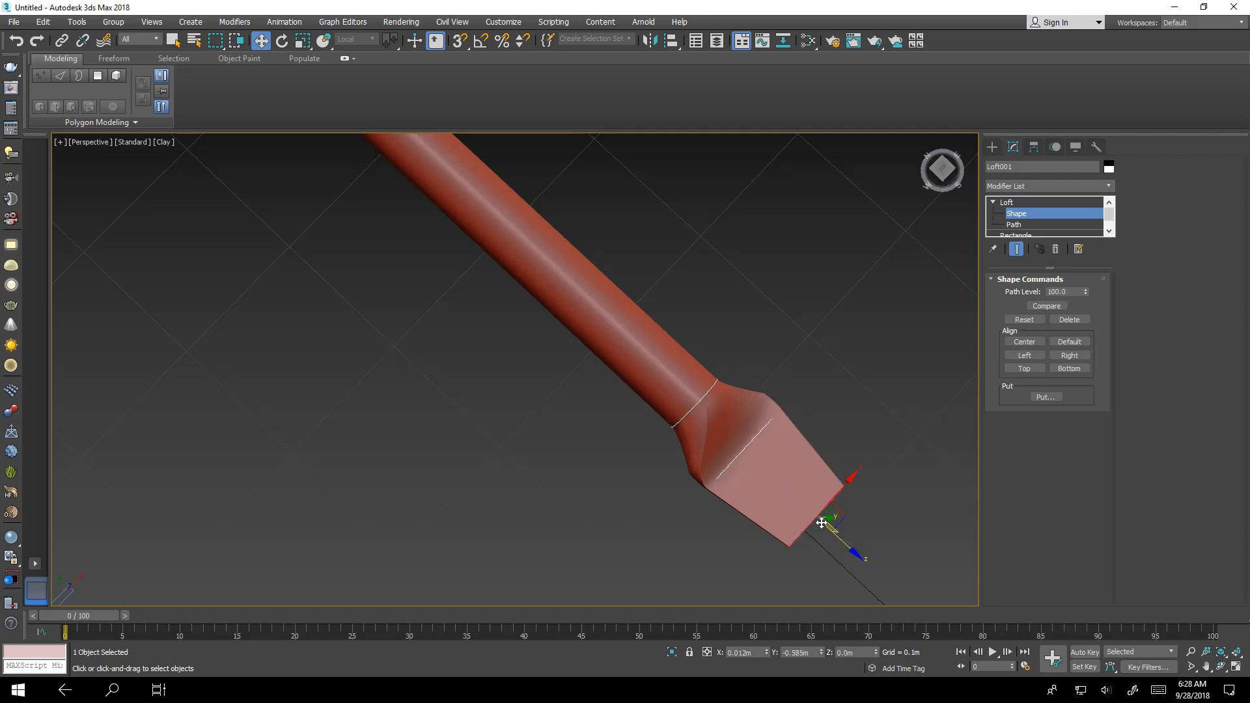
{"action": "middle_click_drag", "start_coordinate": [777, 529], "coordinate": [803, 464], "text": "alt"}
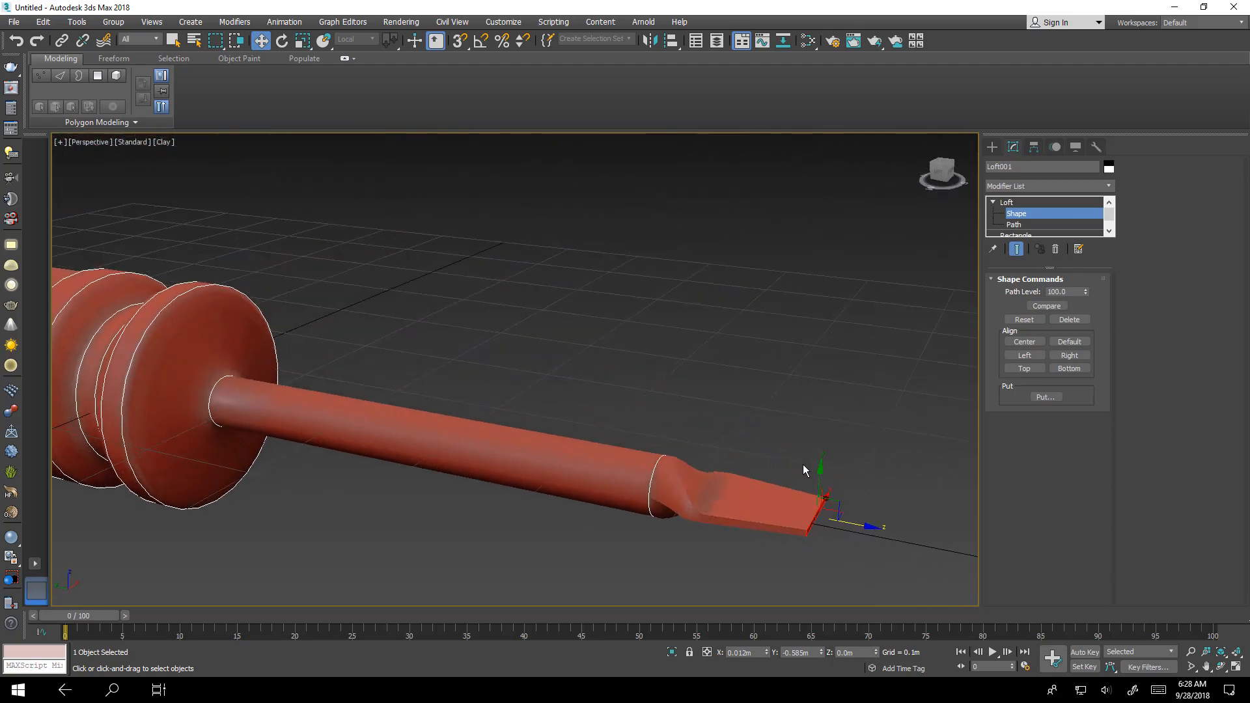
{"action": "key", "text": "r"}
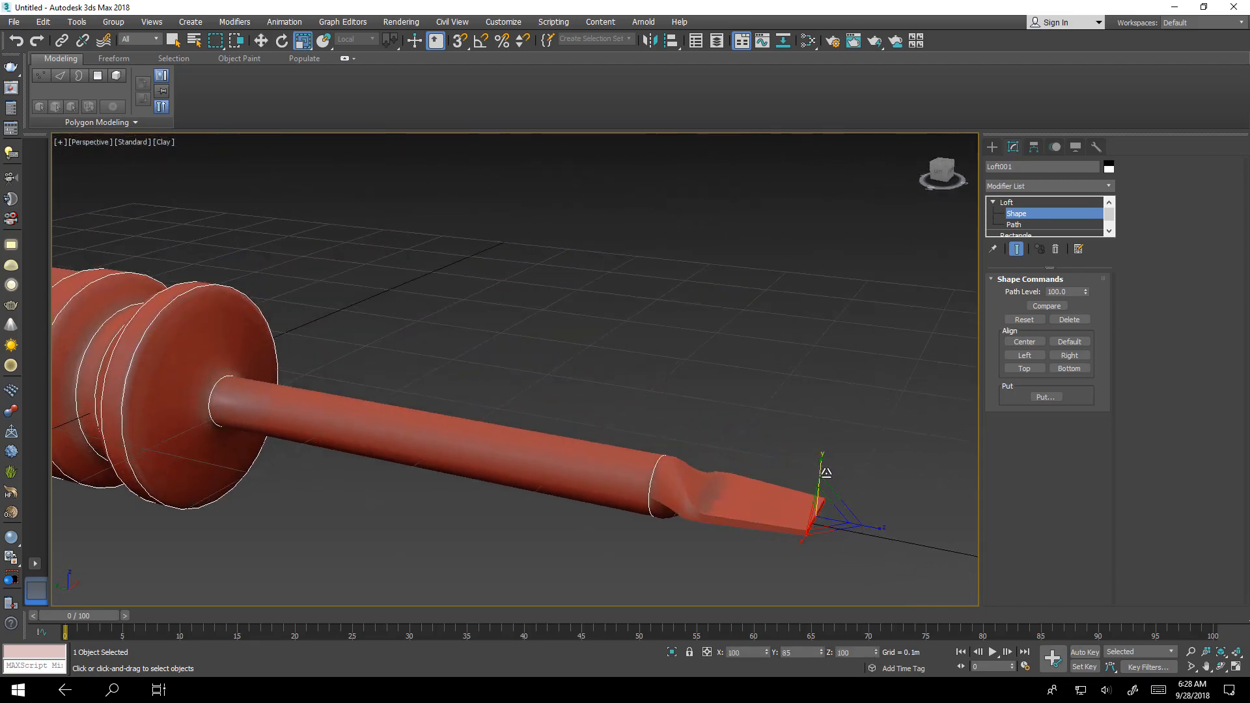
{"action": "middle_click_drag", "start_coordinate": [829, 481], "coordinate": [805, 519], "text": "alt"}
- Flatten the tip cross-section vertically to about 57 percent in Y
{"action": "scroll", "coordinate": [838, 508], "scroll_direction": "up", "scroll_amount": 3}
{"action": "scroll", "coordinate": [835, 515], "scroll_direction": "down", "scroll_amount": 3}
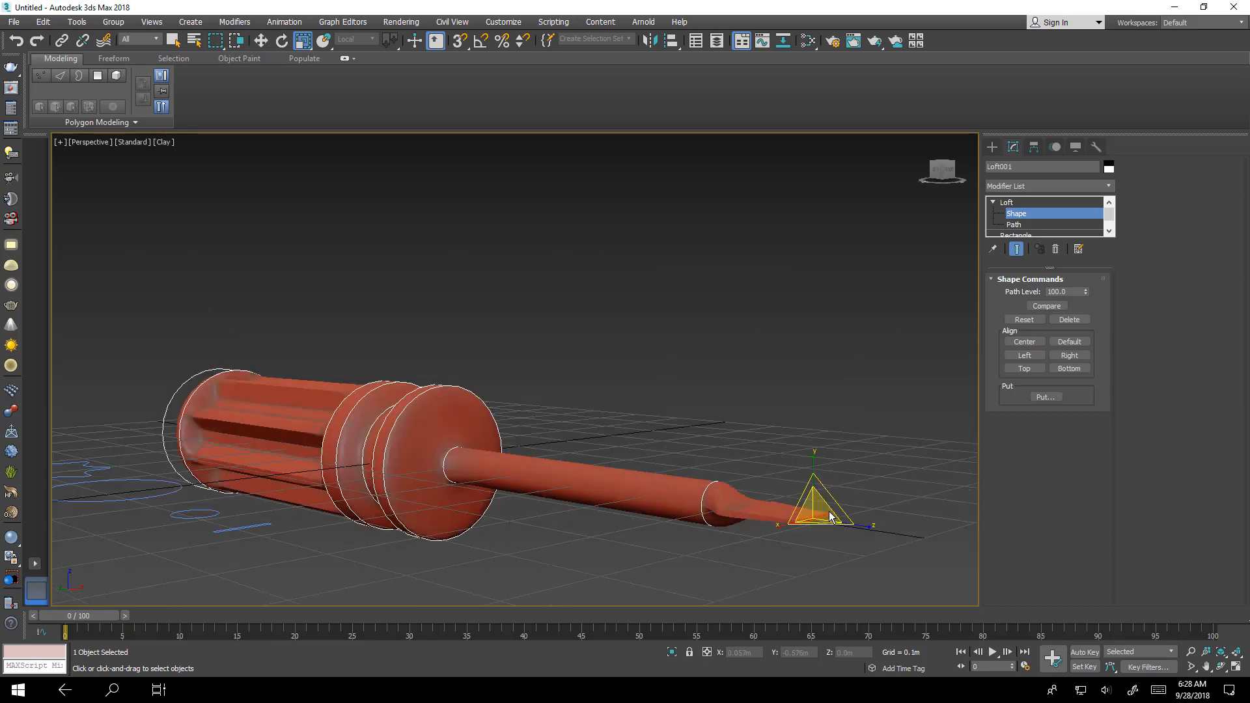
{"action": "key", "text": "z"}
{"action": "scroll", "coordinate": [776, 399], "scroll_direction": "up", "scroll_amount": 4}
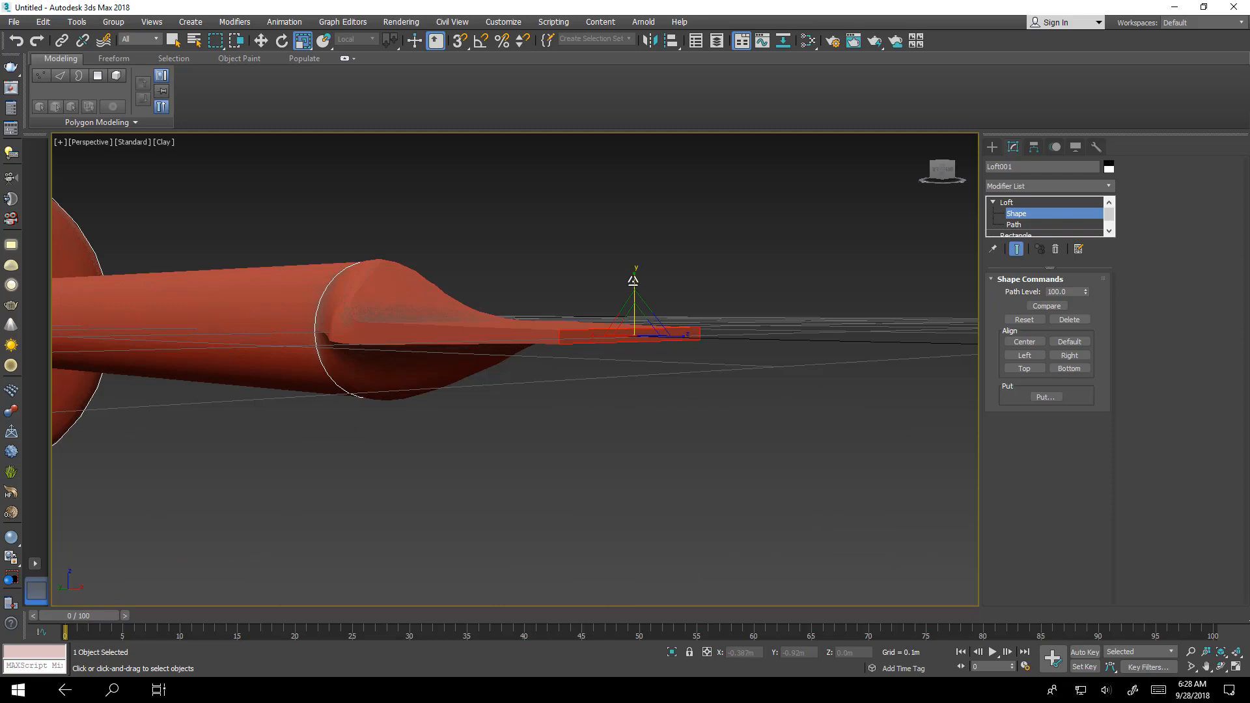
{"action": "left_click_drag", "start_coordinate": [633, 281], "coordinate": [640, 315]}
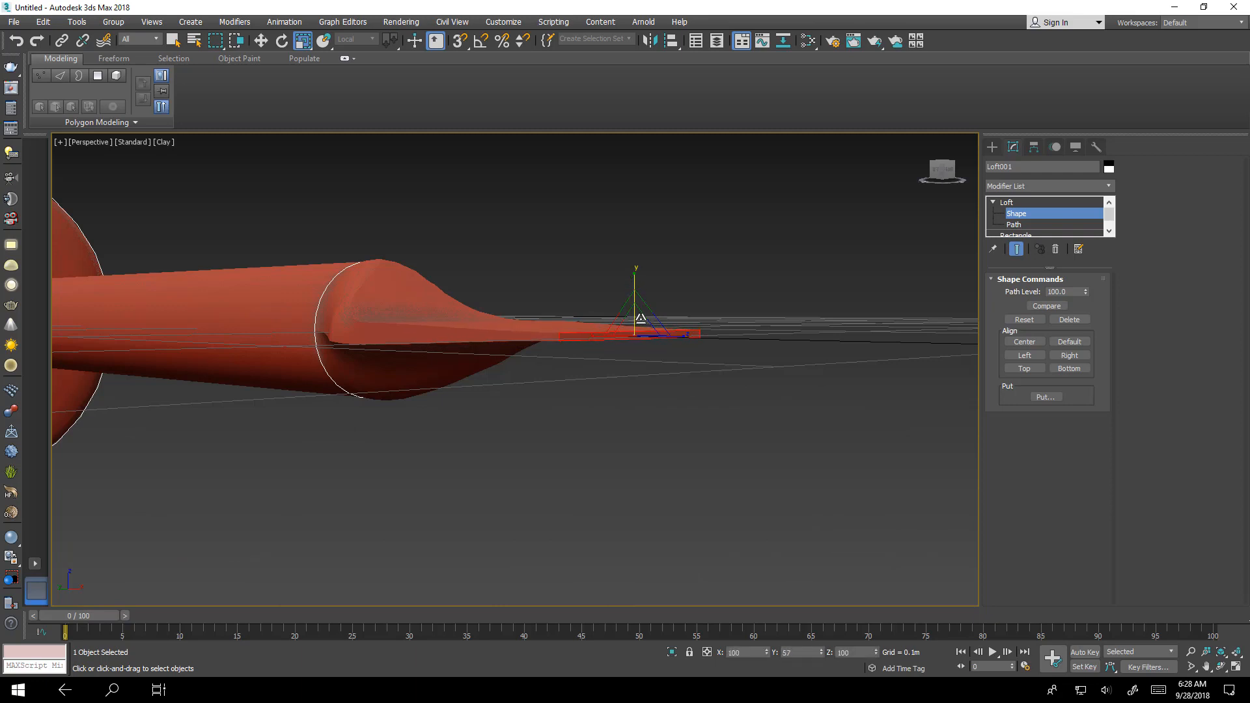
- Rotate the selected cross-section shape near the screwdriver tip
{"action": "middle_click_drag", "start_coordinate": [641, 319], "coordinate": [662, 376], "text": "alt"}
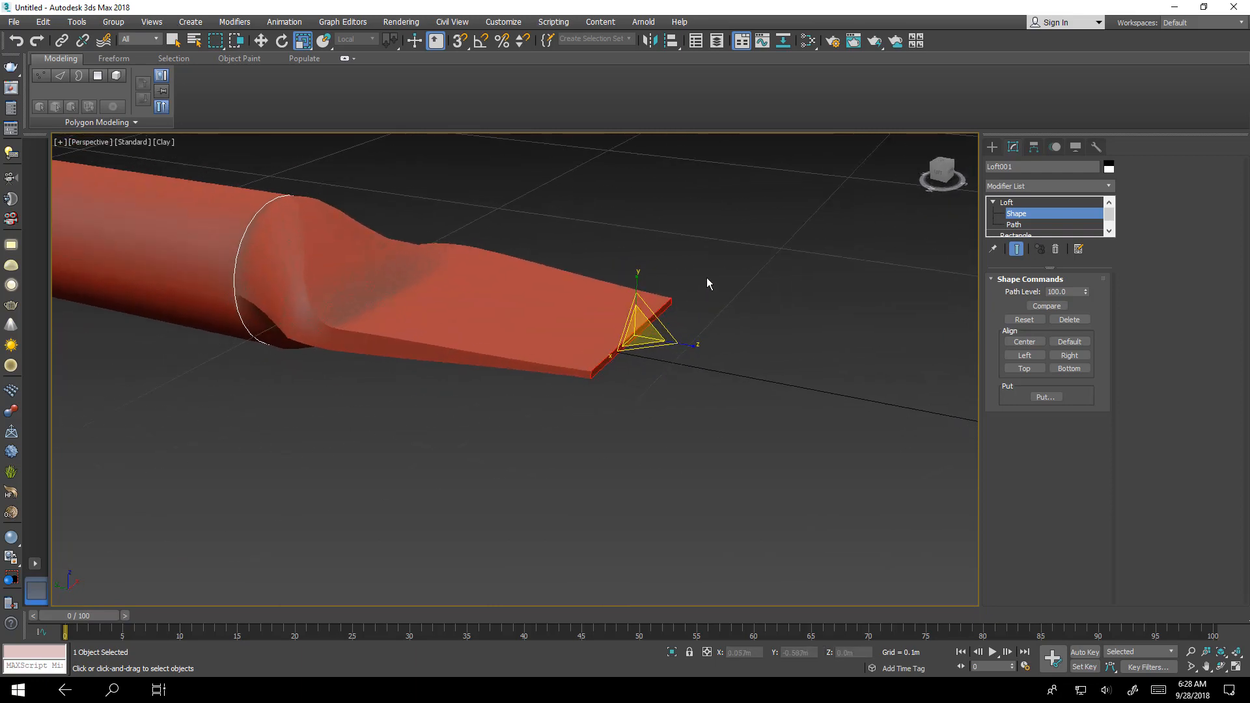
{"action": "left_click_drag", "start_coordinate": [607, 331], "coordinate": [375, 433]}
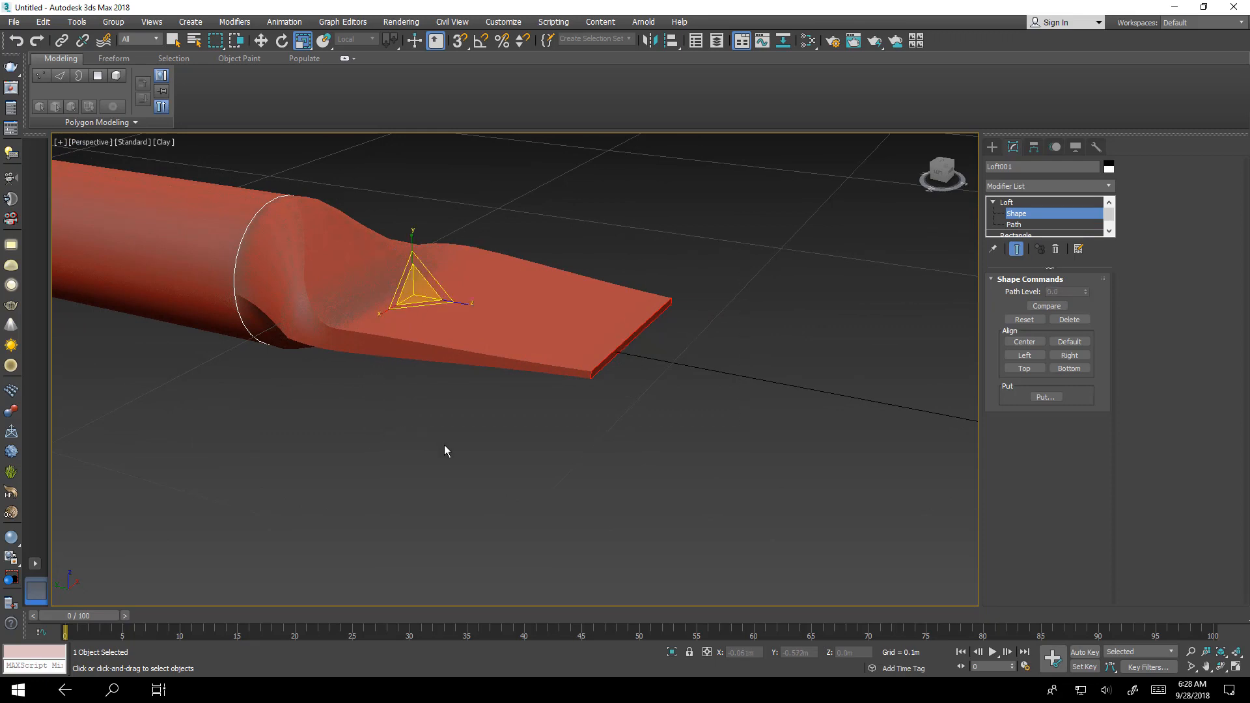
{"action": "key", "text": "e"}
{"action": "left_click_drag", "start_coordinate": [393, 284], "coordinate": [458, 347]}
{"action": "middle_click_drag", "start_coordinate": [458, 347], "coordinate": [521, 362], "text": "alt"}
{"action": "left_click", "coordinate": [559, 441]}
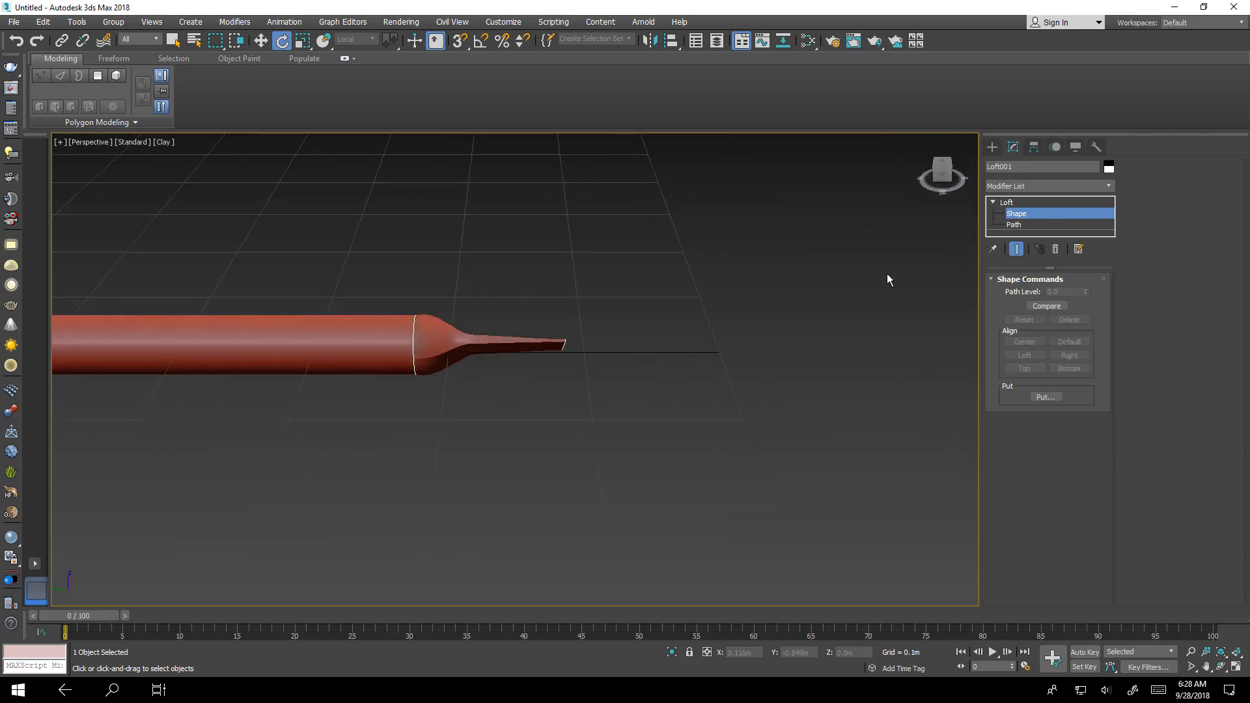
- Return to the loft object level and review the whole screwdriver from different angles
{"action": "left_click", "coordinate": [1027, 217]}
{"action": "middle_click_drag", "start_coordinate": [945, 338], "coordinate": [1061, 394], "text": "alt"}
{"action": "scroll", "coordinate": [662, 447], "scroll_direction": "up", "scroll_amount": 10}
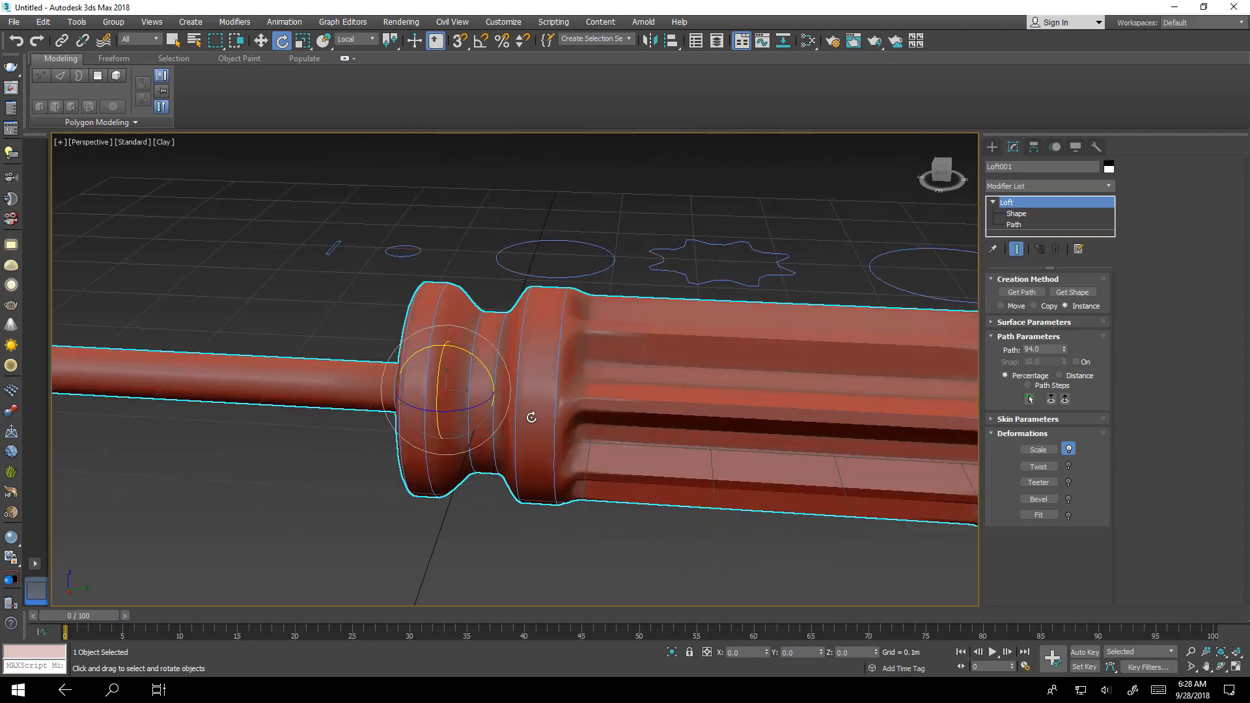
{"action": "scroll", "coordinate": [727, 410], "scroll_direction": "down", "scroll_amount": 3}
{"action": "middle_click_drag", "start_coordinate": [658, 405], "coordinate": [376, 486], "text": "alt"}
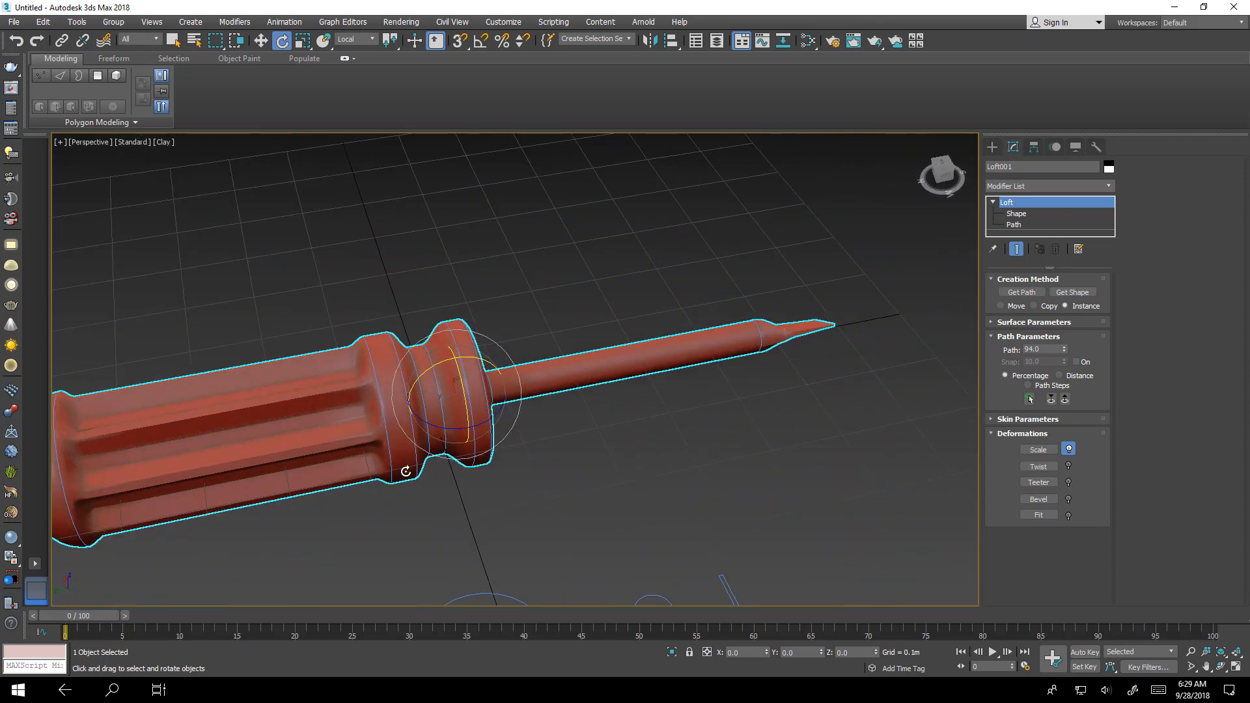
{"action": "scroll", "coordinate": [406, 471], "scroll_direction": "down", "scroll_amount": 5}
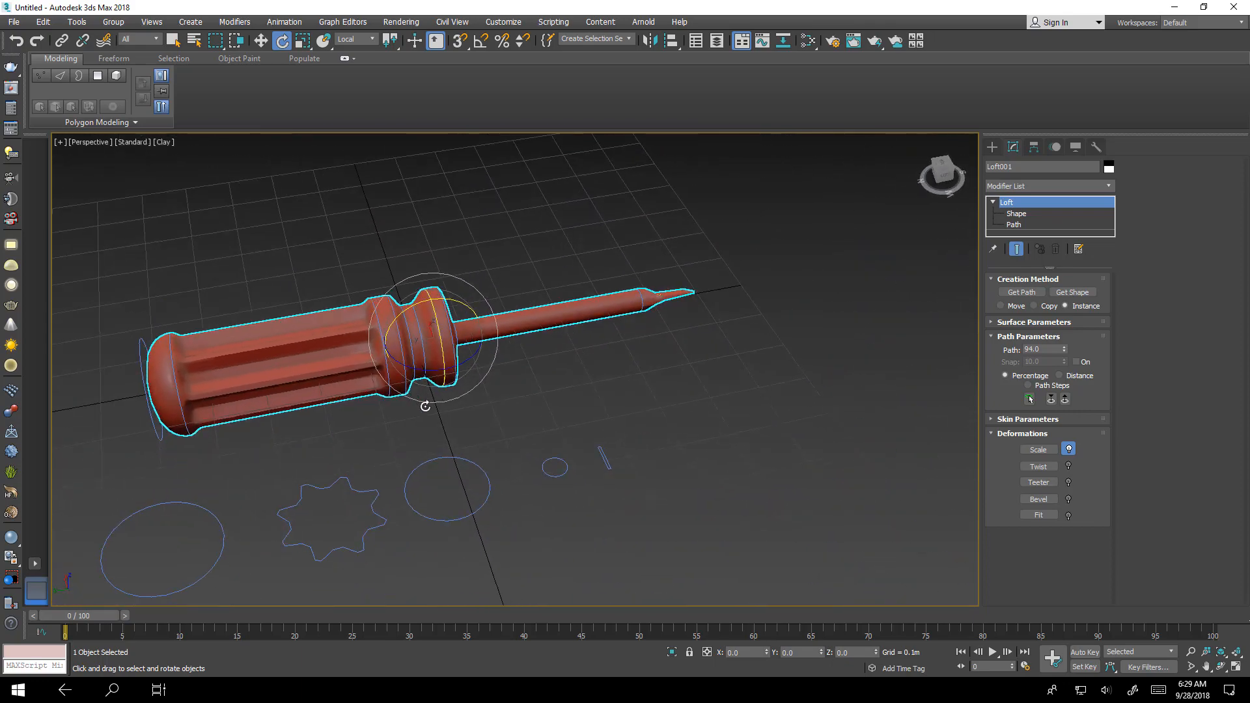